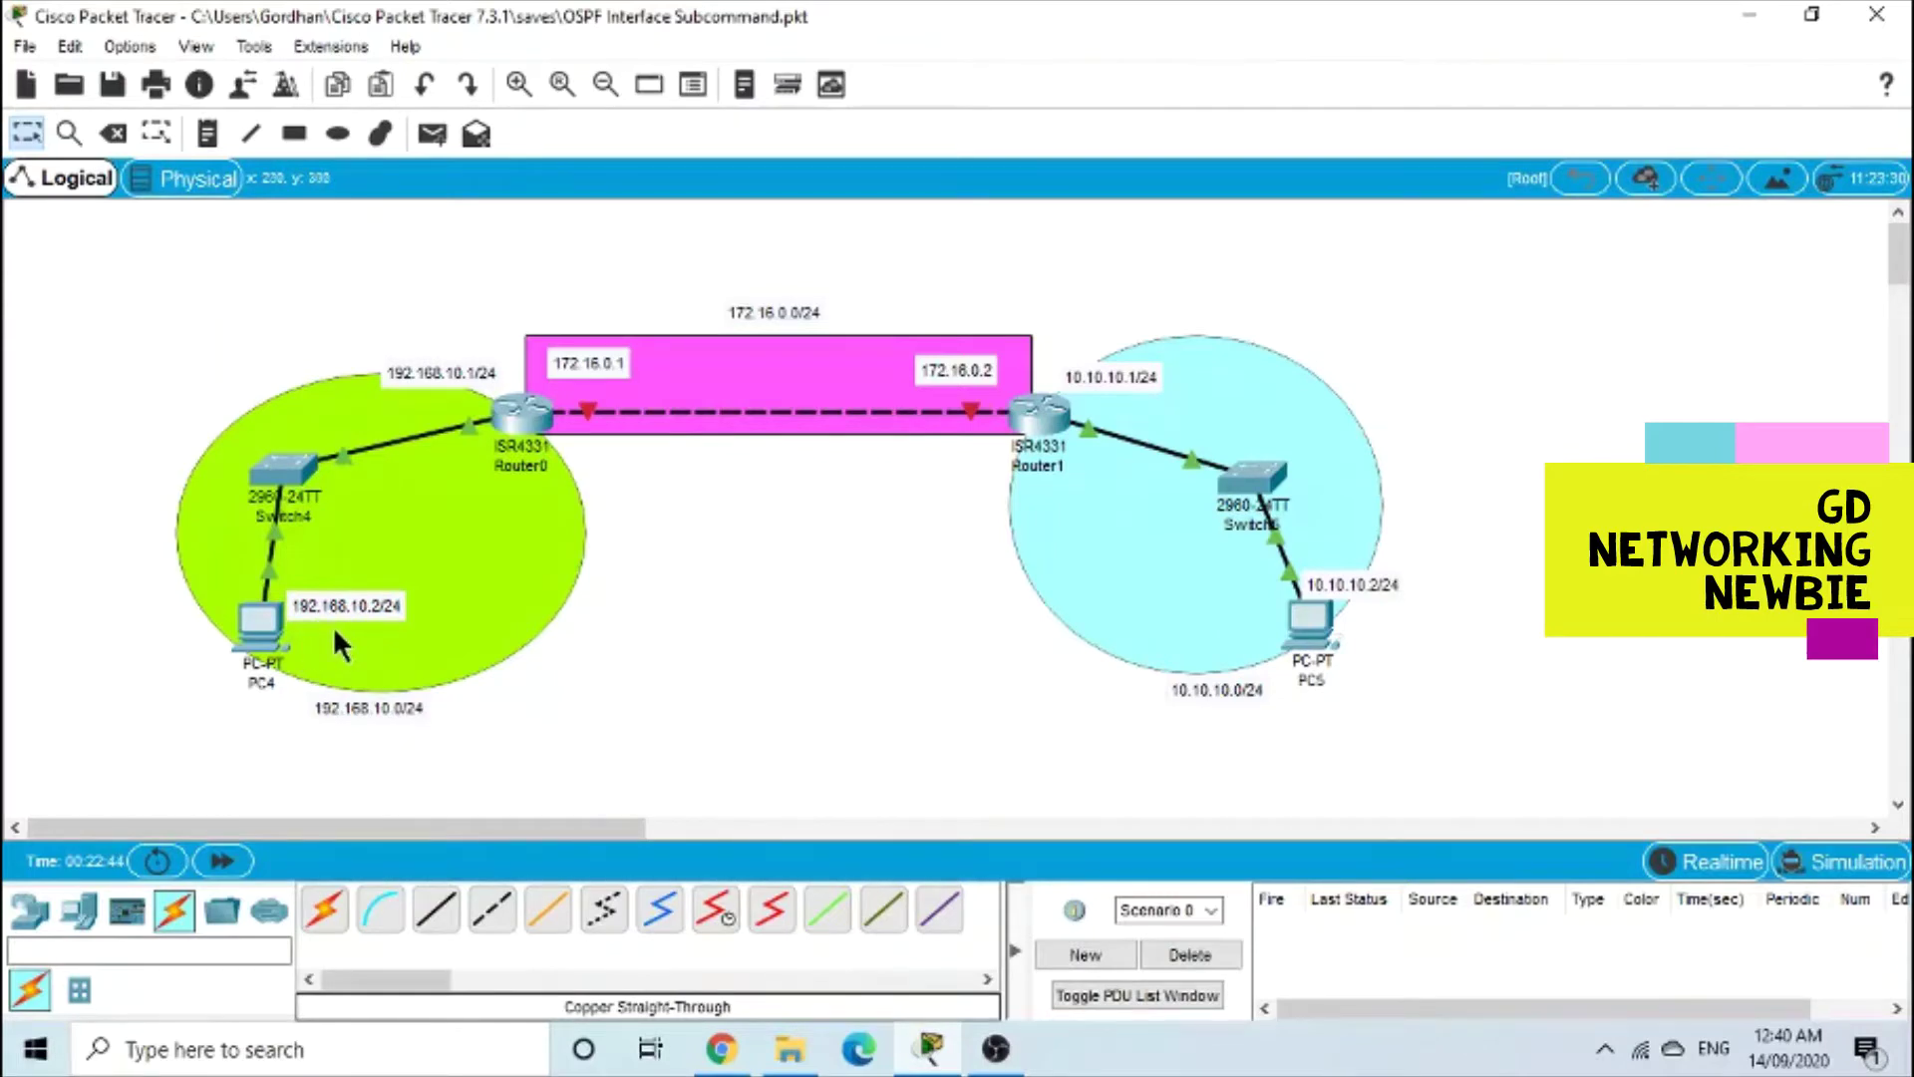
Check PC4's static IP configuration, including its IPv4 address, subnet mask and default gateway, against the addresses labelled in the topology
left_click(263, 631)
left_click(783, 204)
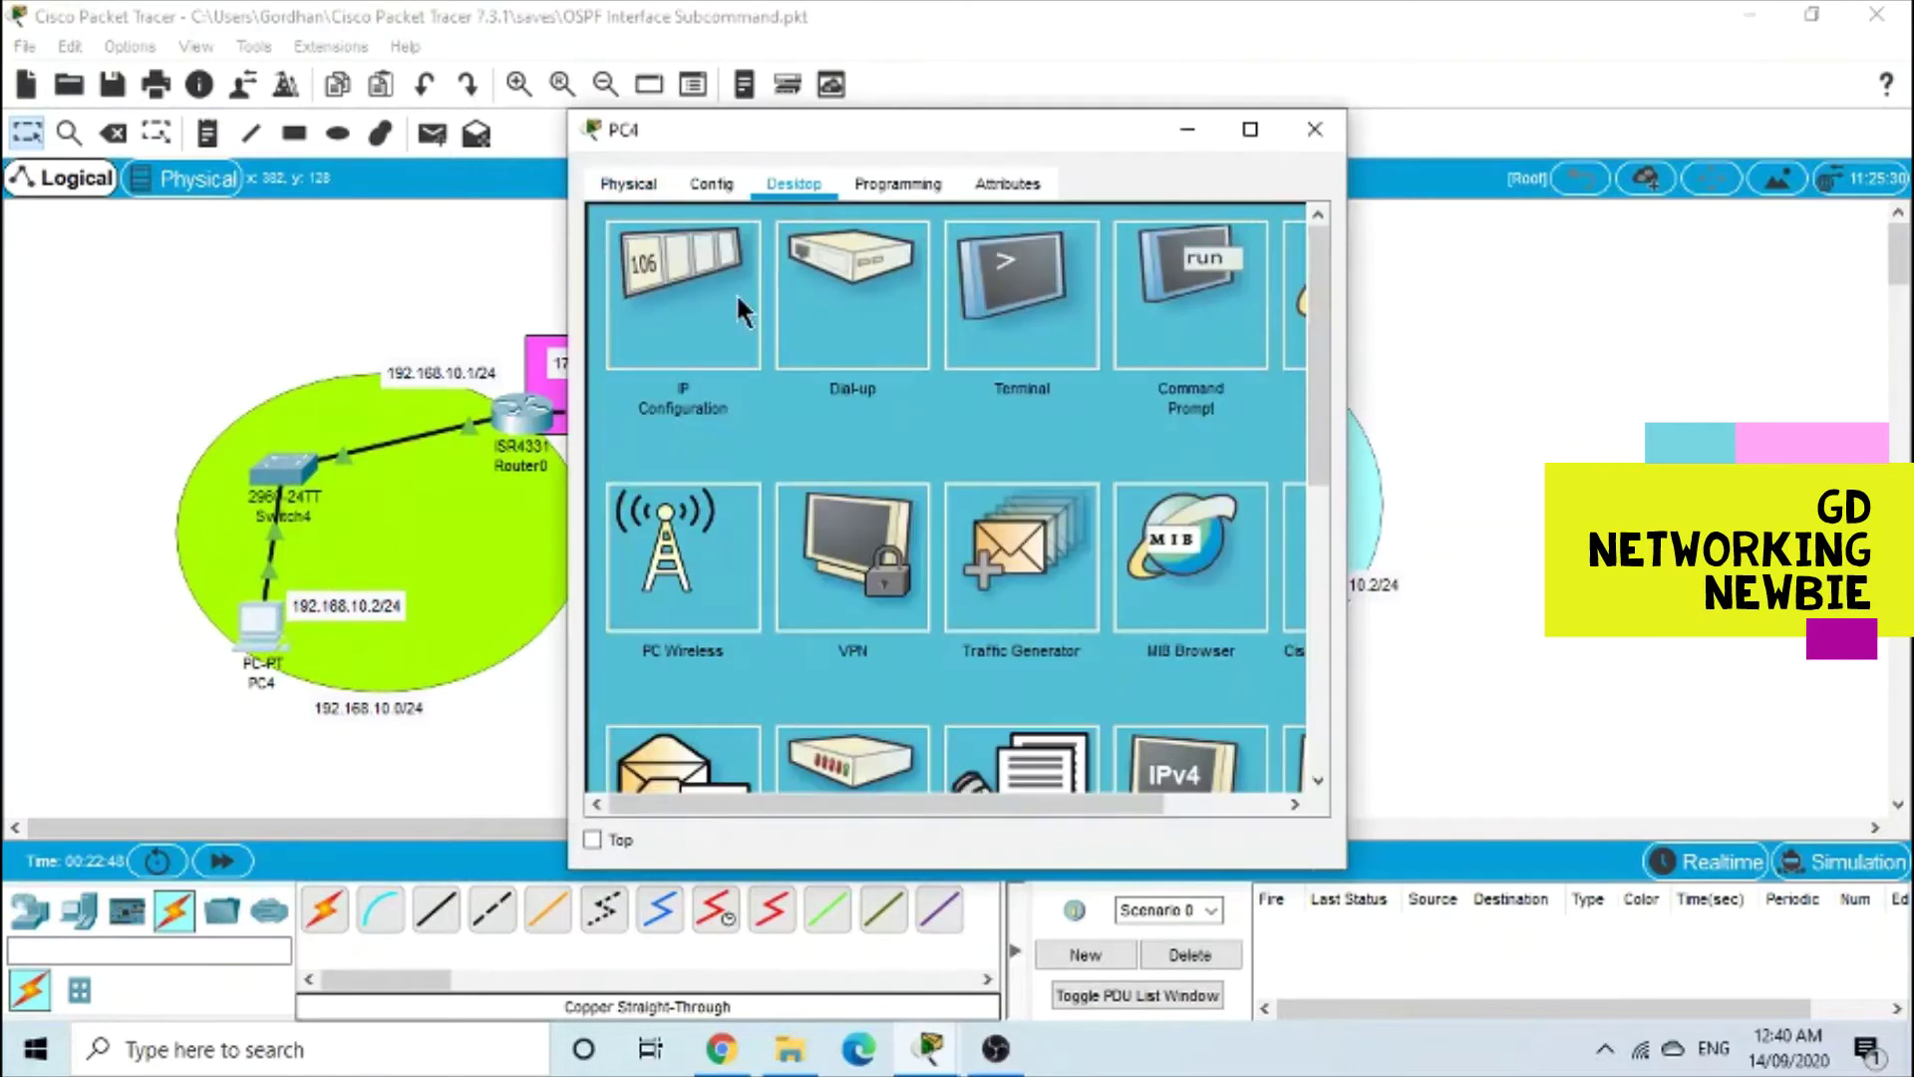
left_click(735, 294)
left_click(897, 382)
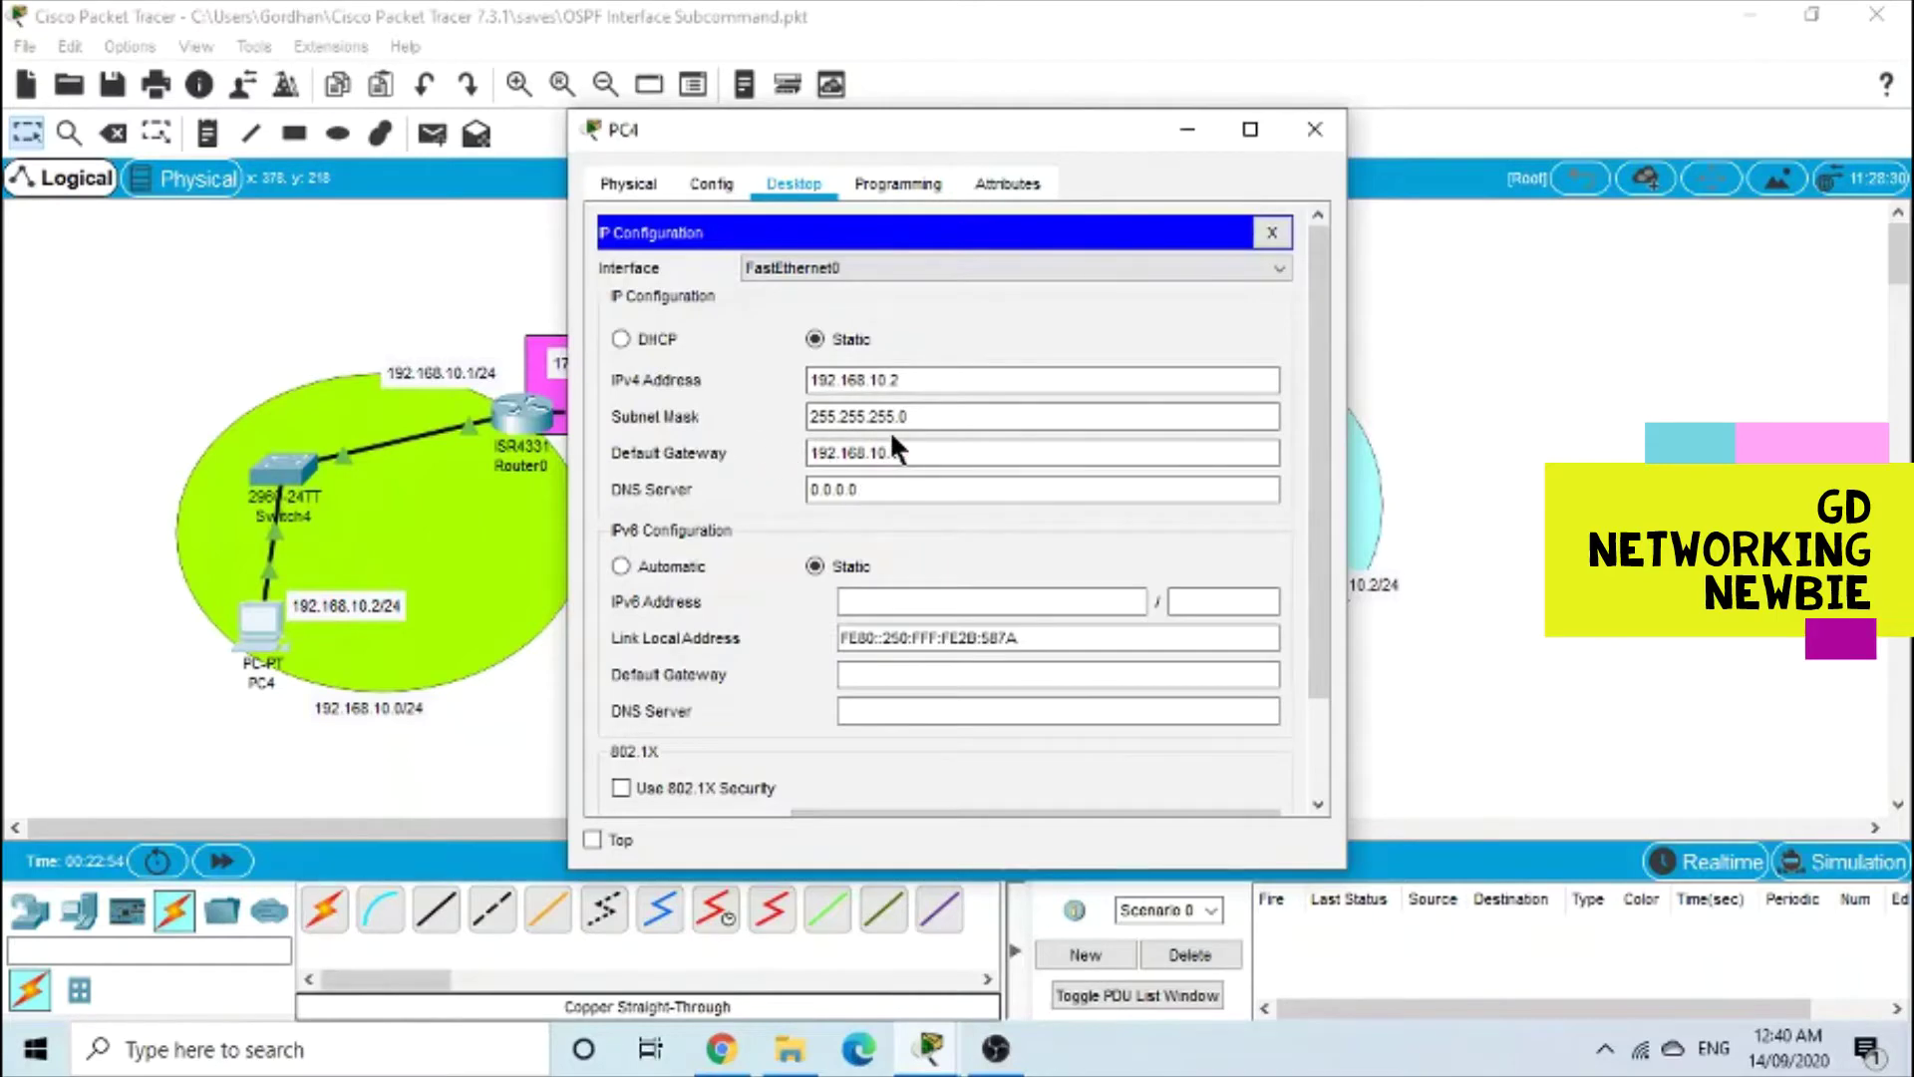
left_click(815, 458)
left_click_drag(814, 459, 902, 454)
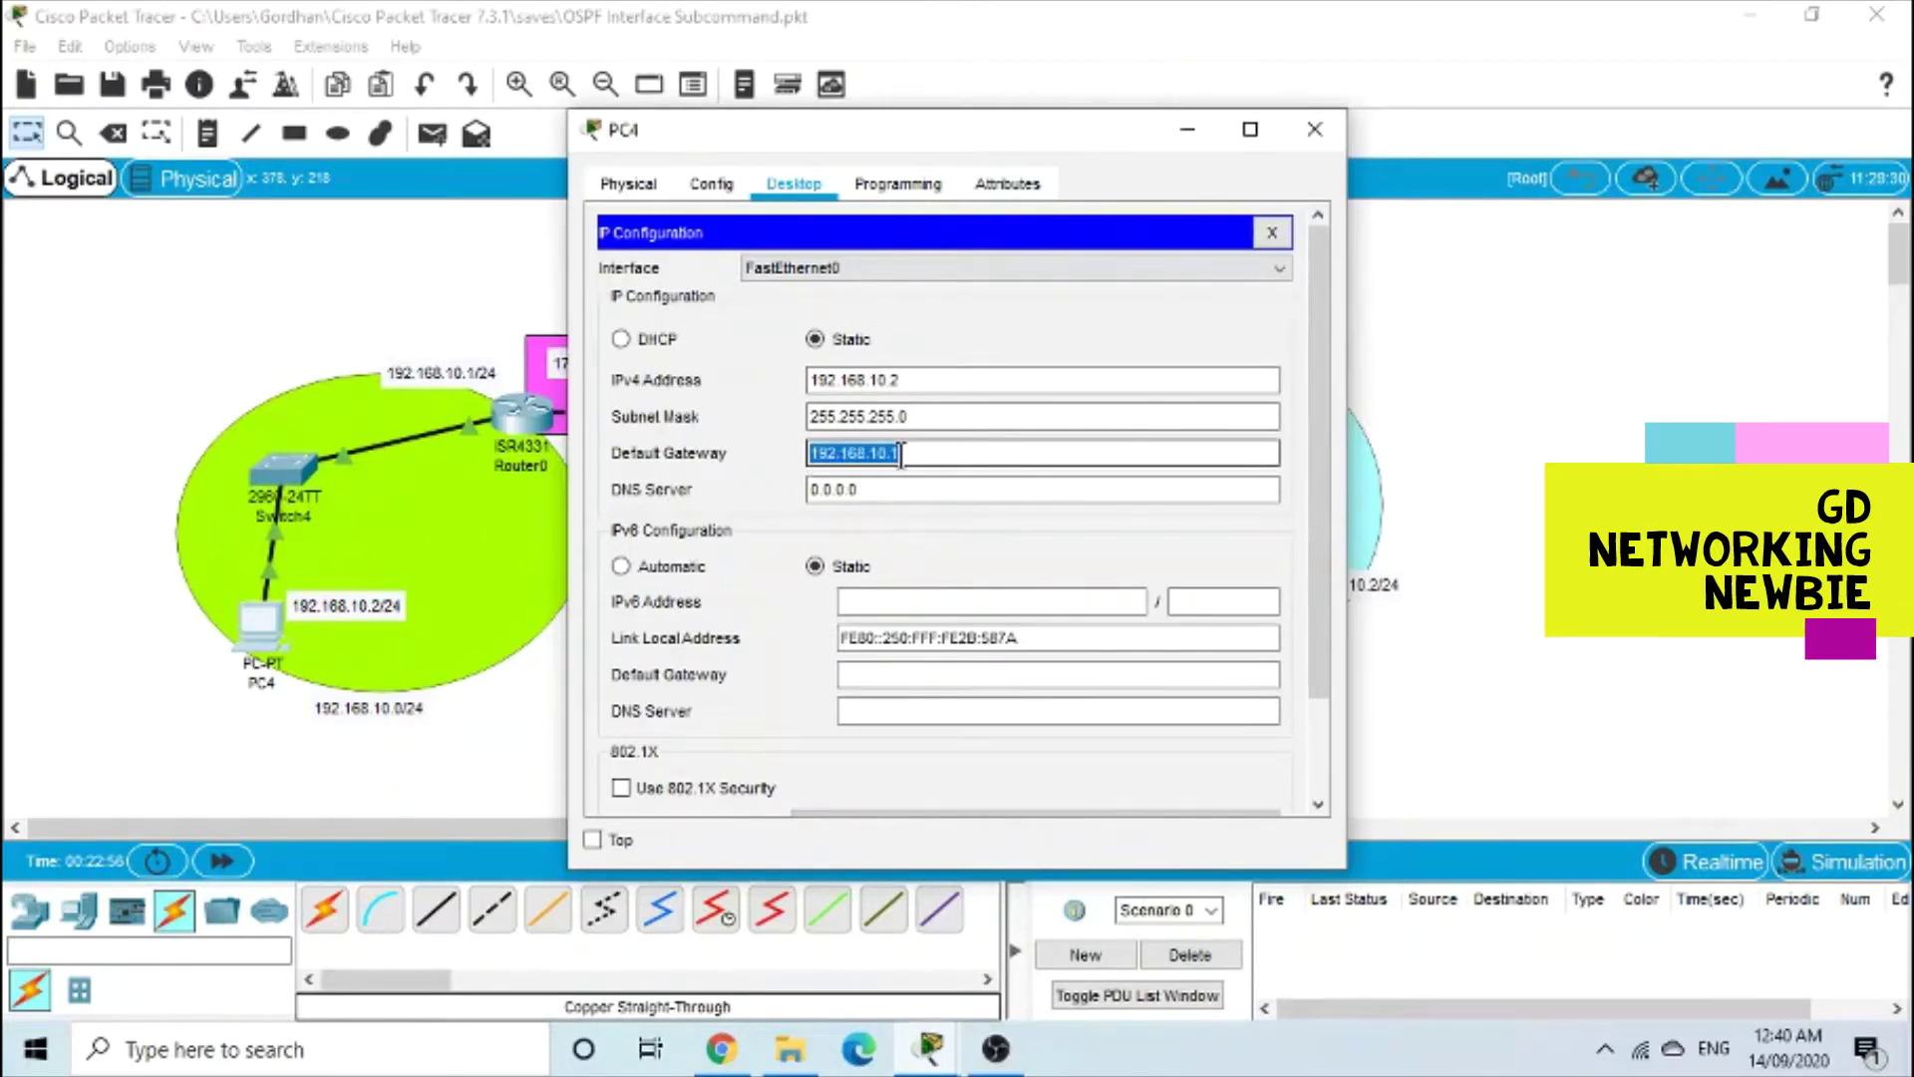
left_click_drag(1032, 141, 1299, 149)
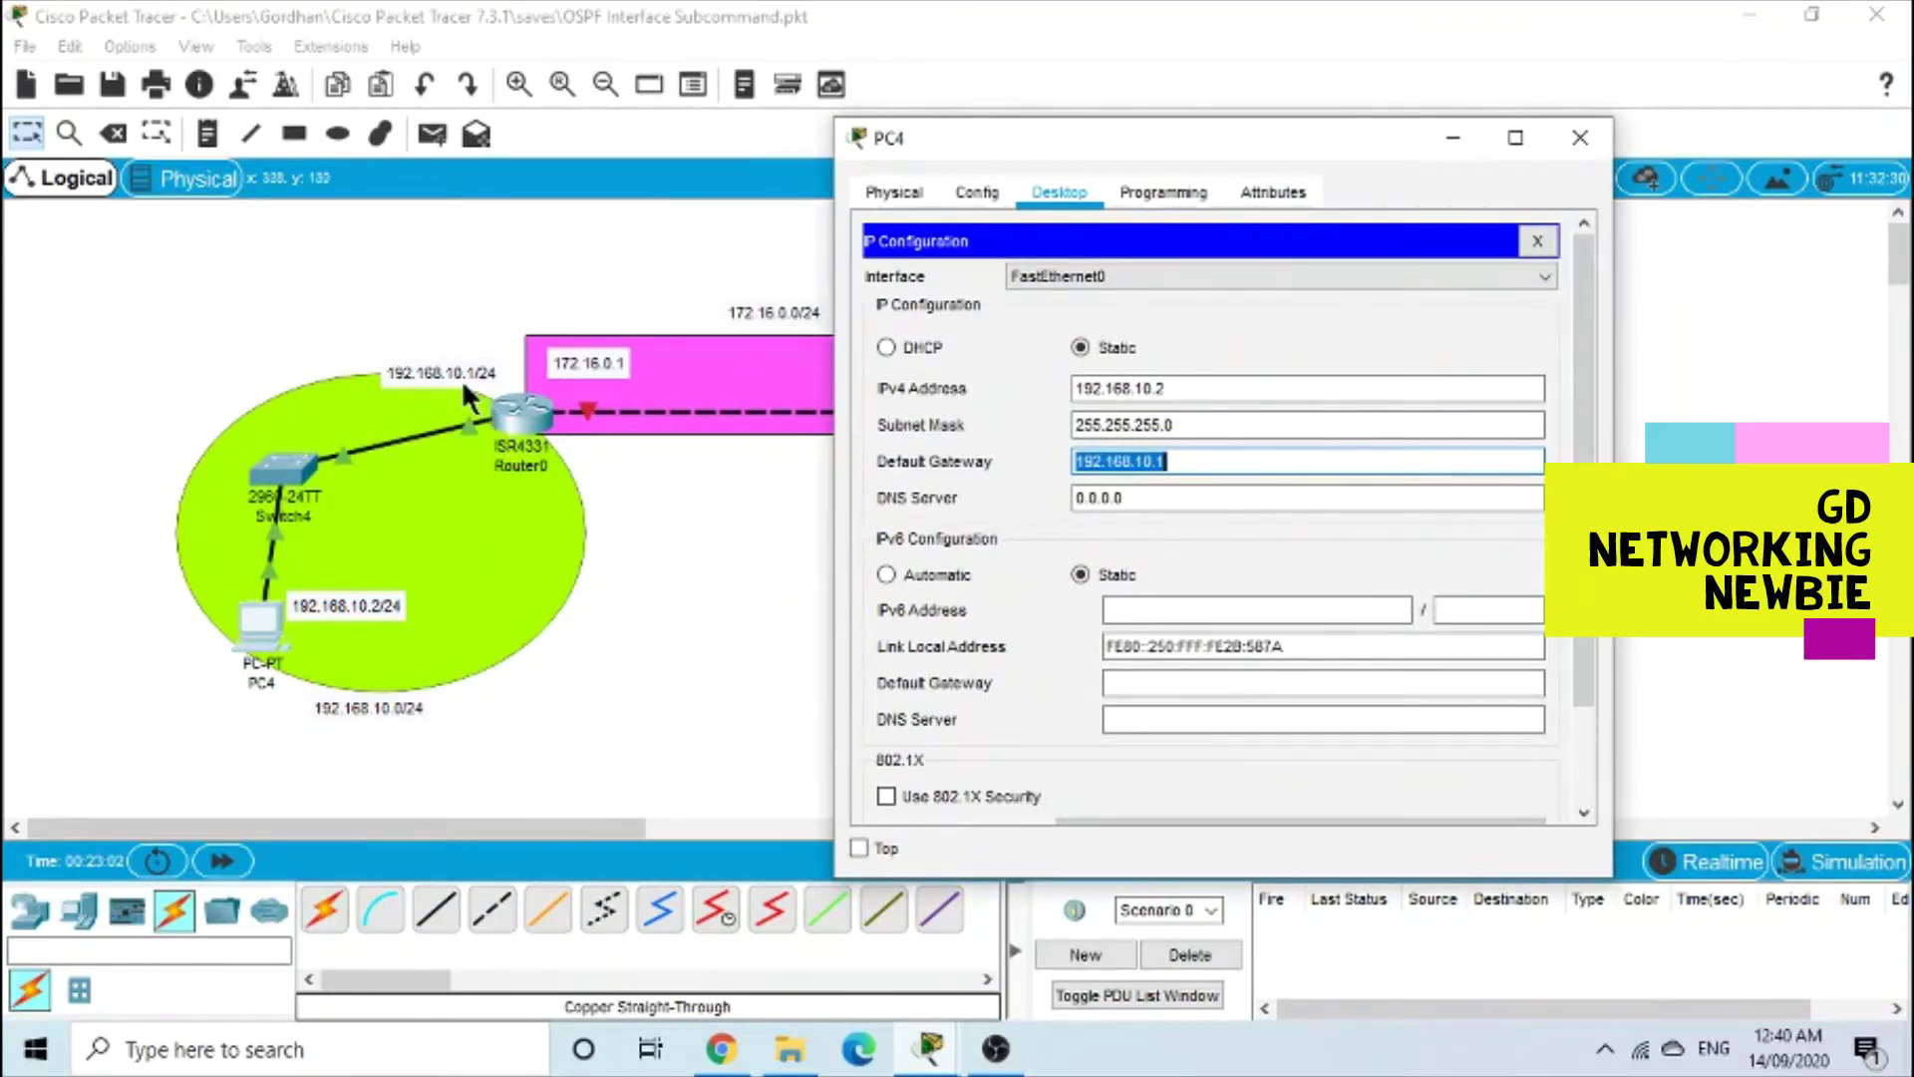
left_click_drag(462, 379, 464, 379)
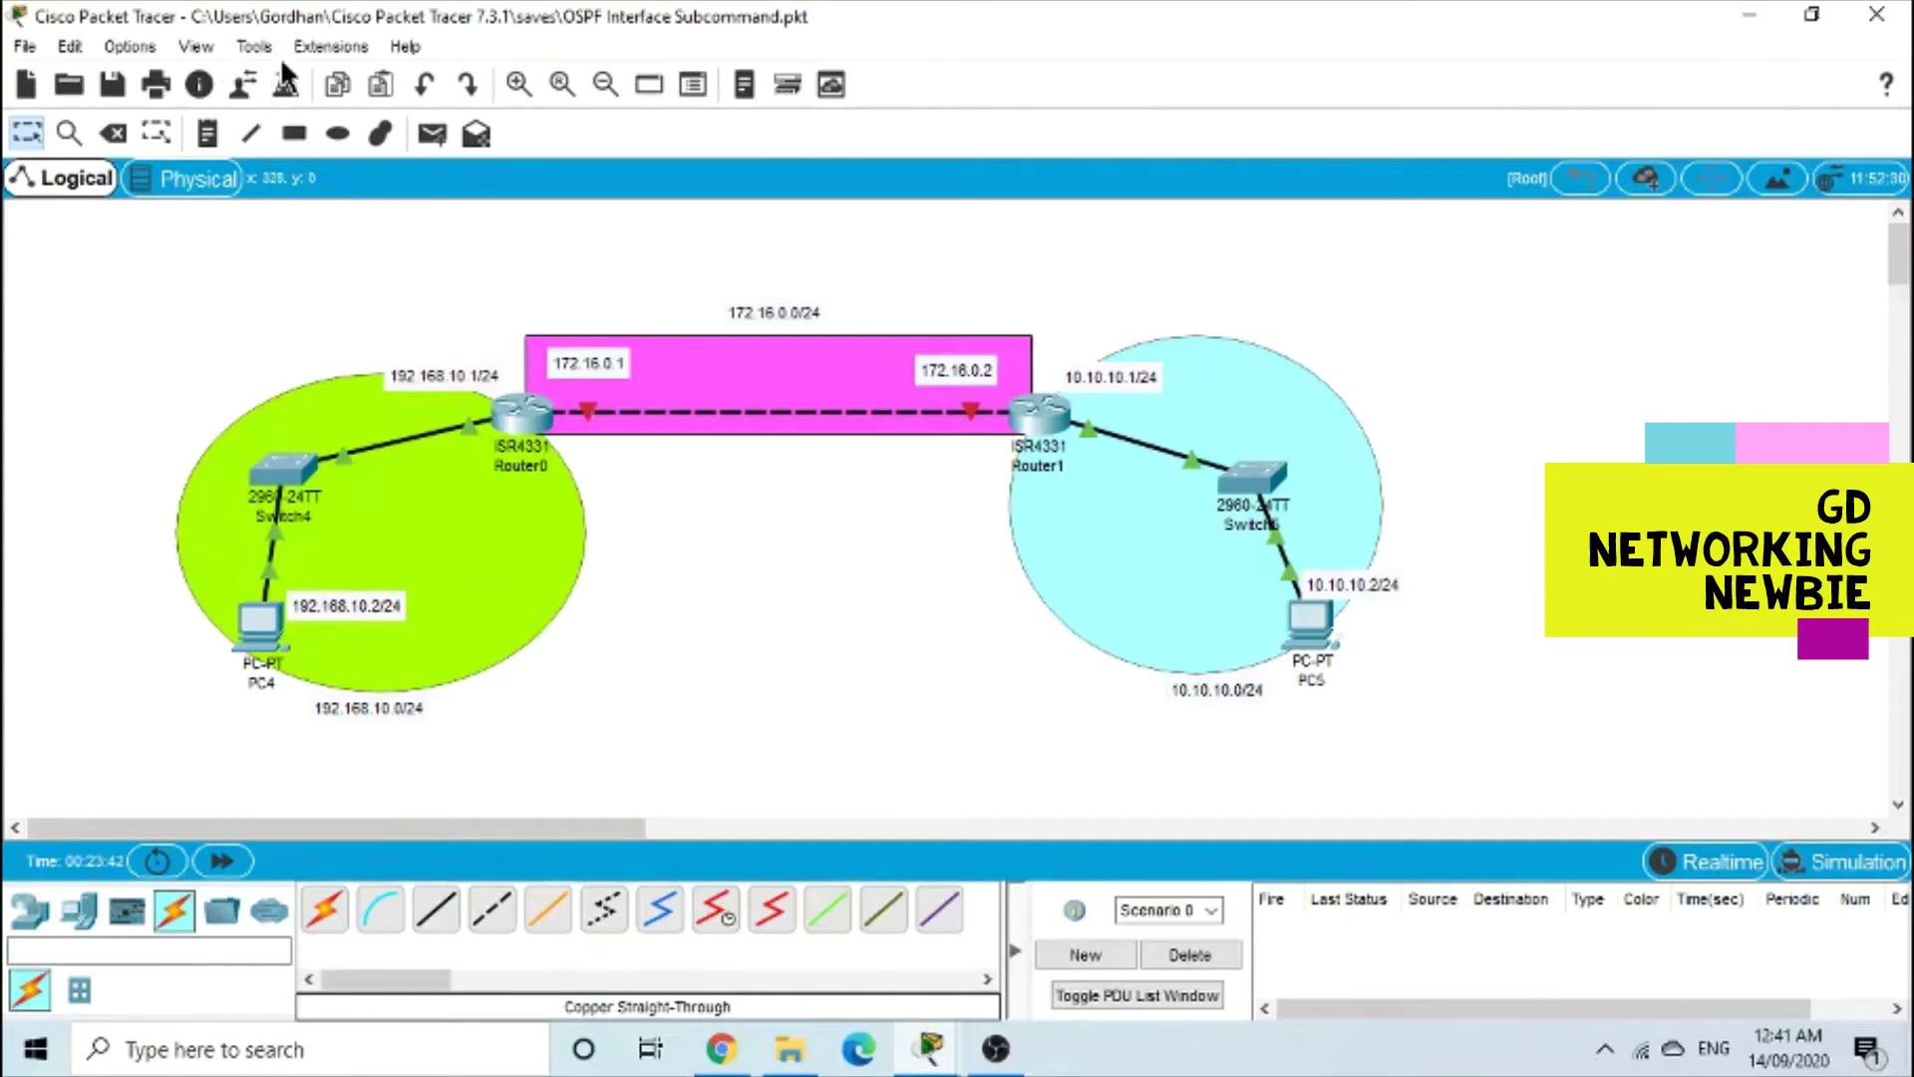
Turn on the preference to always show port labels in the logical workspace
left_click(195, 46)
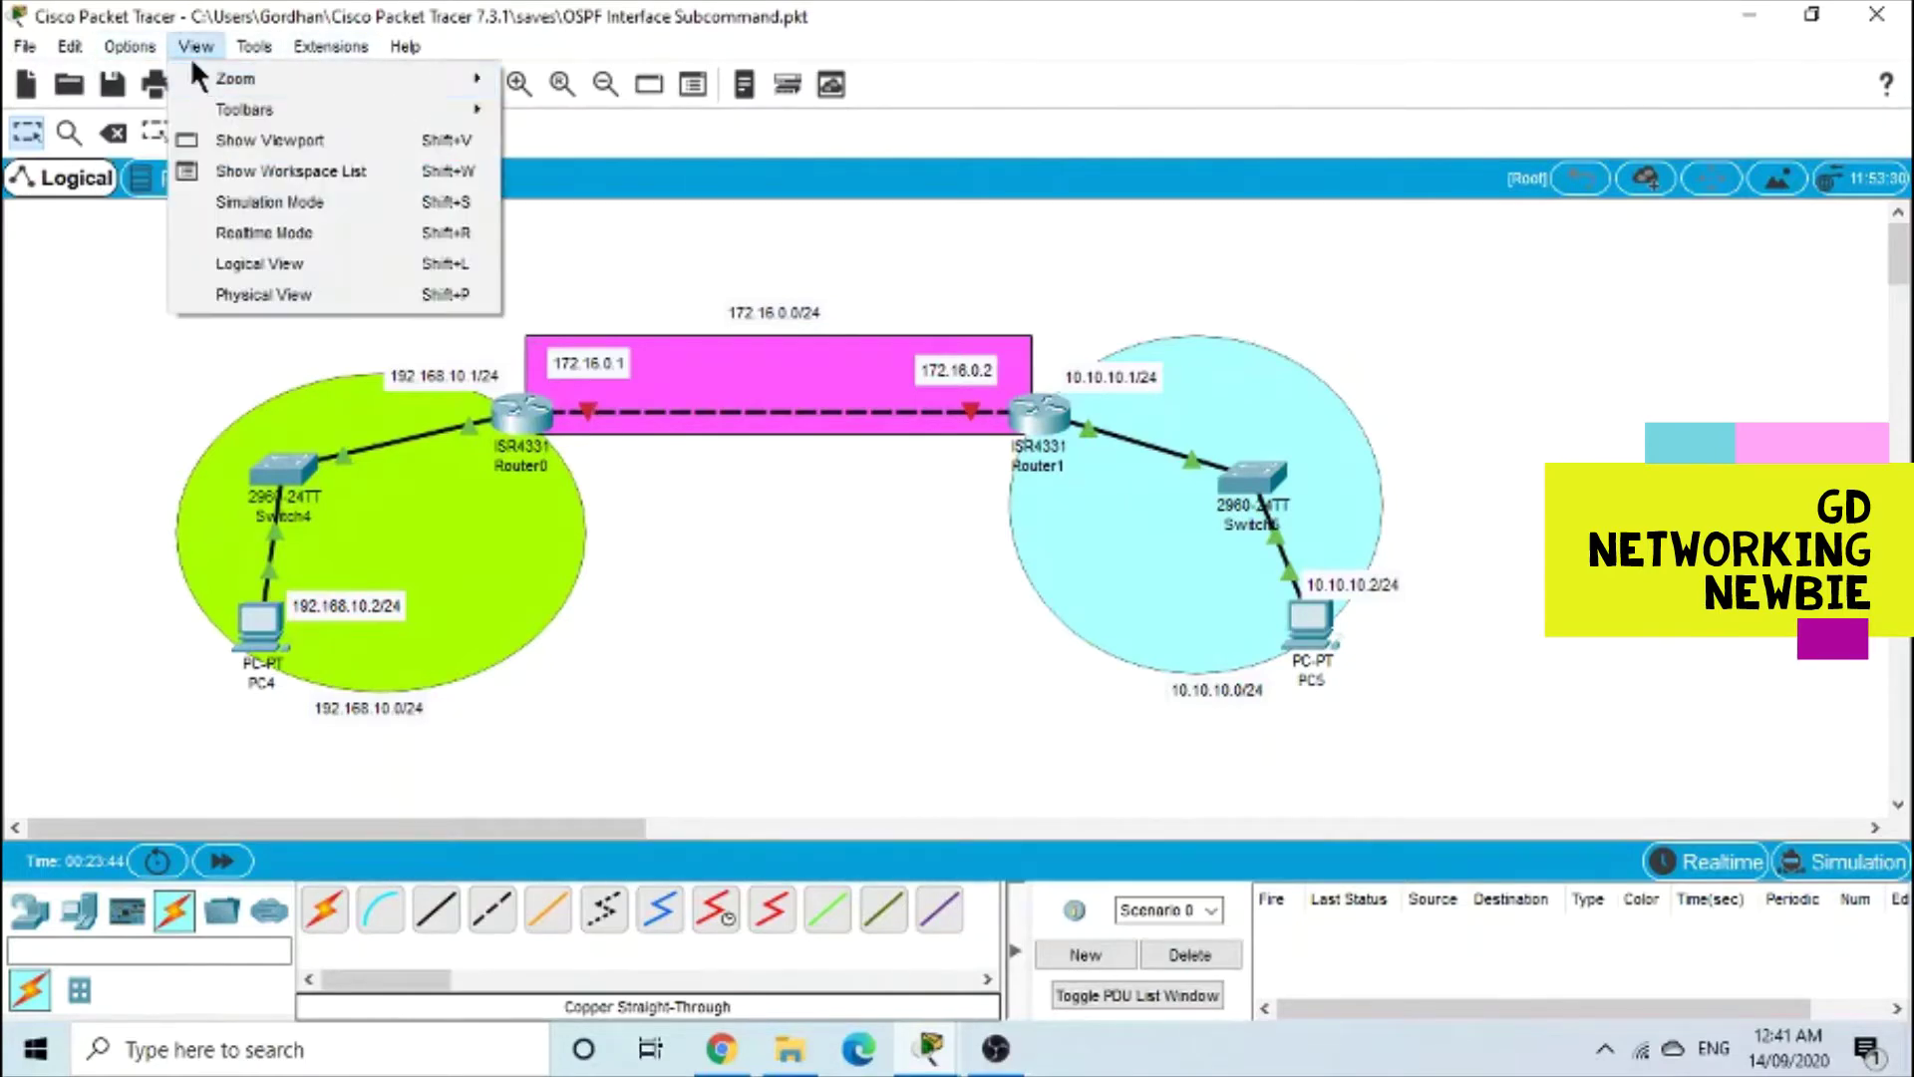
mouse_move(130, 46)
left_click(154, 75)
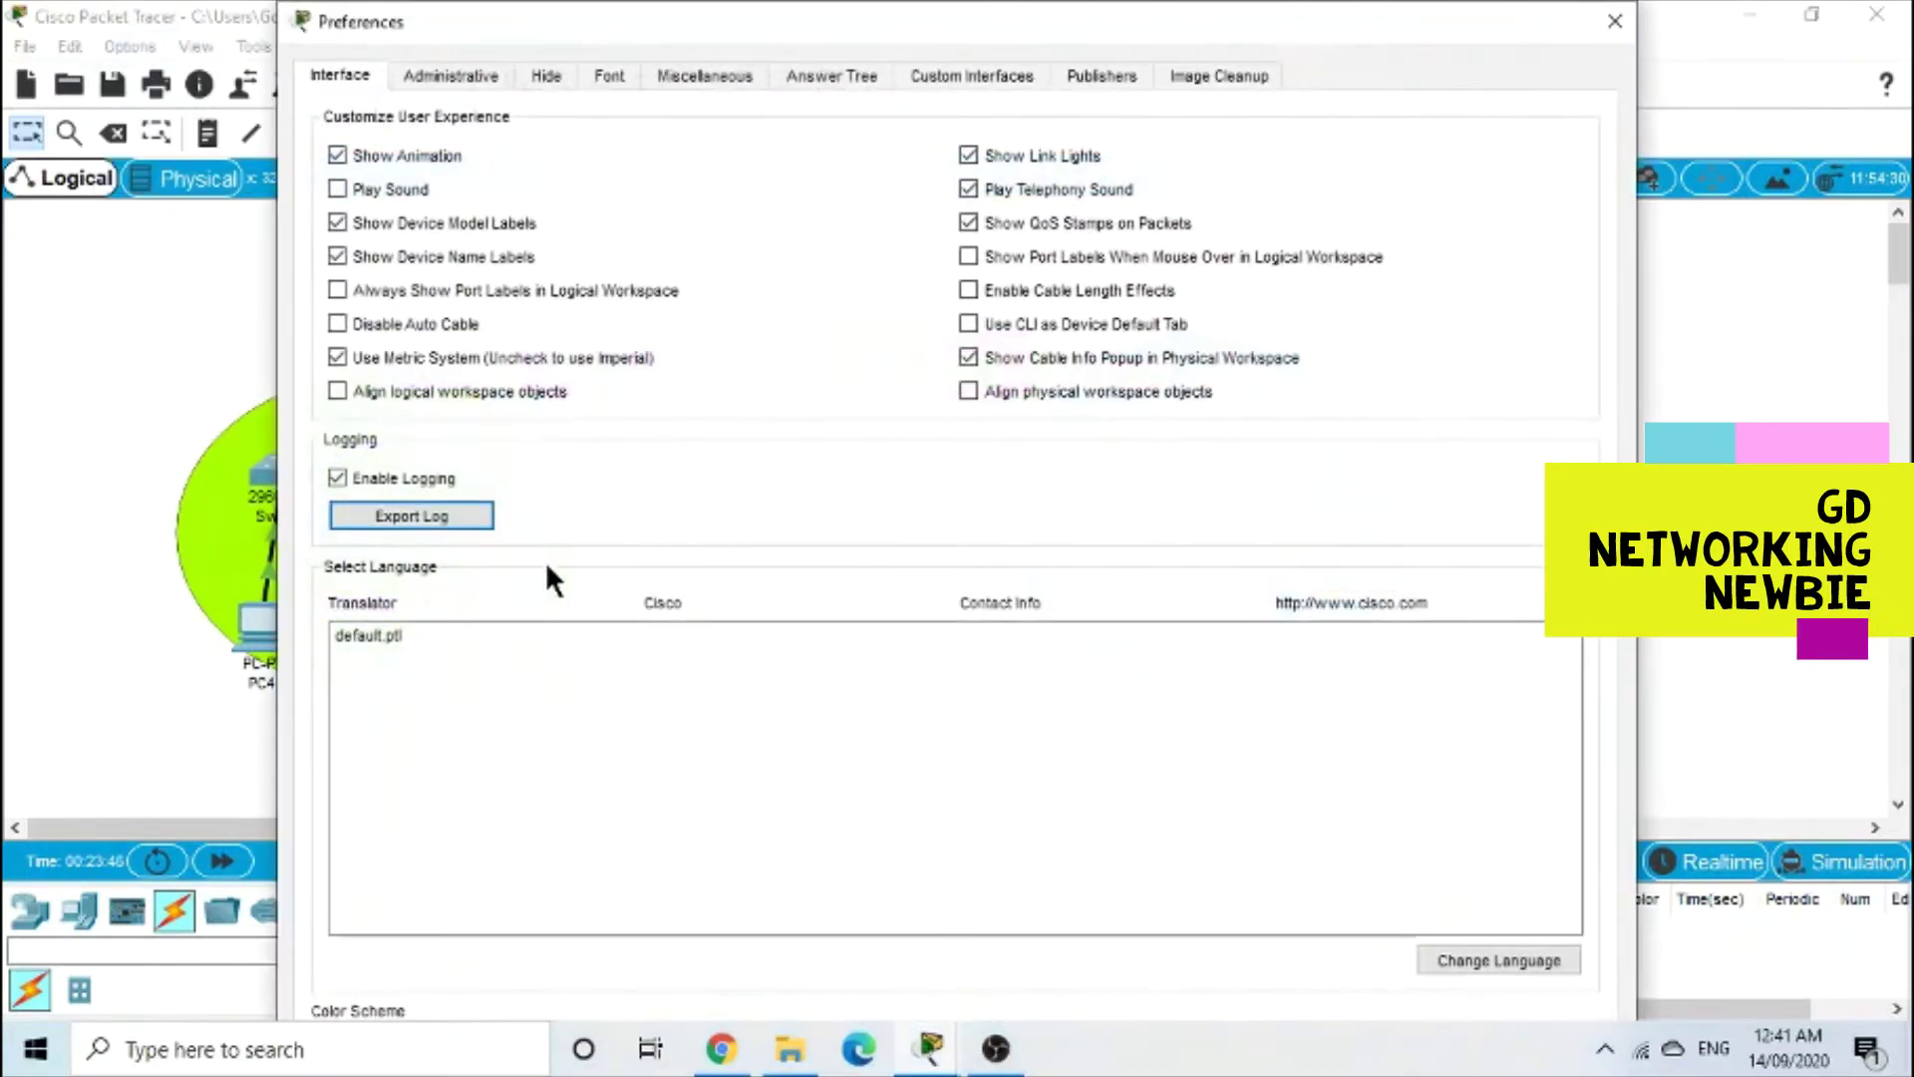
left_click(337, 289)
left_click(1613, 21)
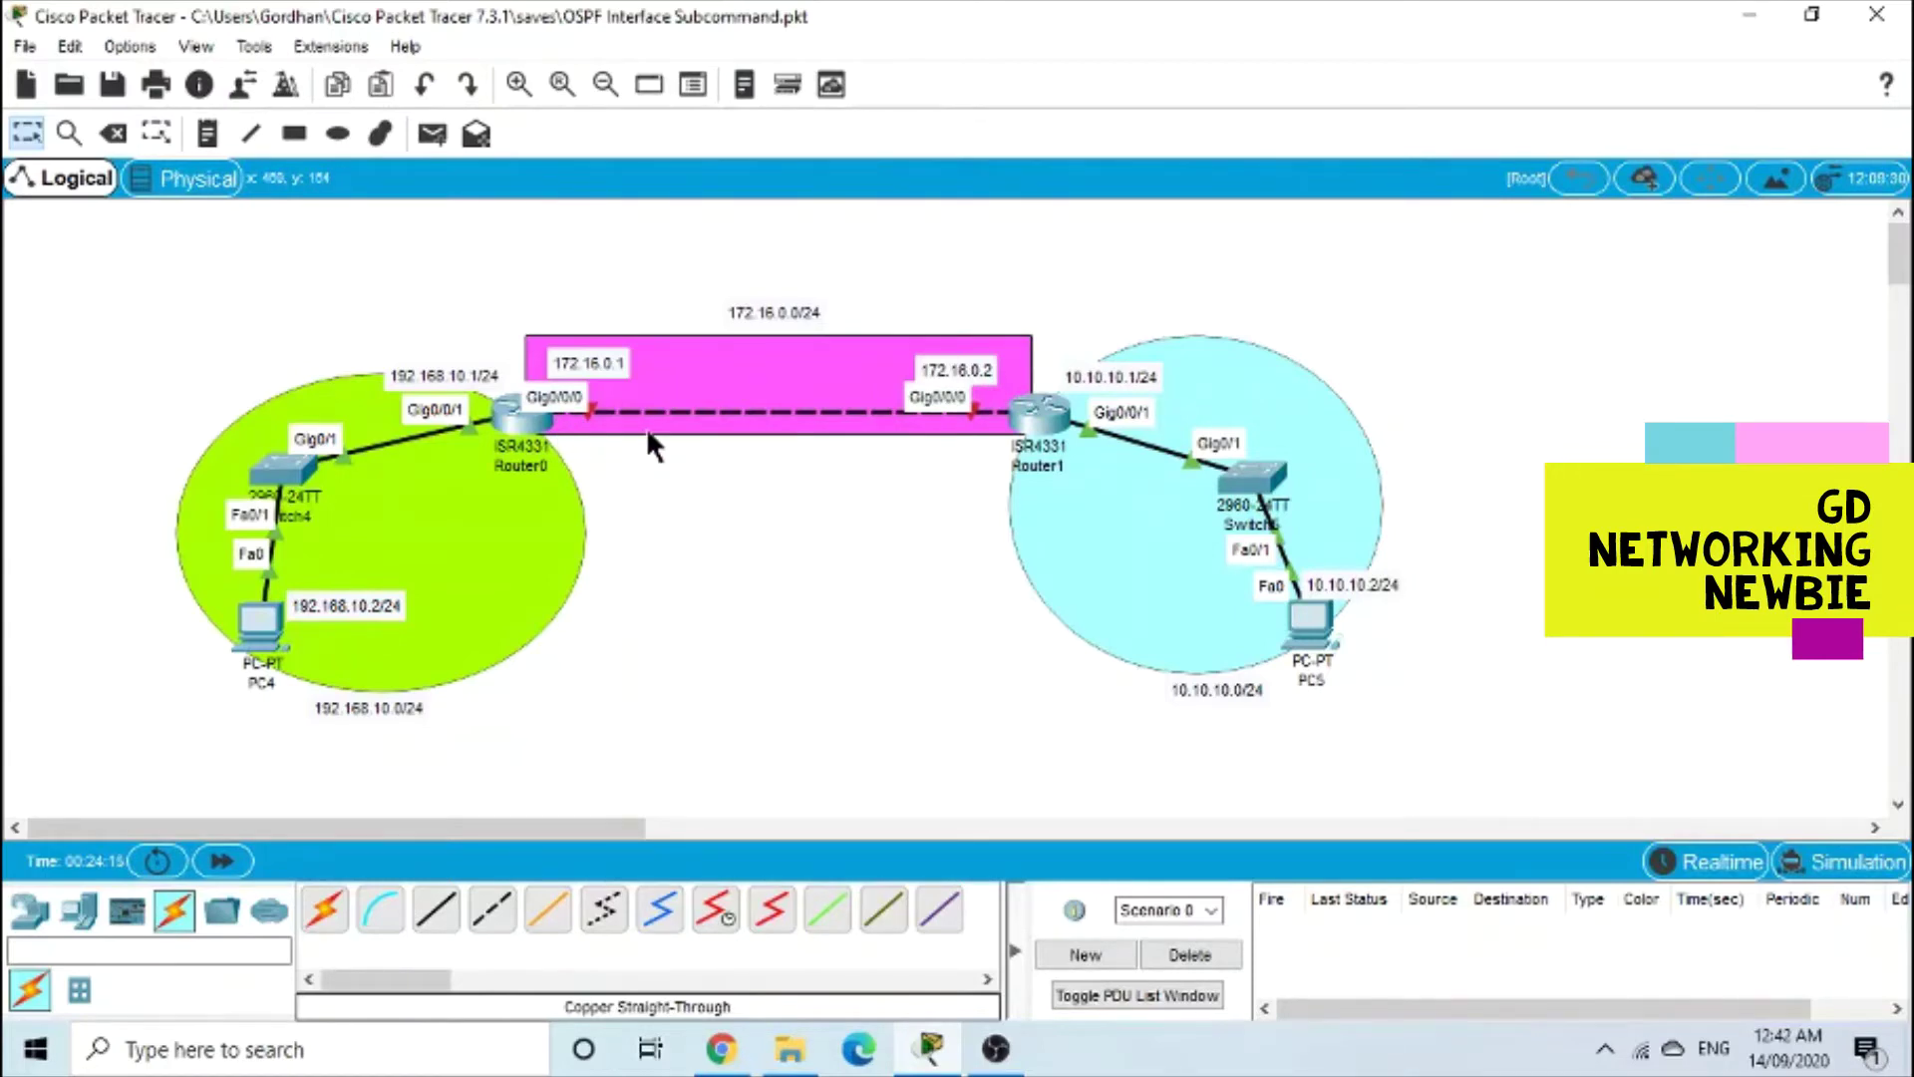
Open Router0's command line and enter global configuration mode with en and config t
left_click(523, 409)
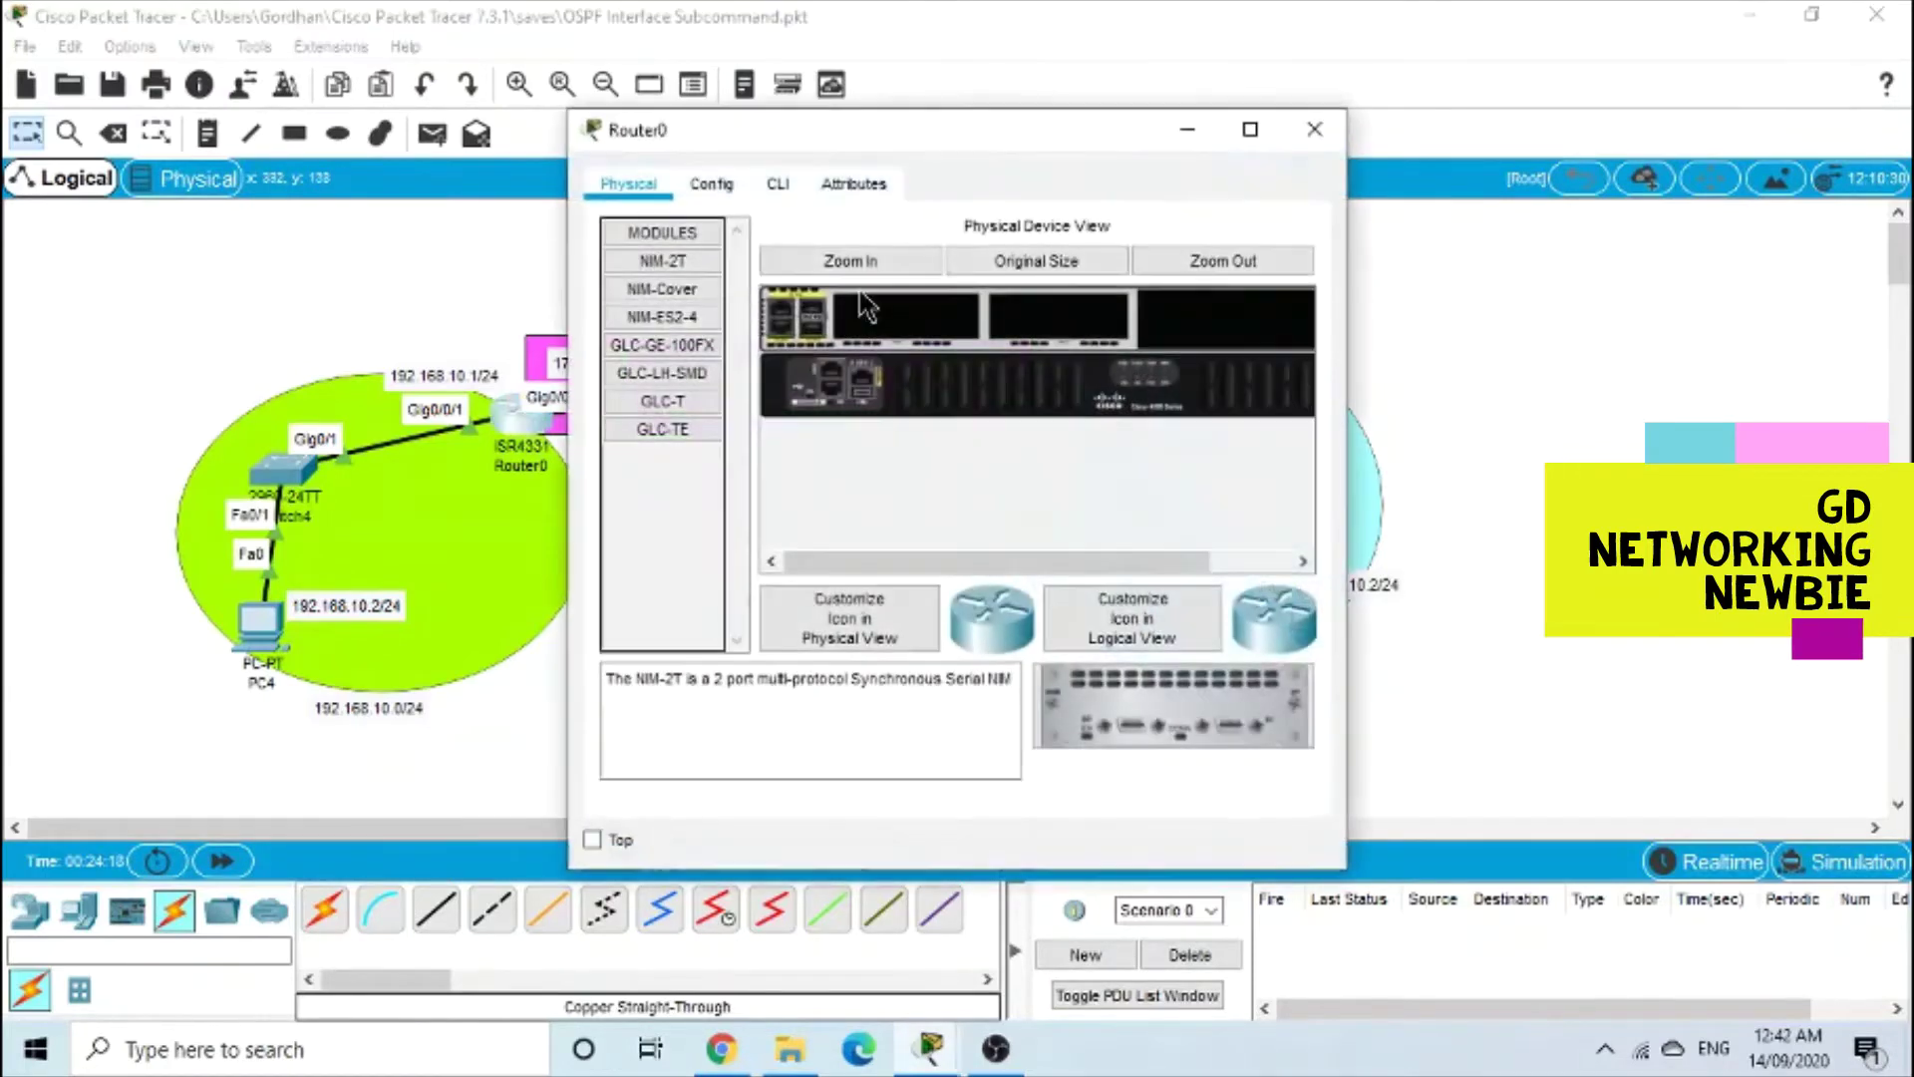
left_click_drag(1020, 124, 1425, 121)
left_click(1187, 177)
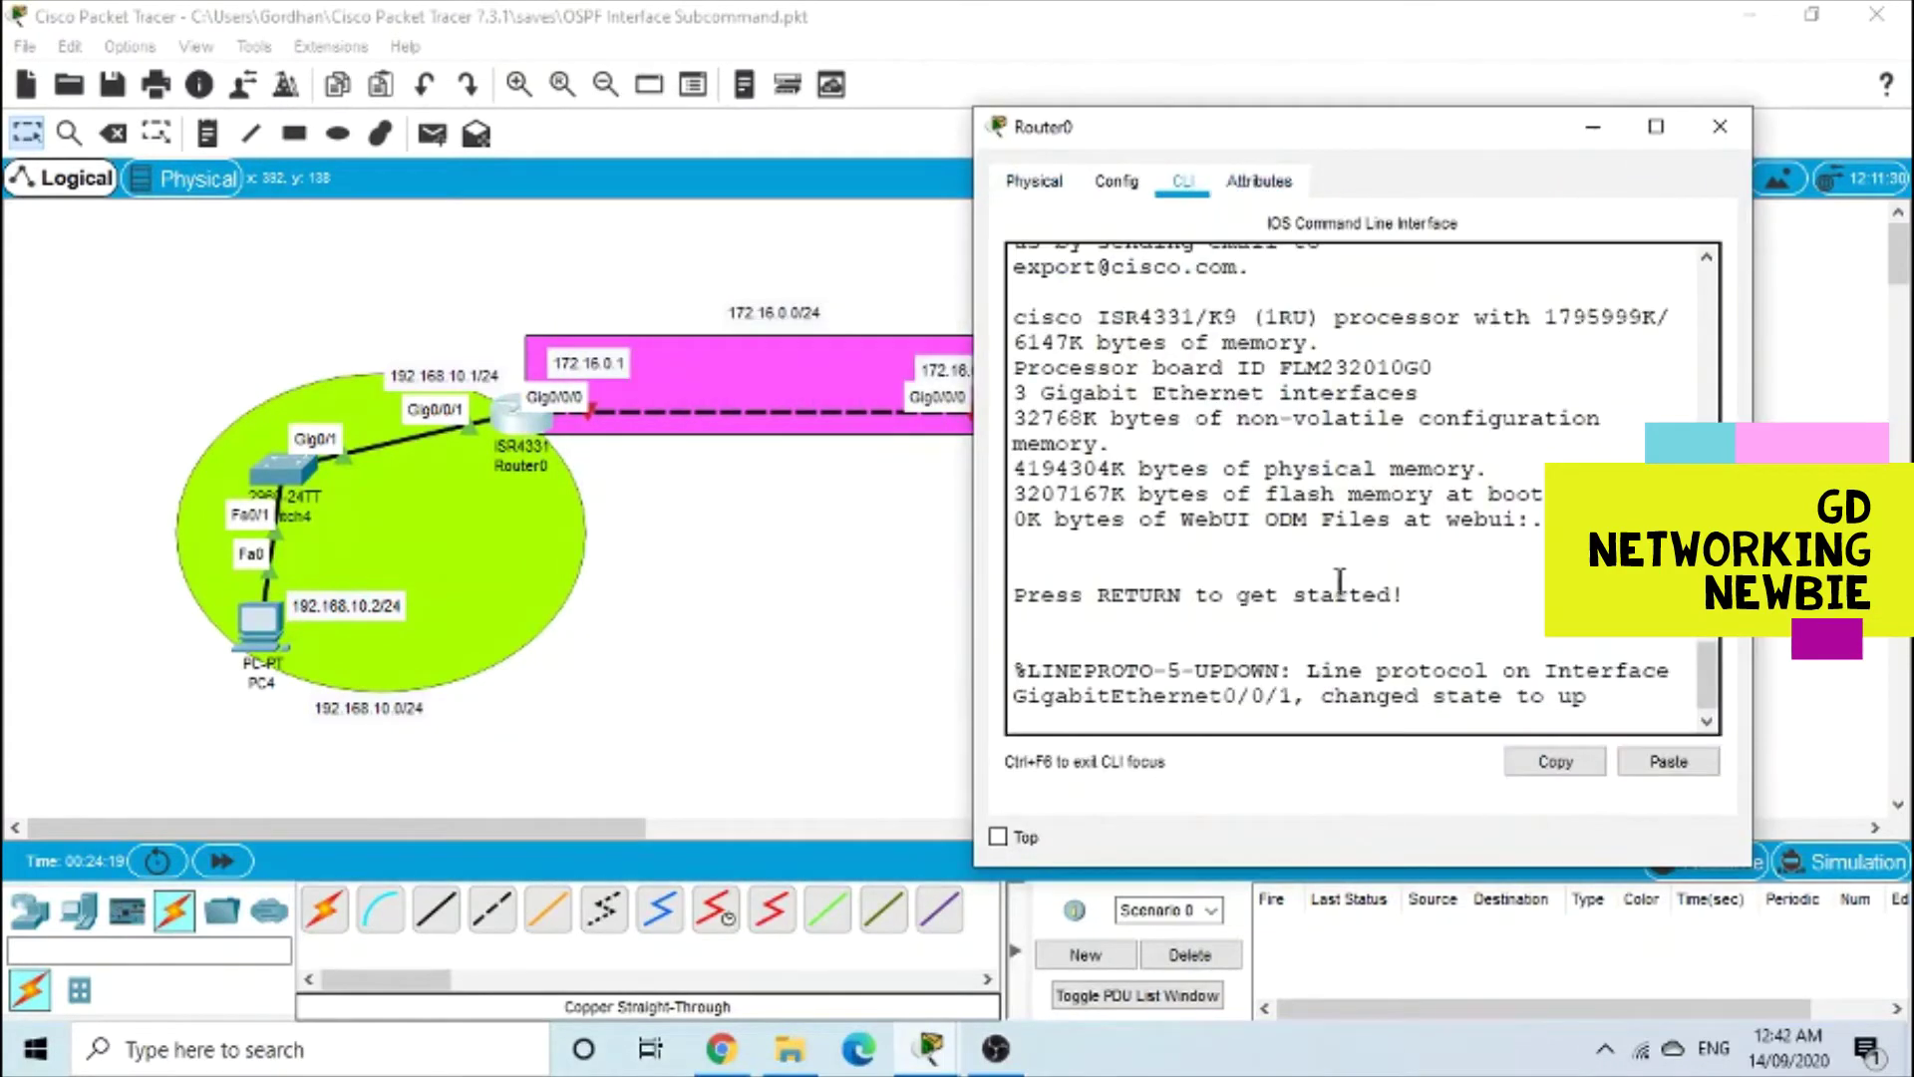
key("Return")
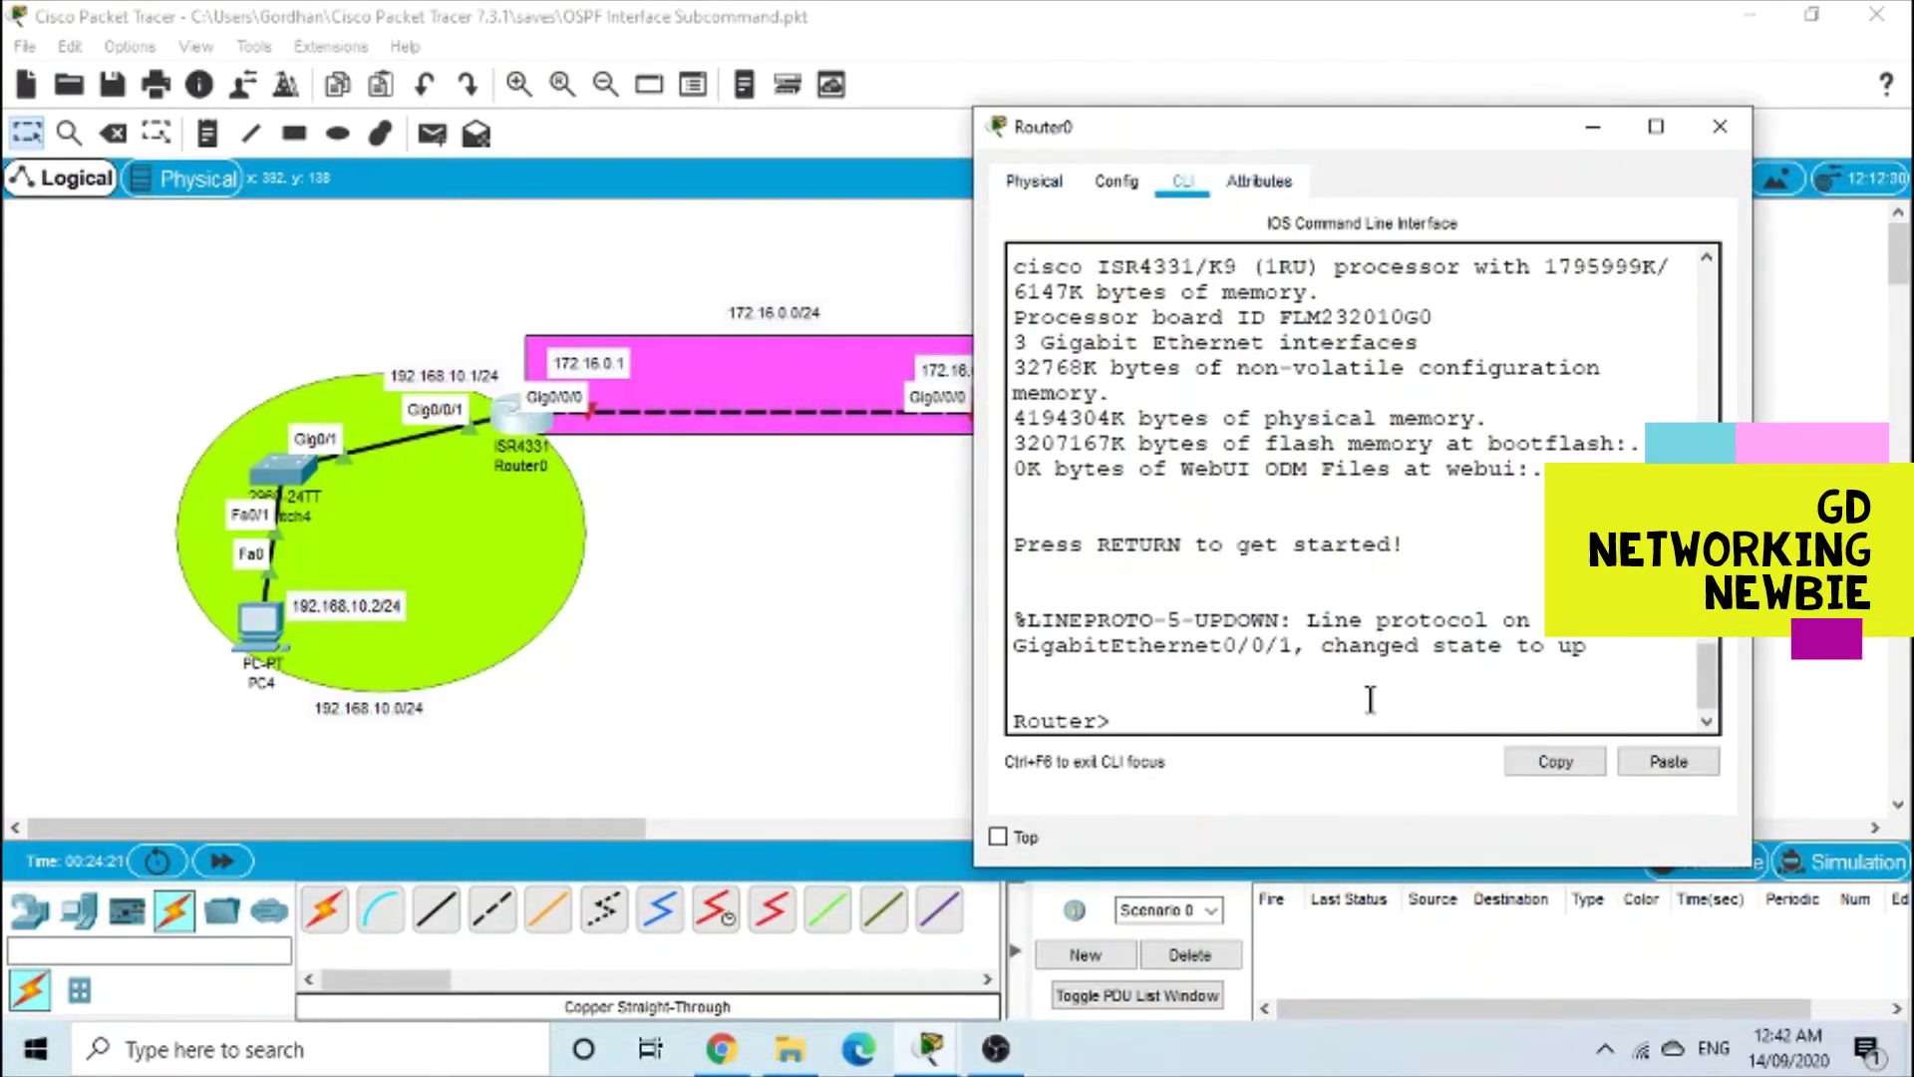
type("en")
key("Return")
type("config")
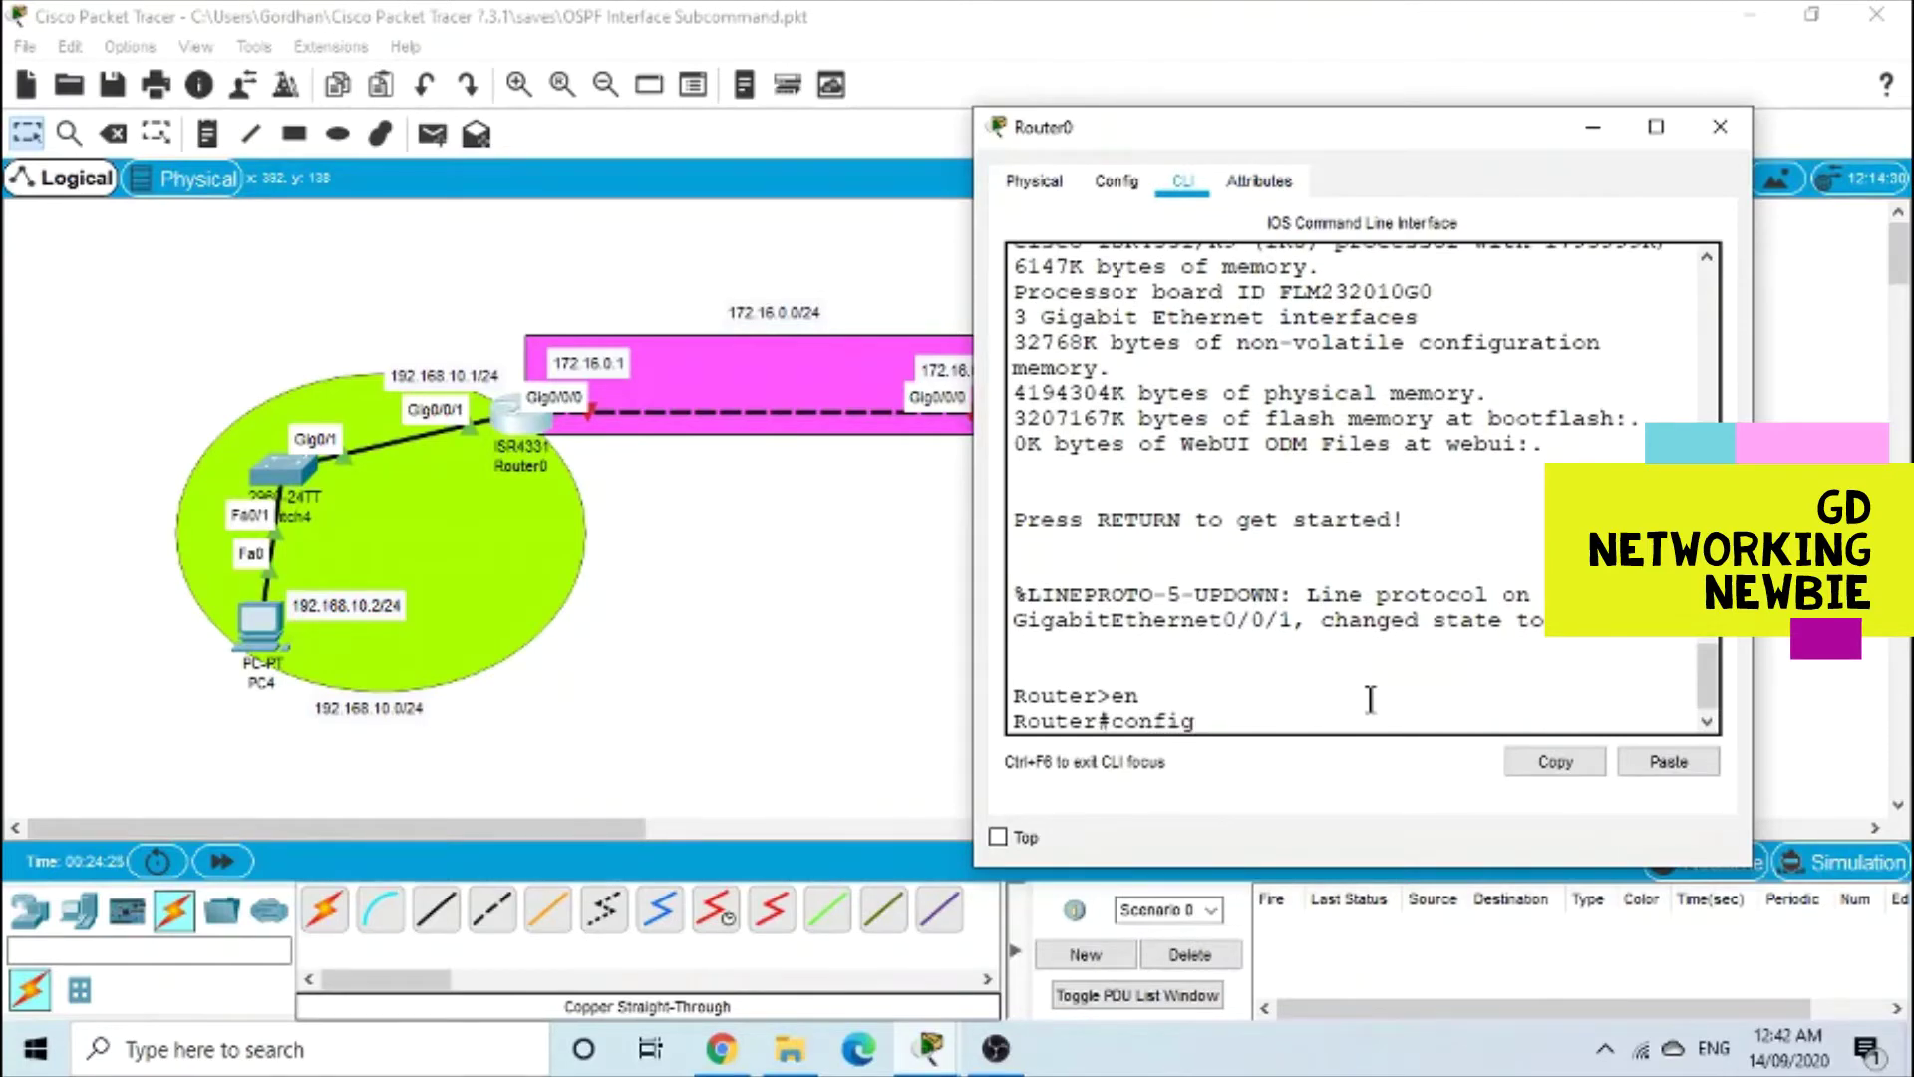
type(" t")
key("Return")
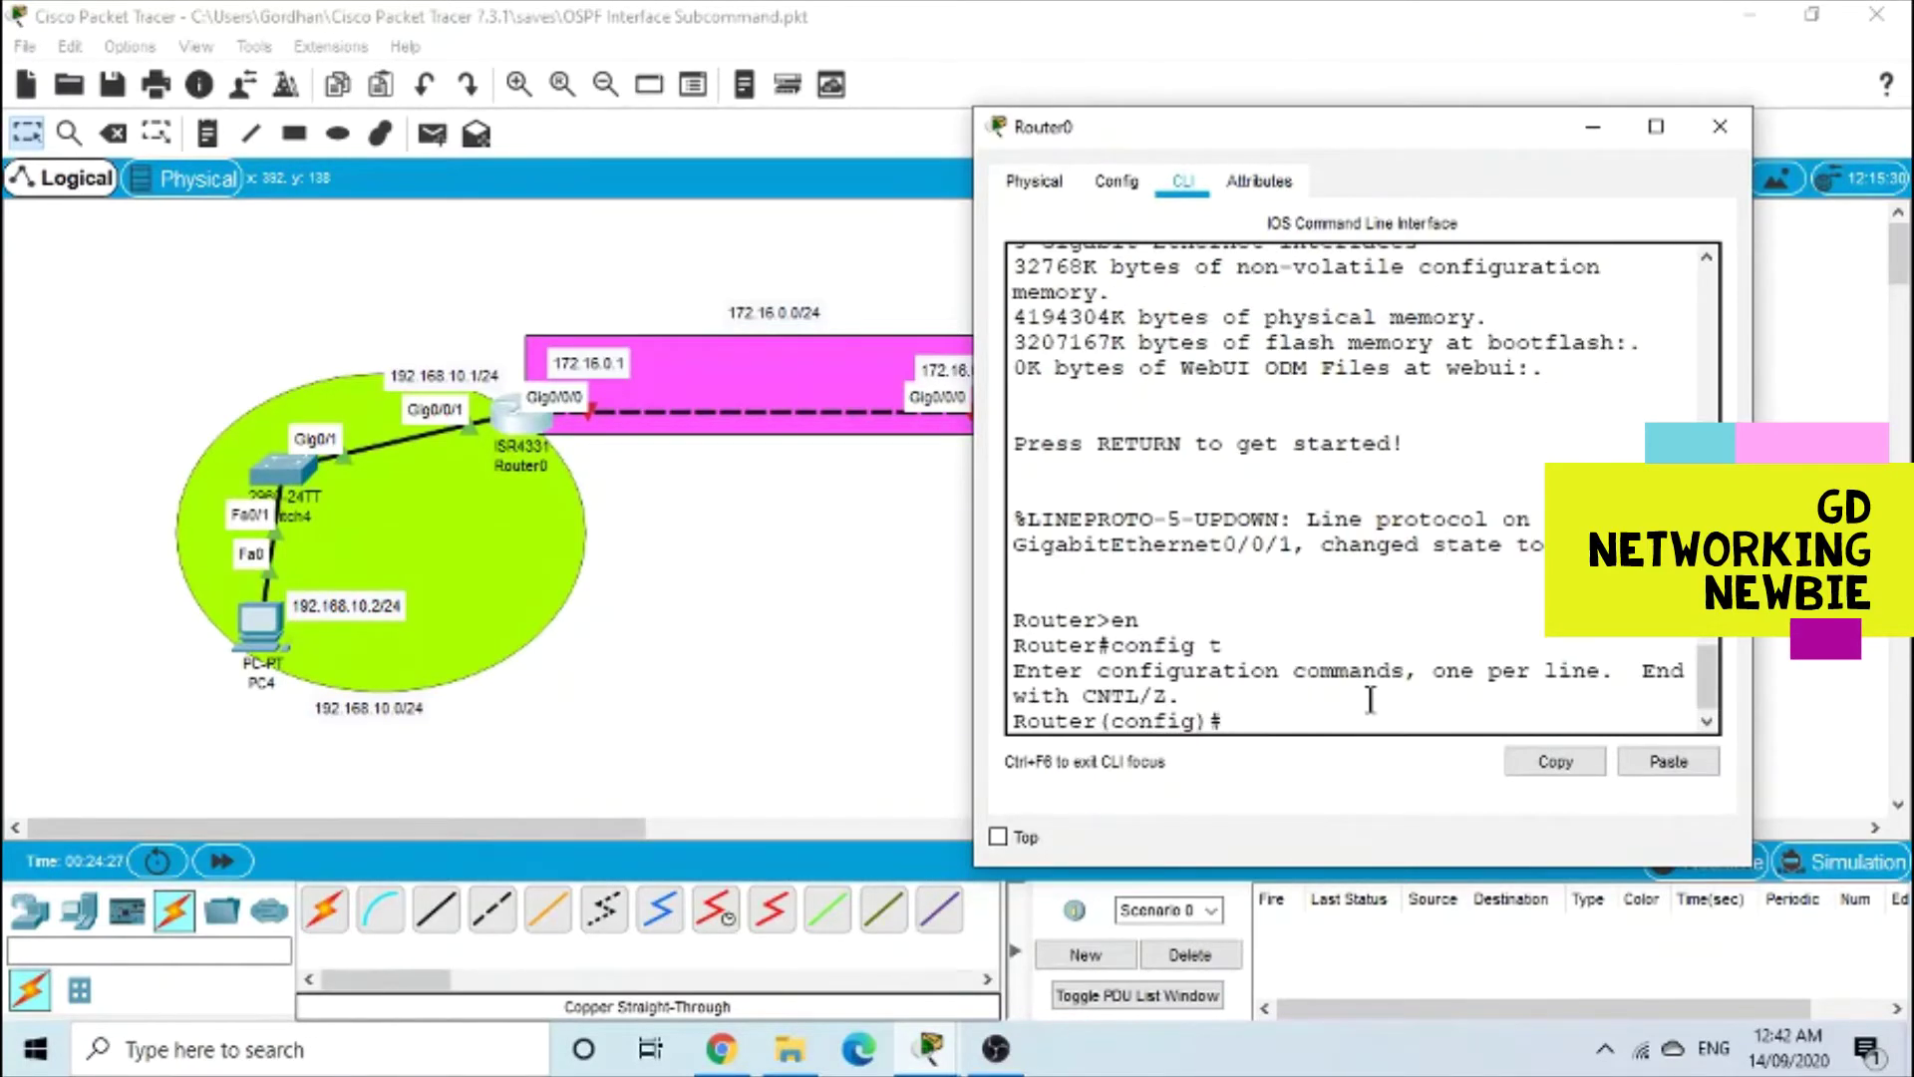
Assign IP address 172.16.0.1 with mask 255.255.0.0 to Router0's interface gigabitEthernet 0/0/0
left_click_drag(1300, 128, 1320, 114)
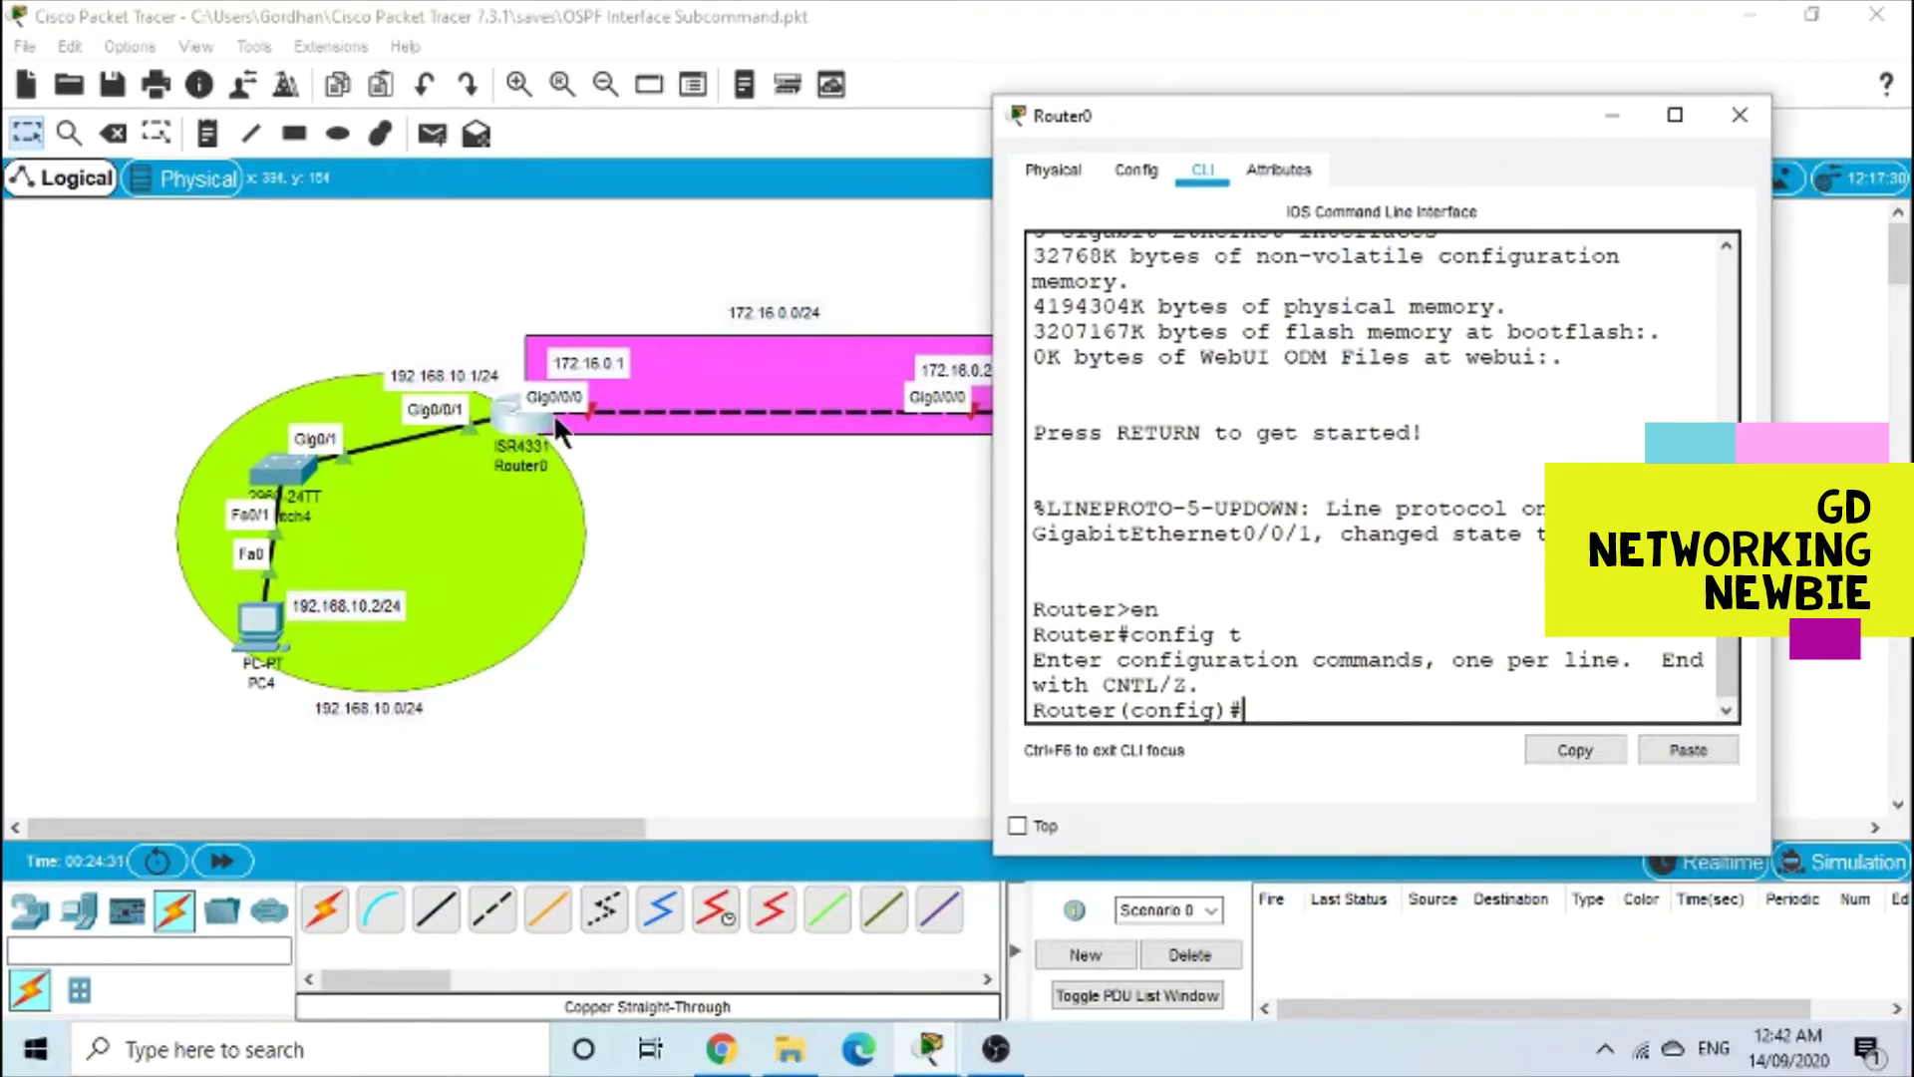
type("inter")
key("Tab")
type("g")
key("Tab")
type("0/")
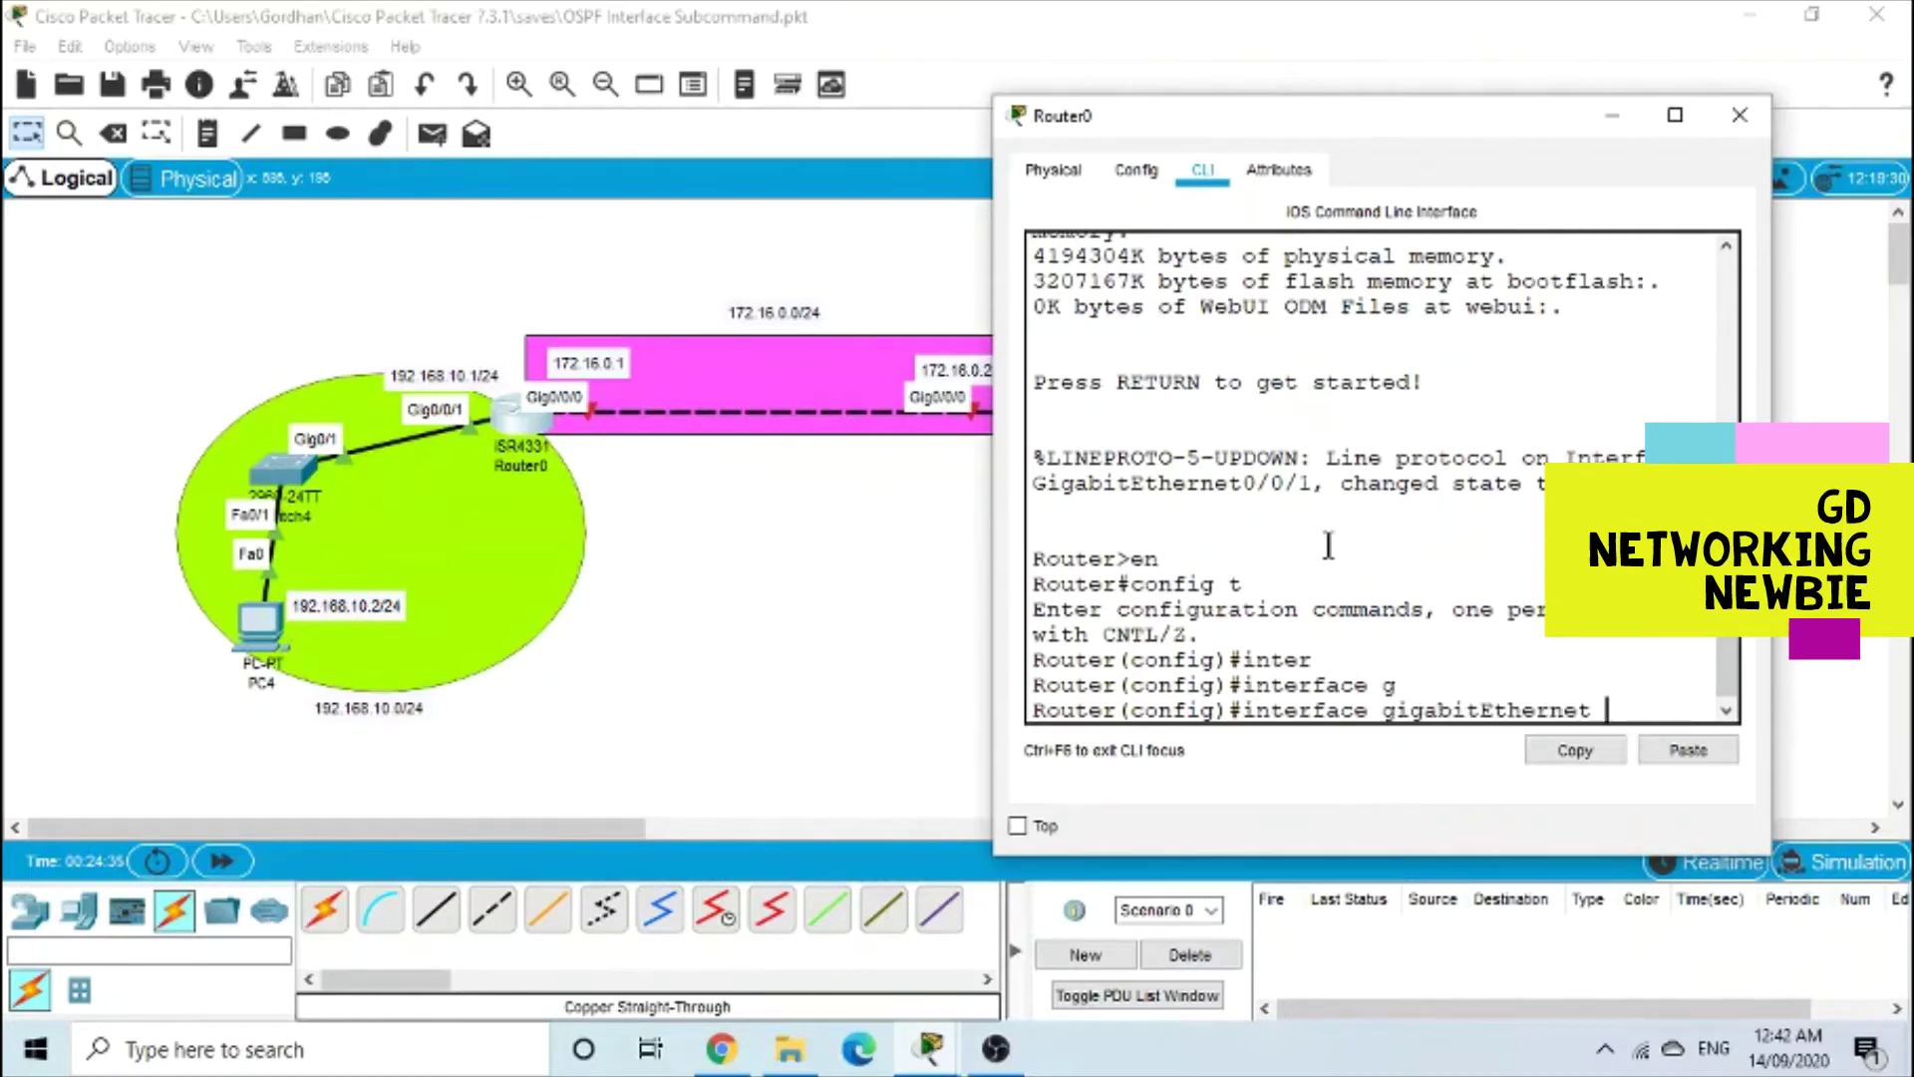
type("0/0")
key("Return")
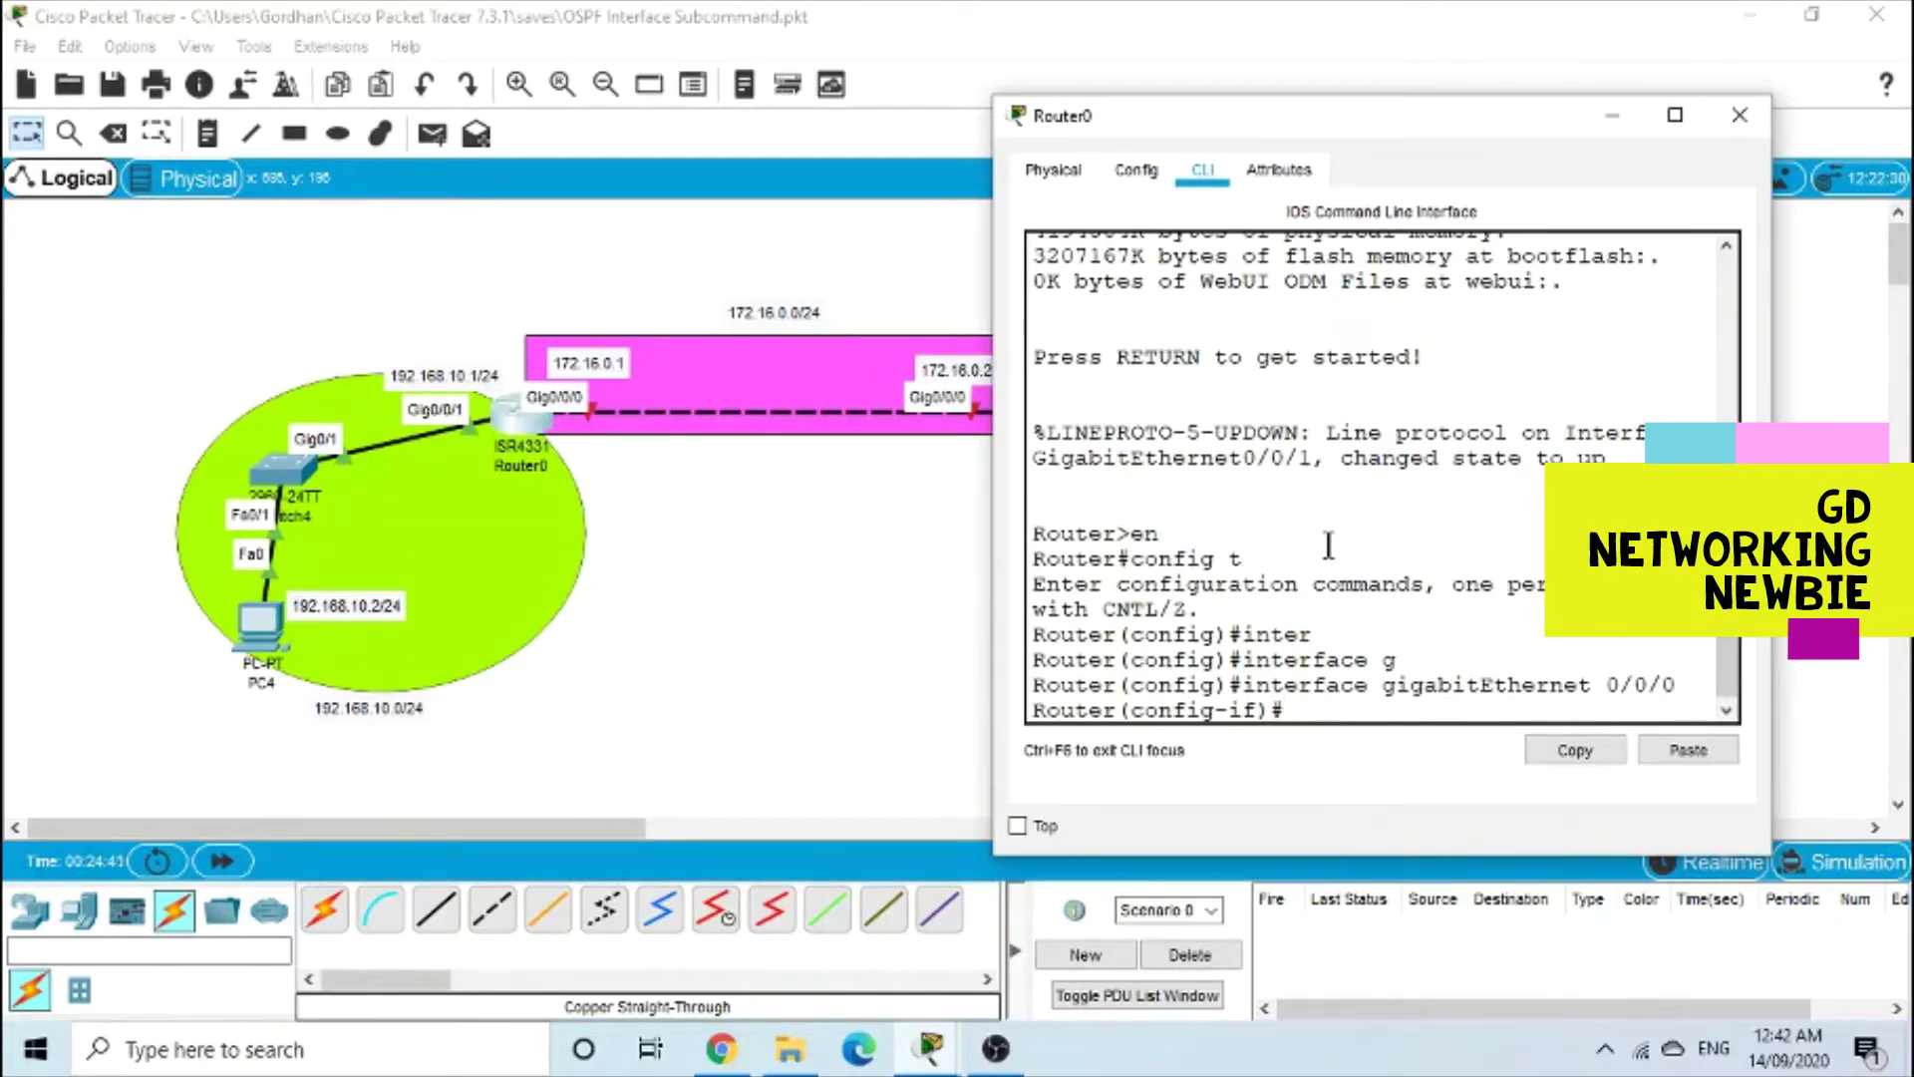
type("ip ad")
key("Tab")
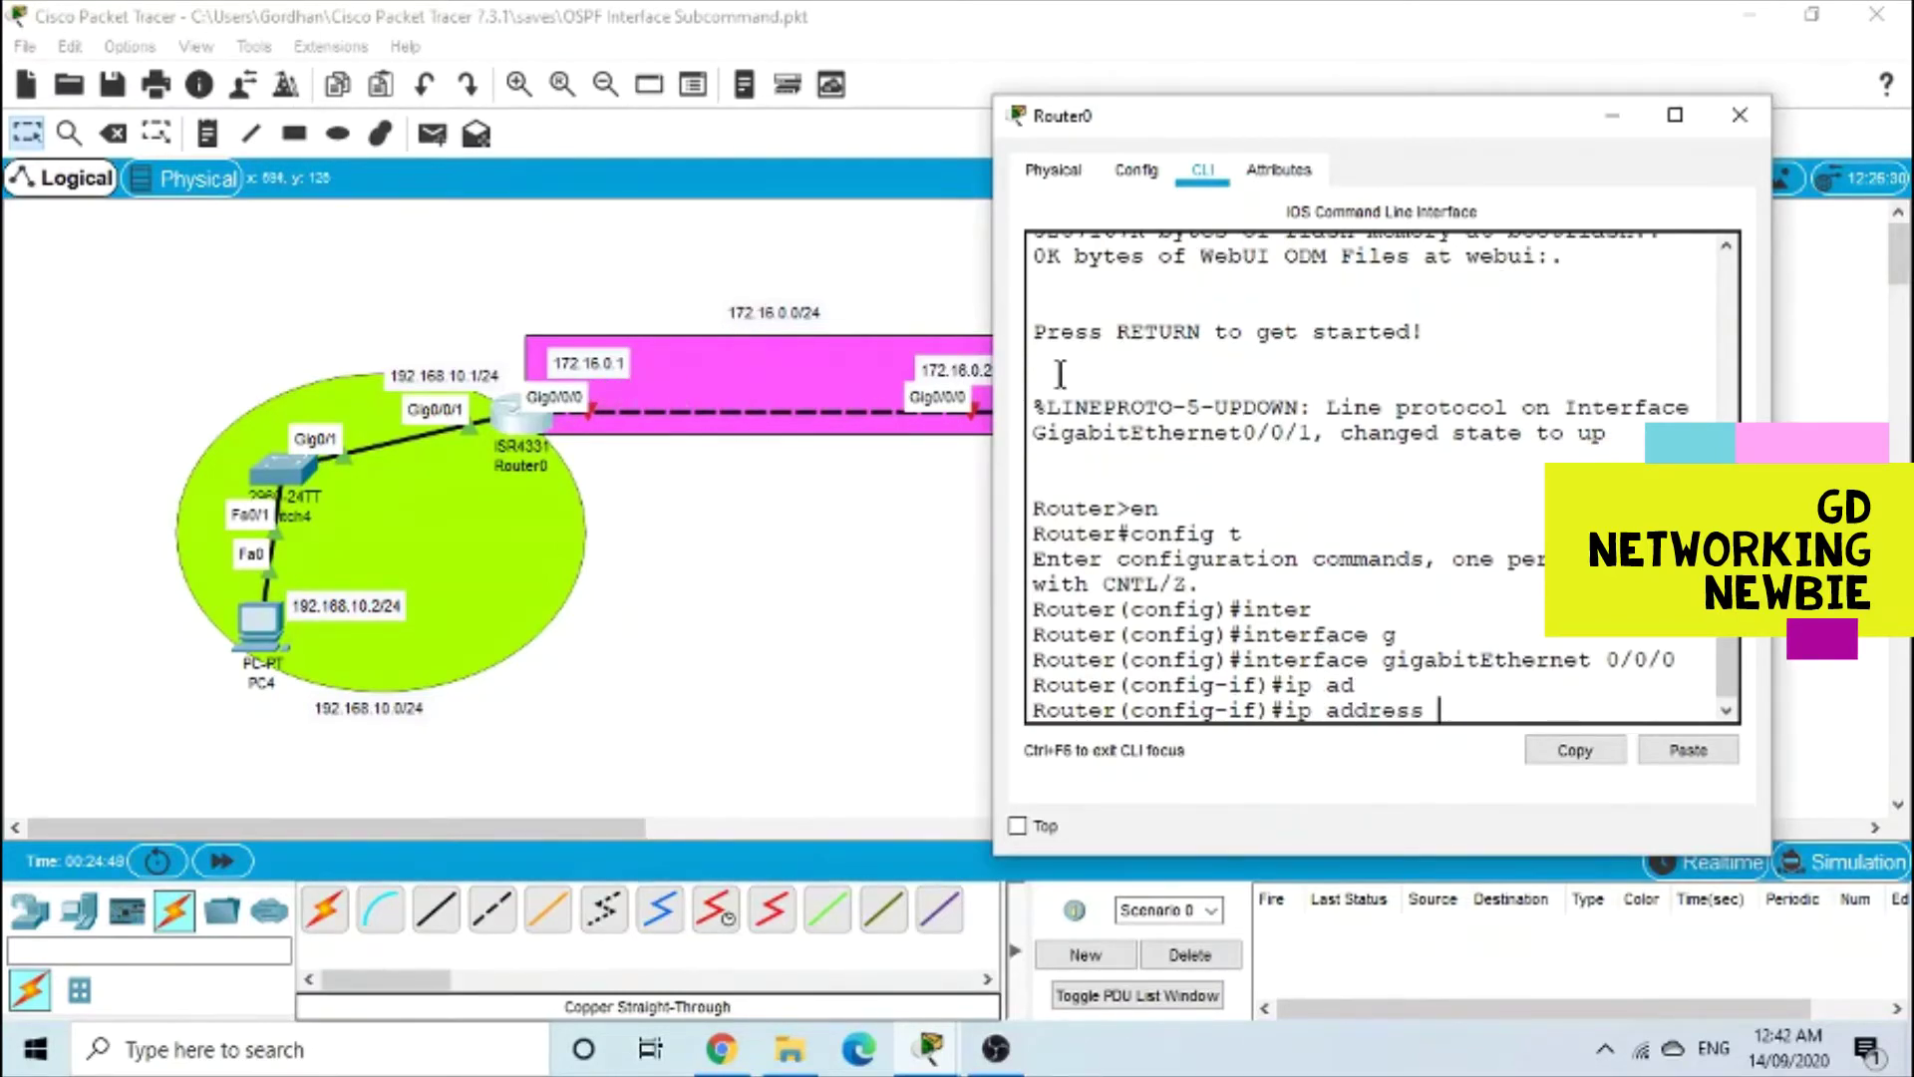
type("172.16.0.")
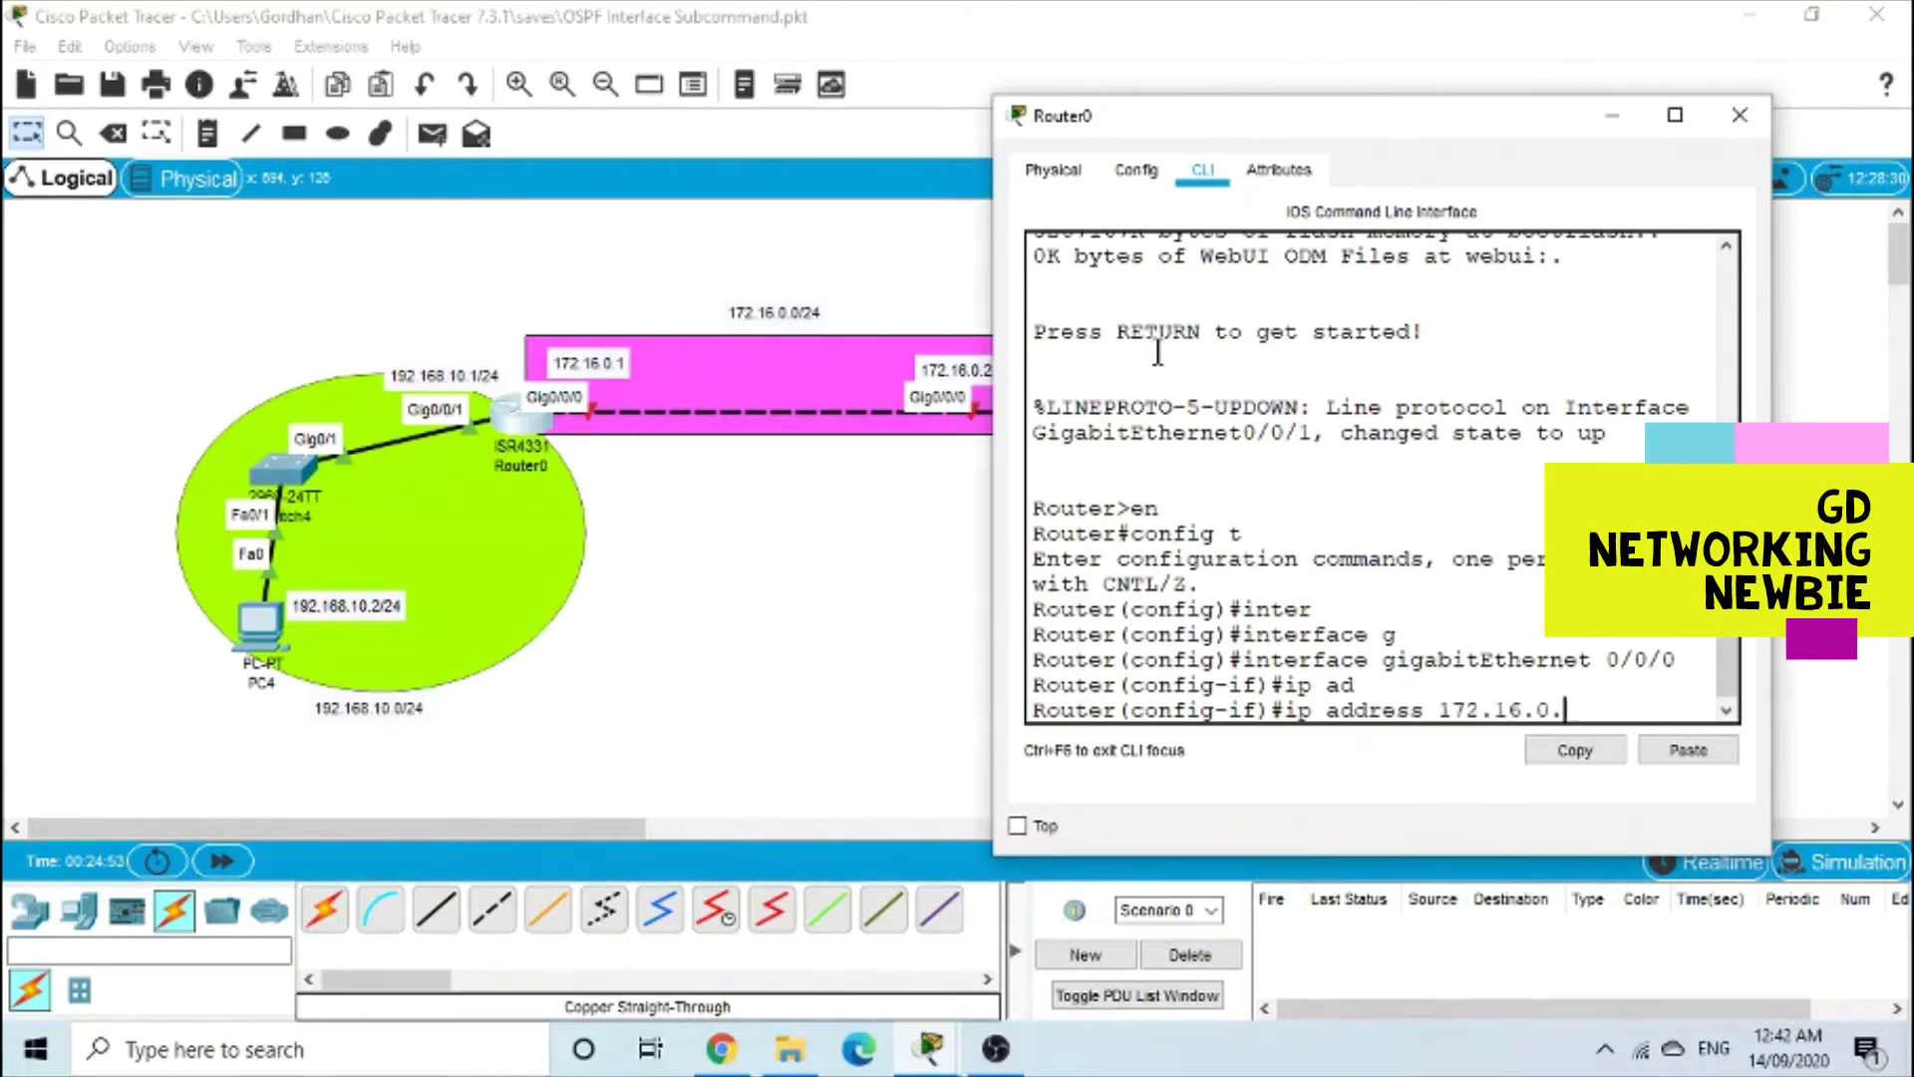
type("1 255.255.0.")
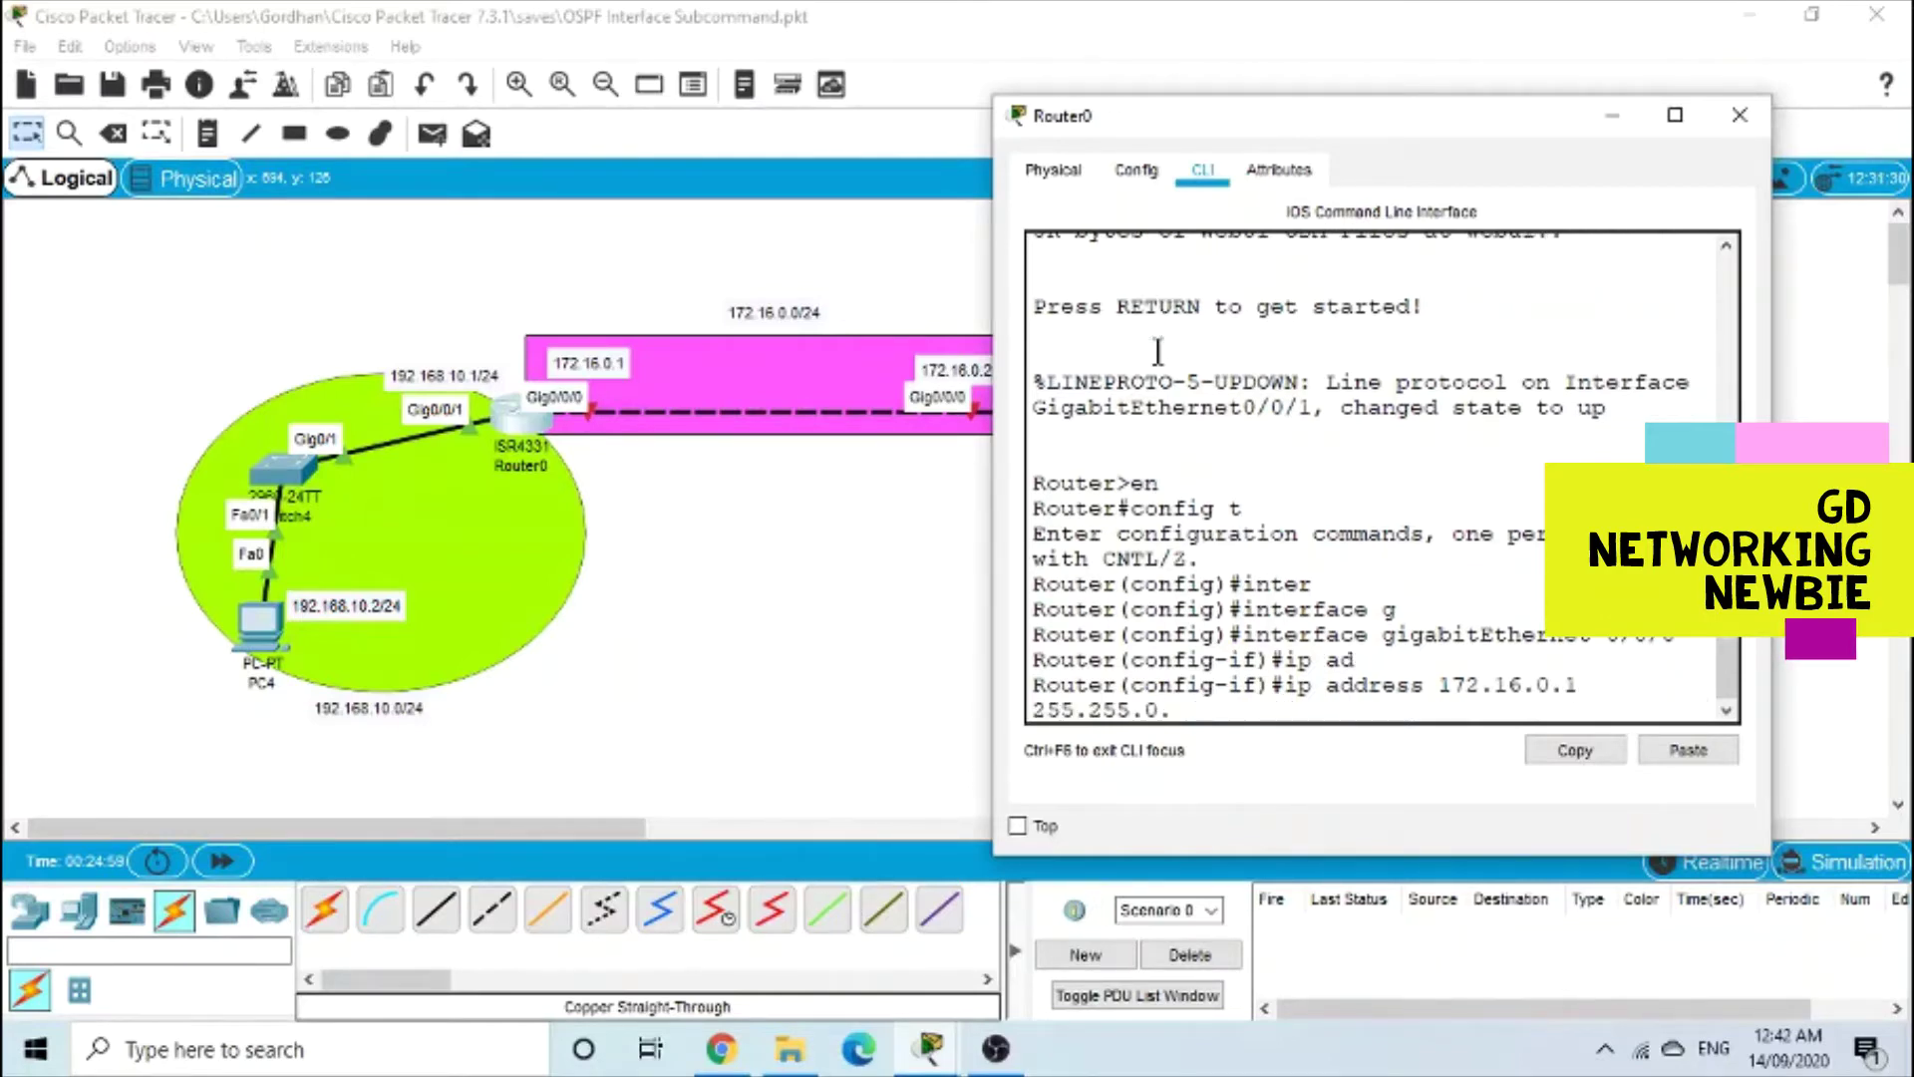
type("0")
key("Return")
Bring up Router0's gigabitEthernet 0/0/0 interface with no shut
type("no ")
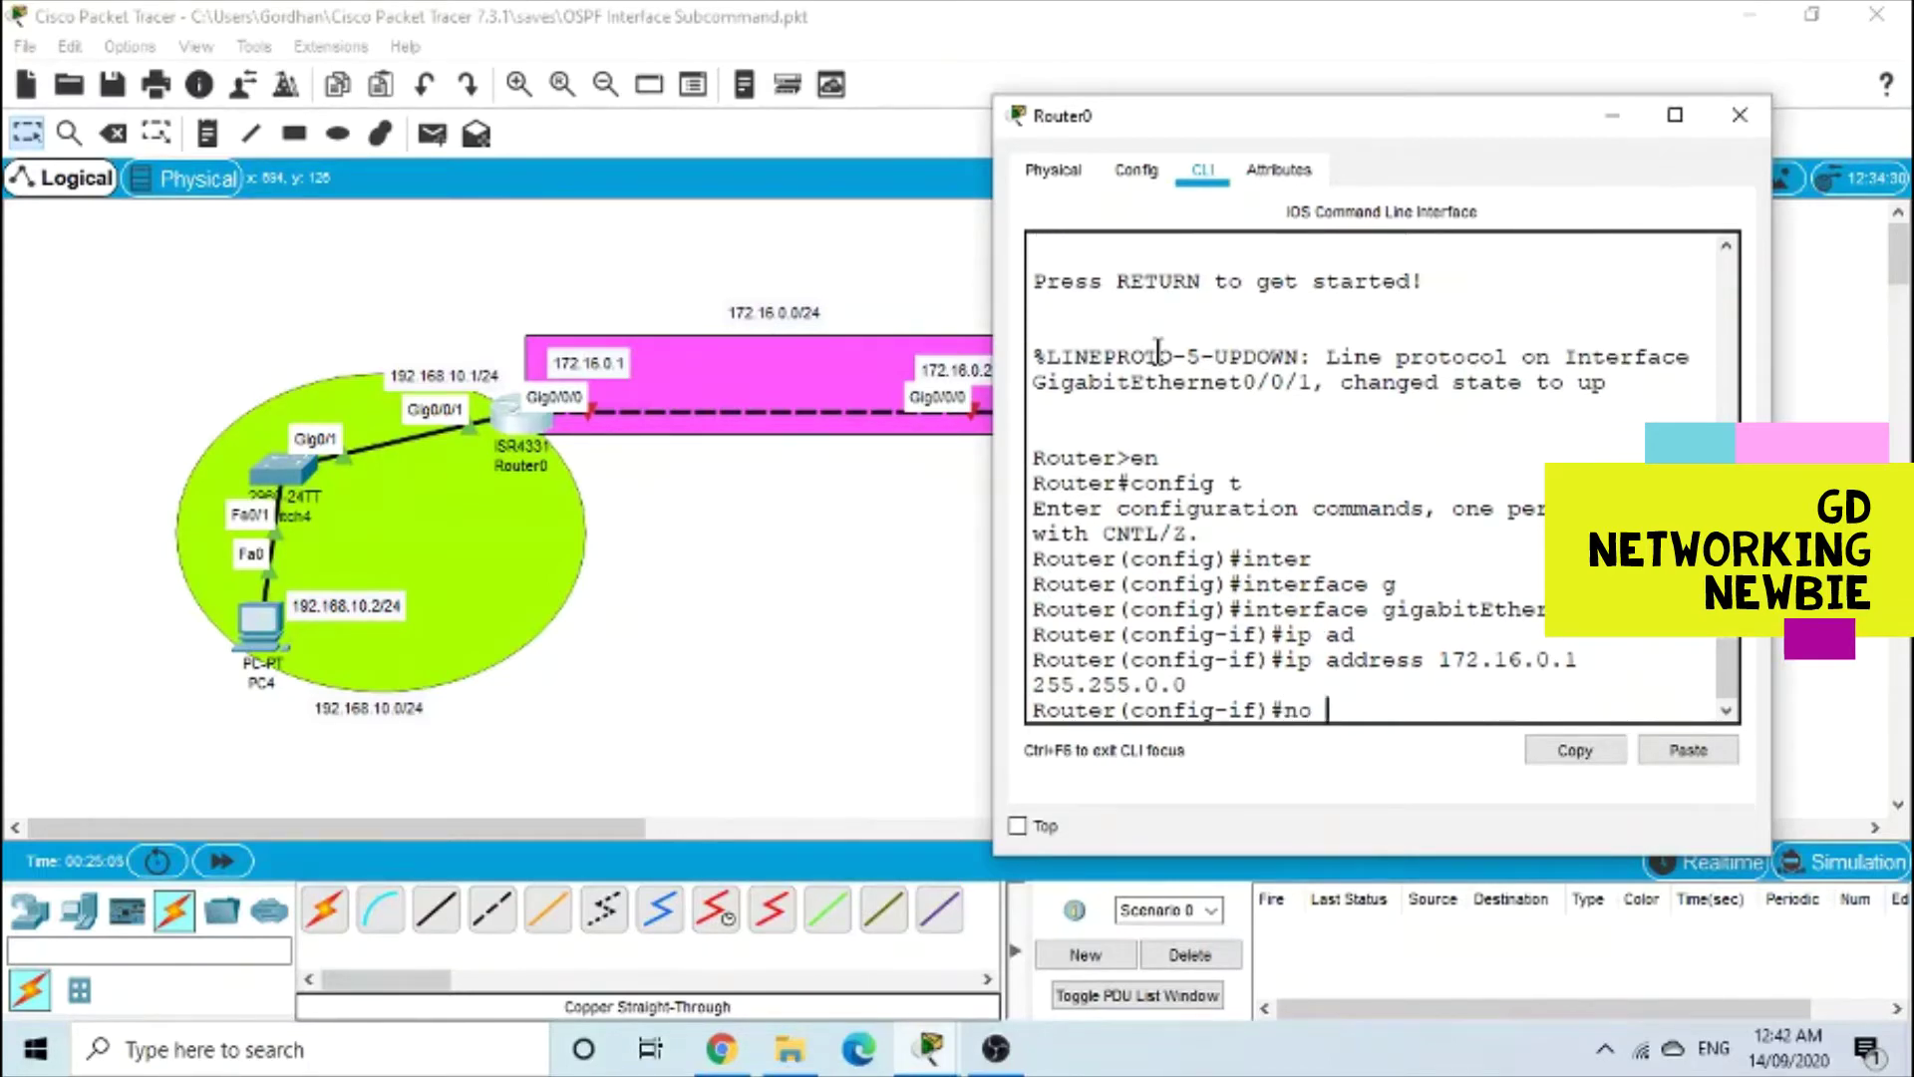
type("shut")
key("Return")
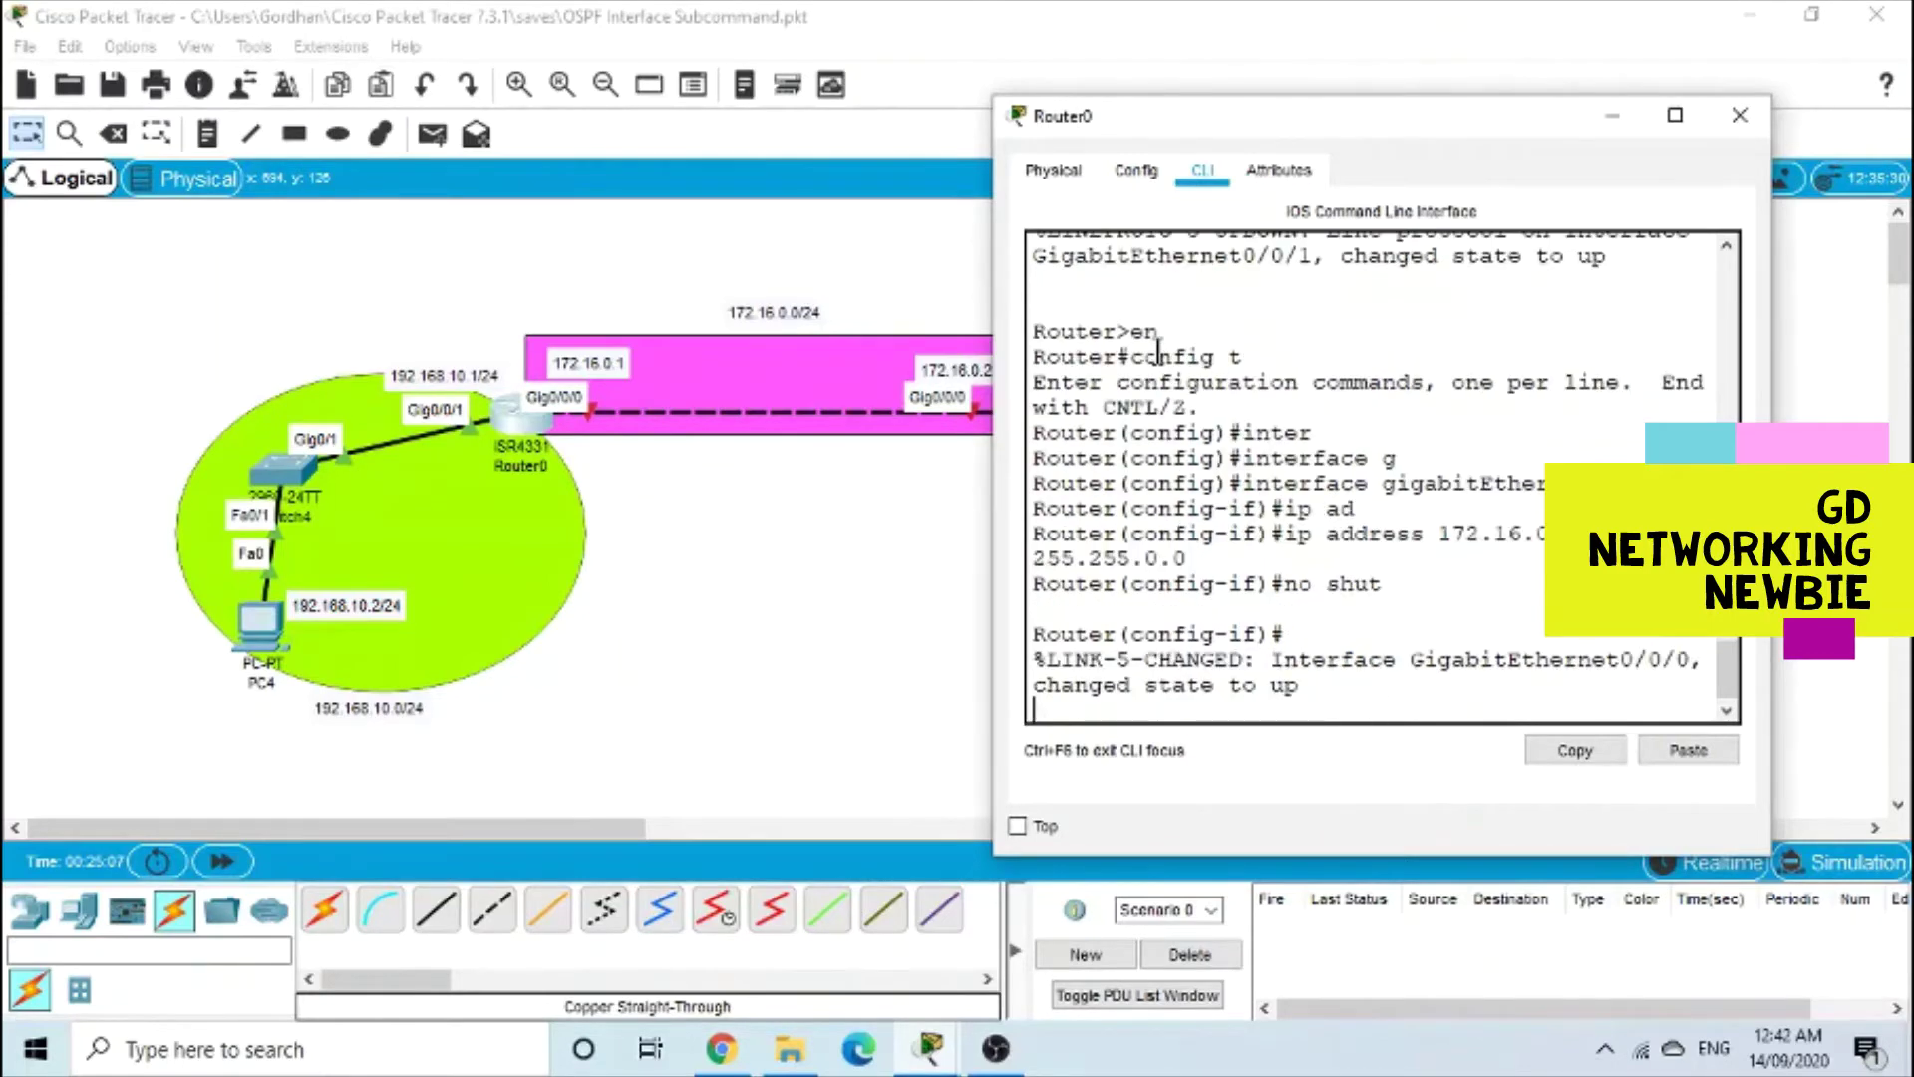
key("Return")
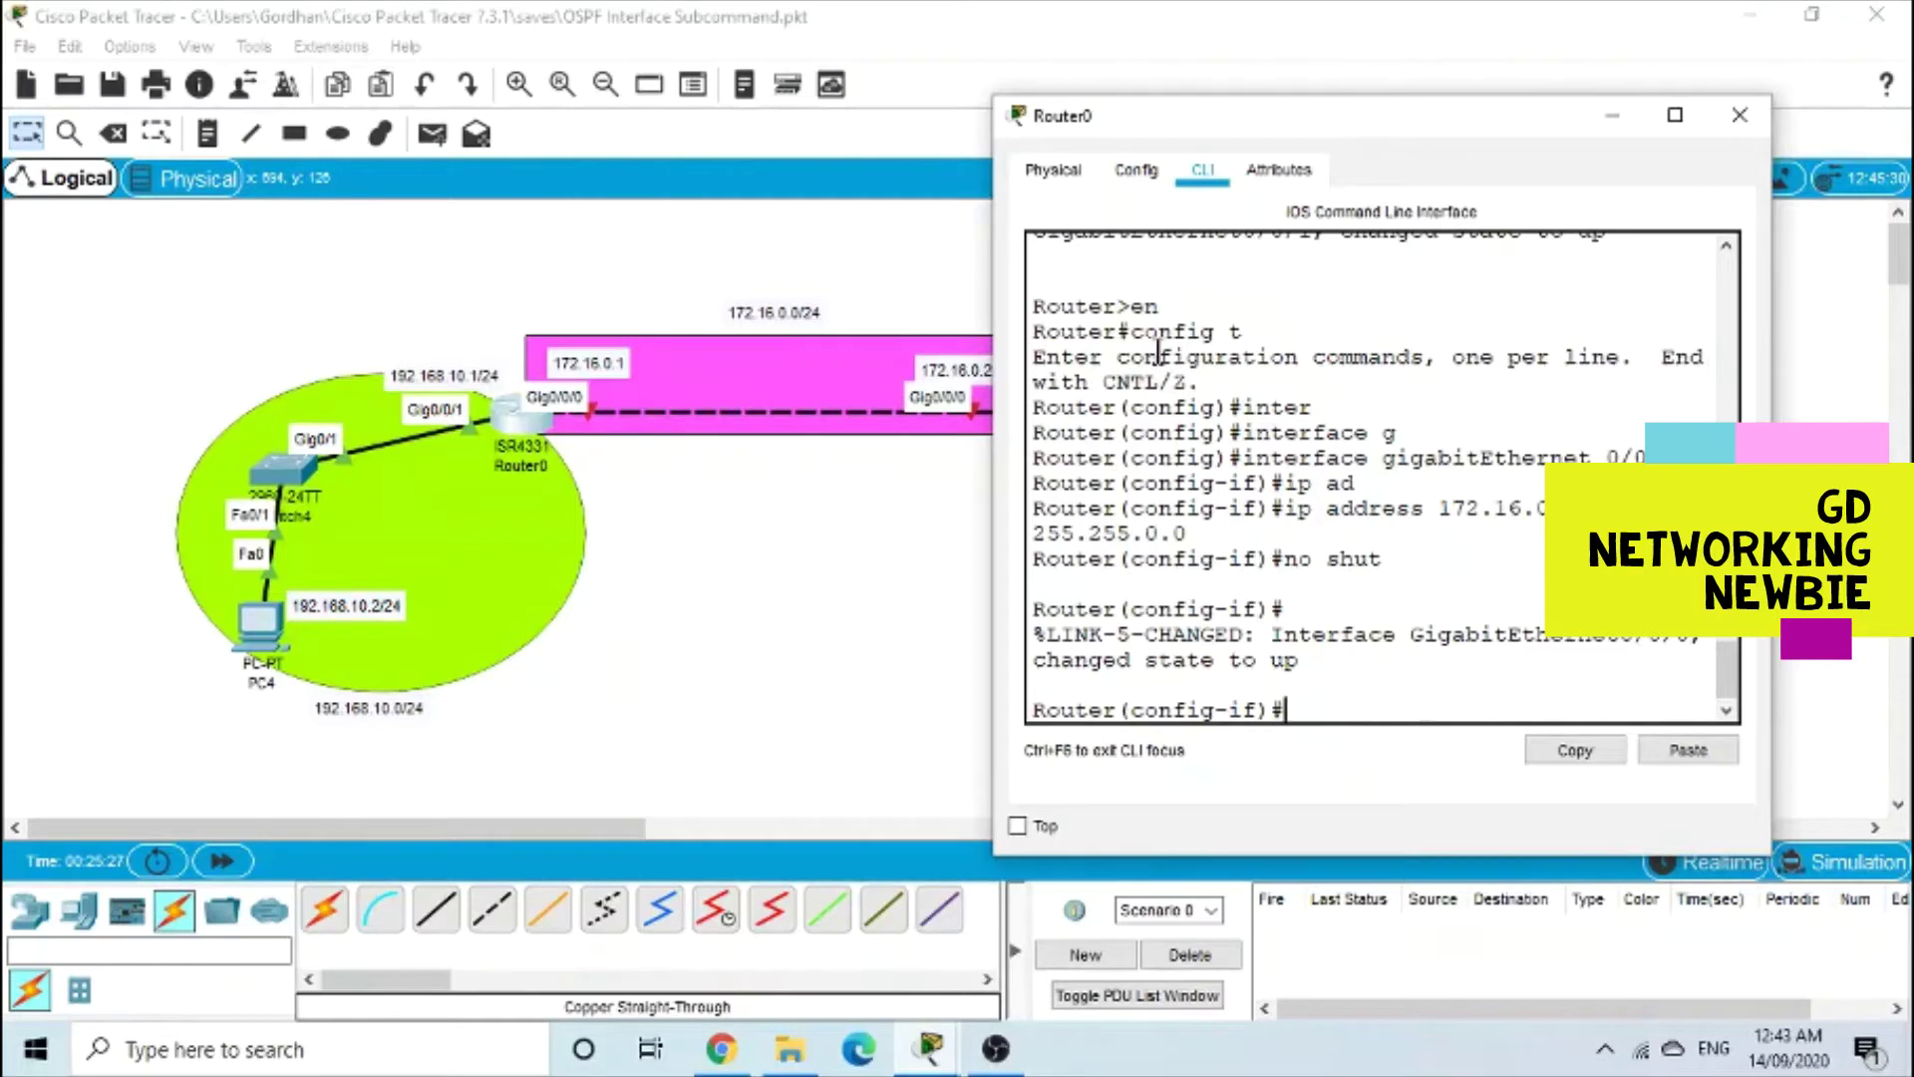
Enable OSPF process 1 in area 1 directly on Router0's gigabitEthernet 0/0/0 interface
type("ip ospf 1 area")
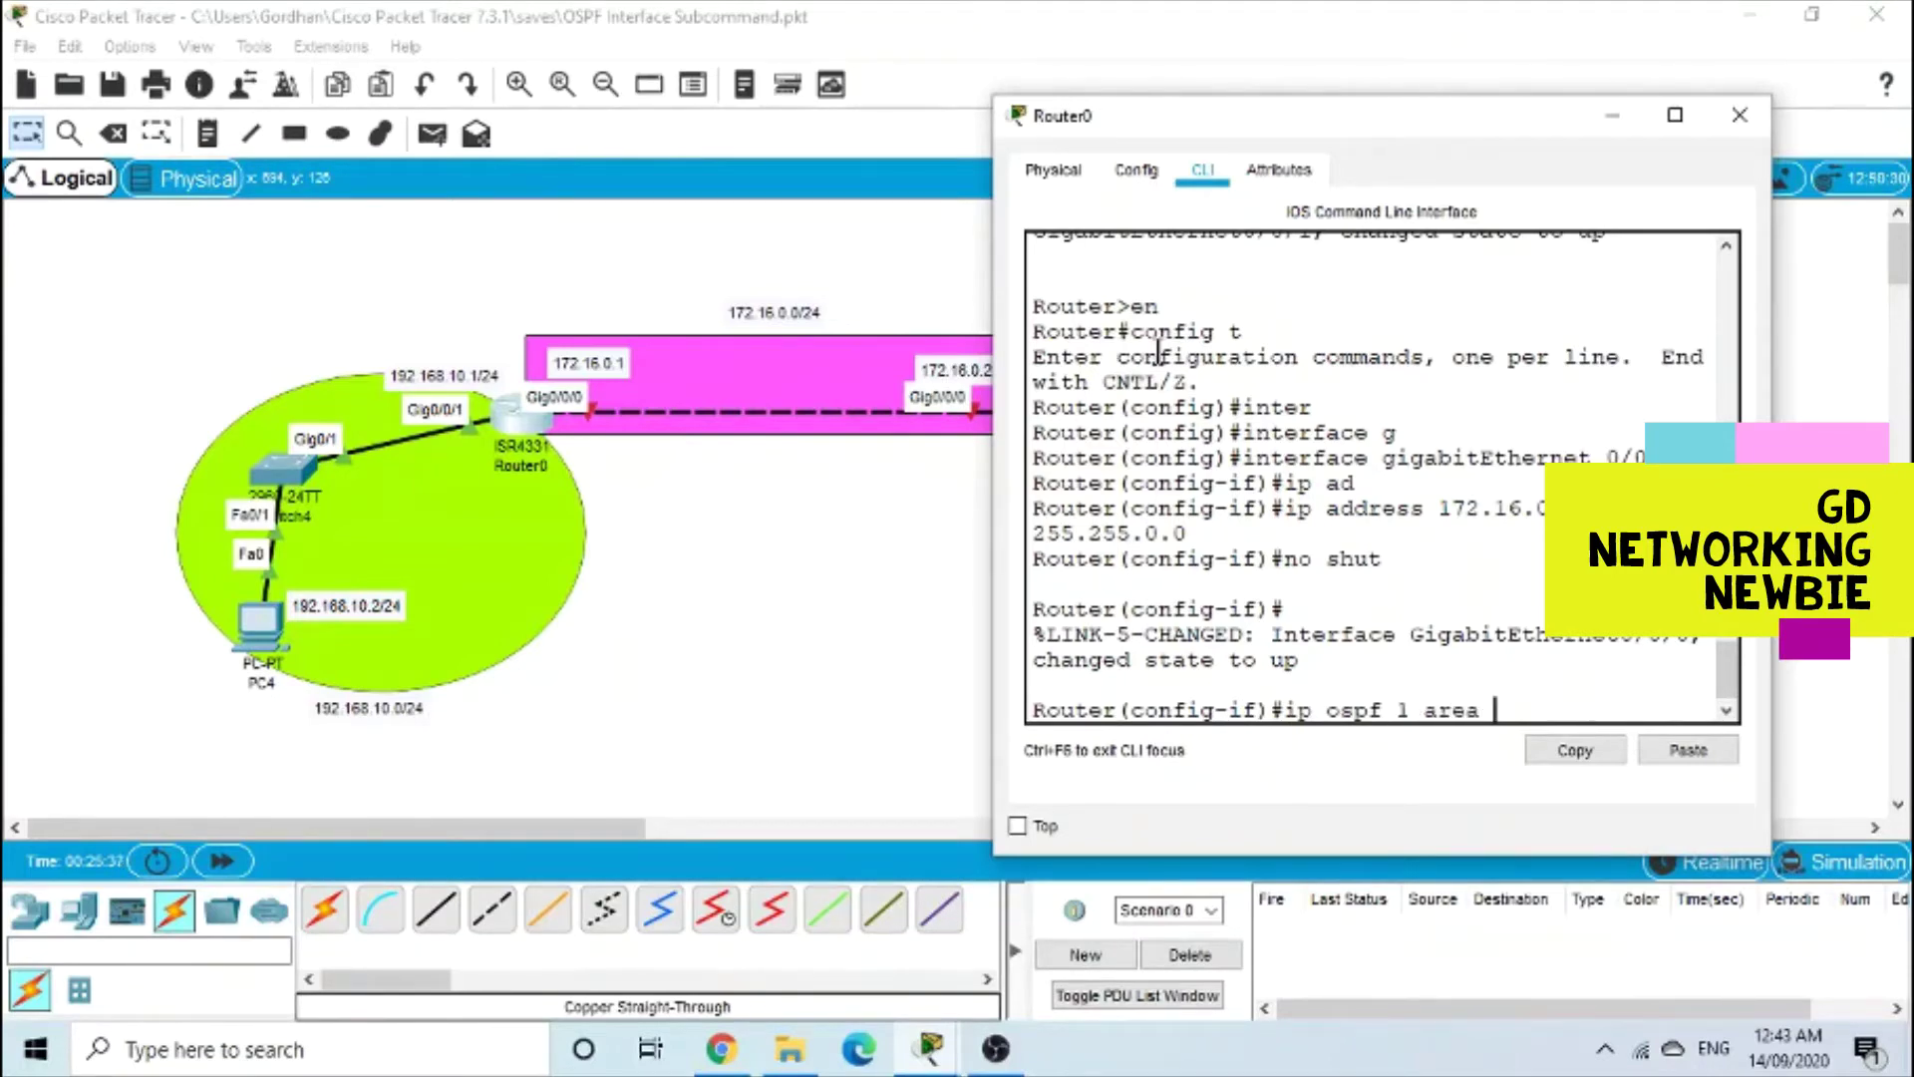
type(" 1")
key("Return")
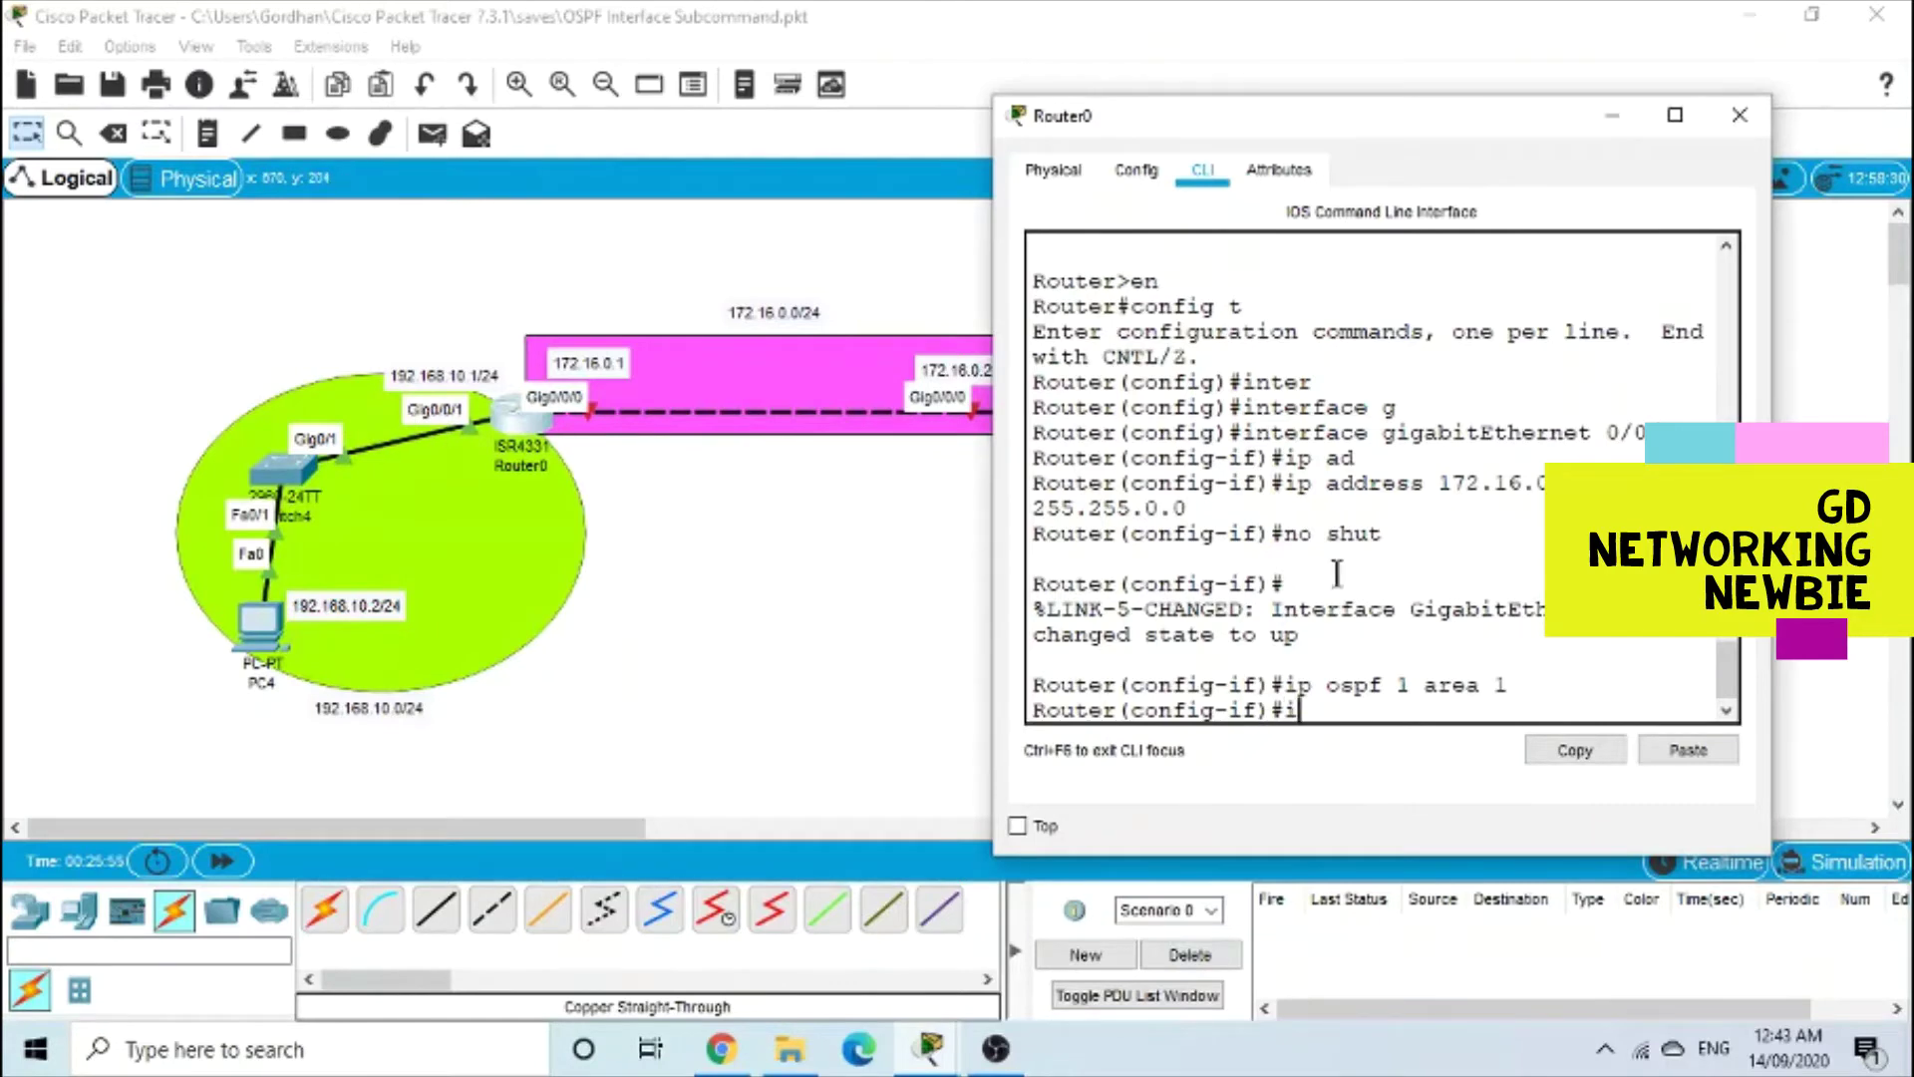
Switch Router0's interface configuration to g0/0/1
type("interface")
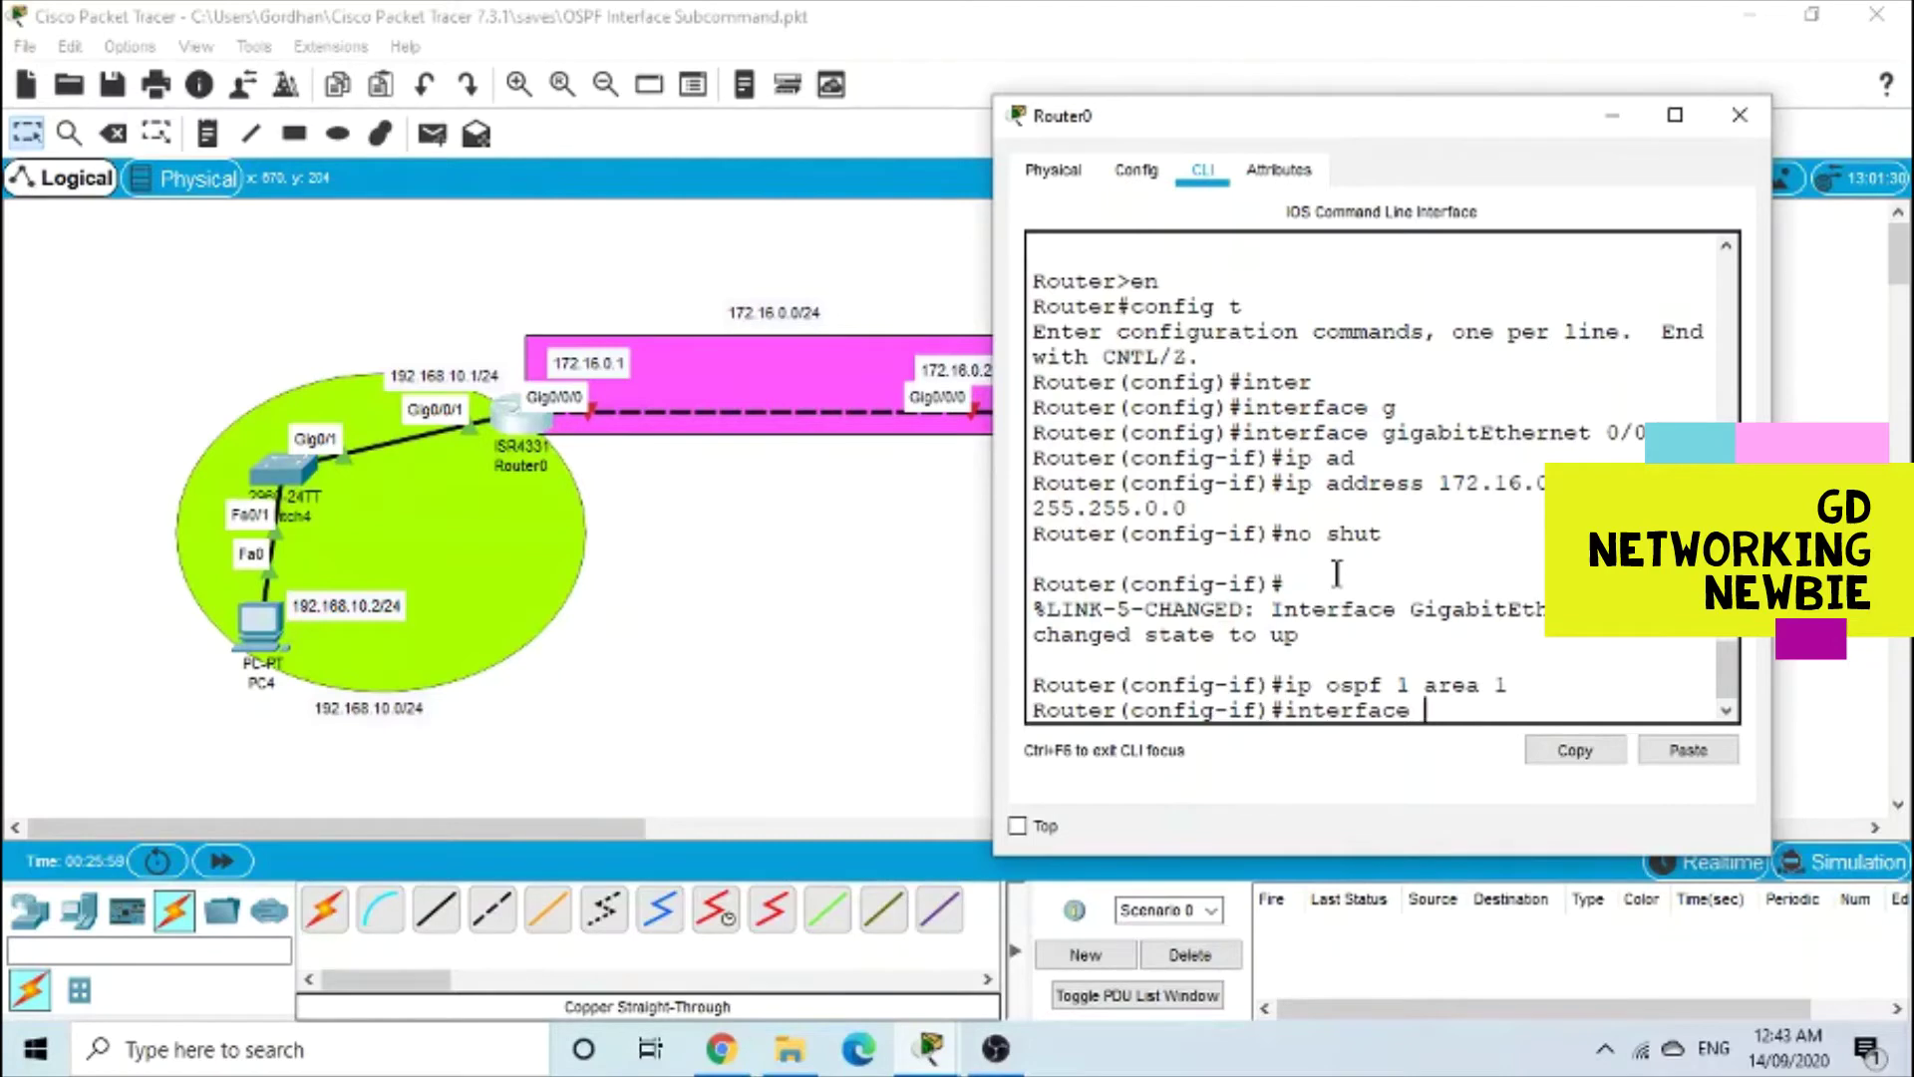
type(" g0/0/1")
key("Return")
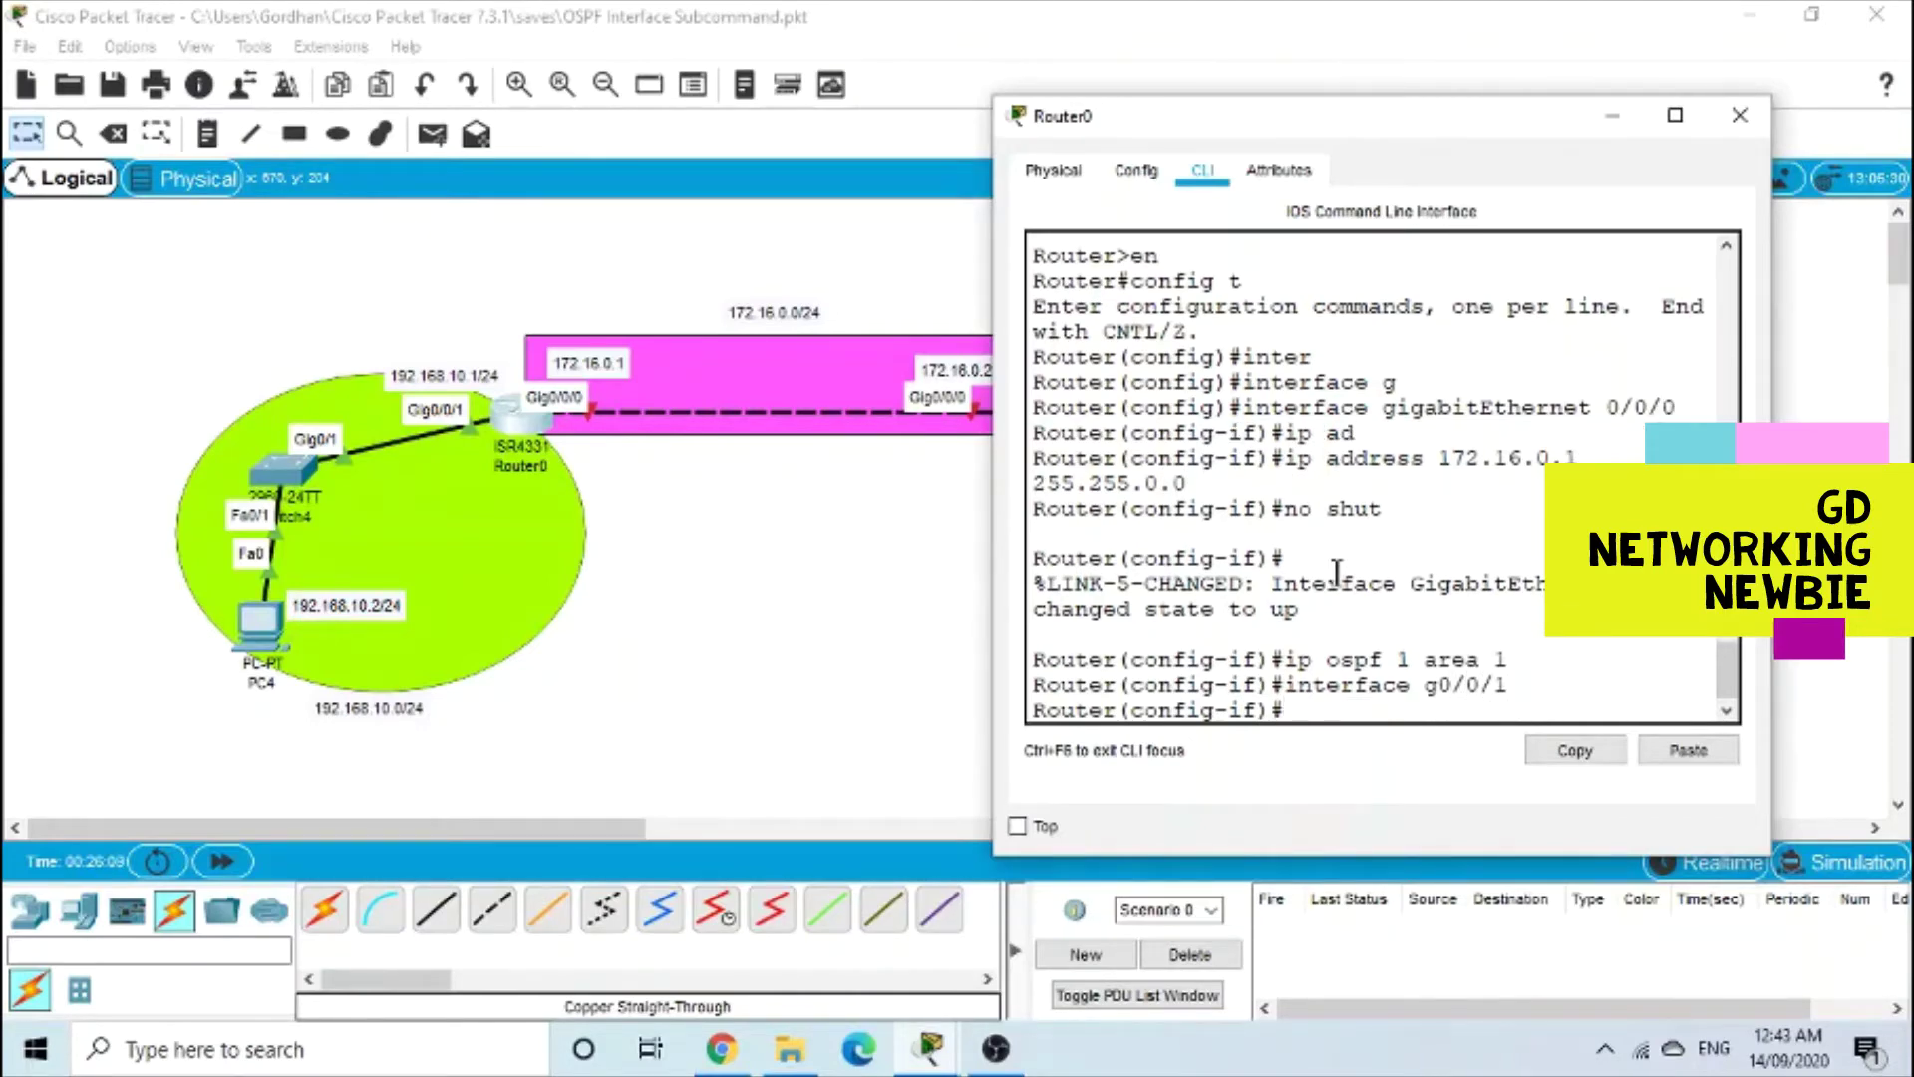
key("Up")
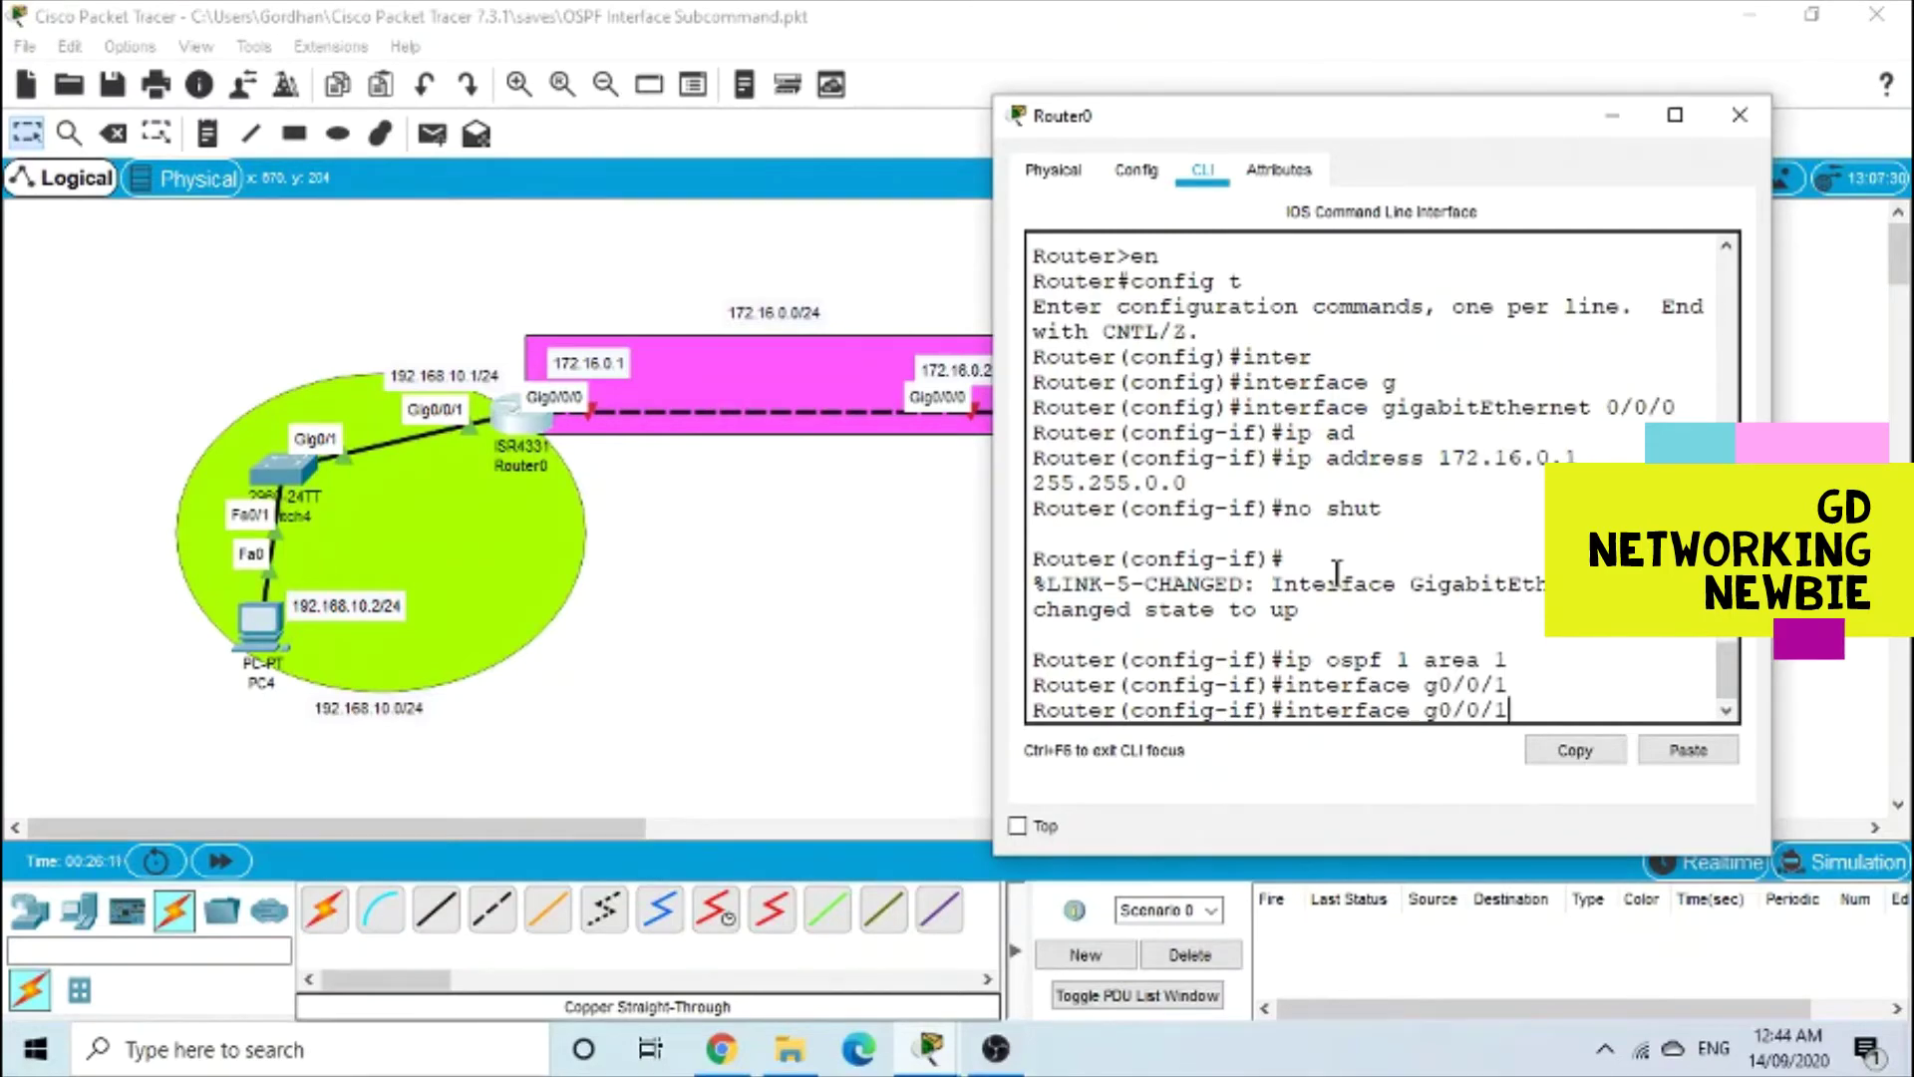
key("BackSpace")
key("BackSpace")
key("BackSpace")
key("BackSpace")
key("BackSpace")
key("BackSpace")
key("BackSpace")
key("BackSpace")
key("BackSpace")
key("BackSpace")
key("BackSpace")
key("BackSpace")
key("BackSpace")
key("BackSpace")
key("BackSpace")
key("BackSpace")
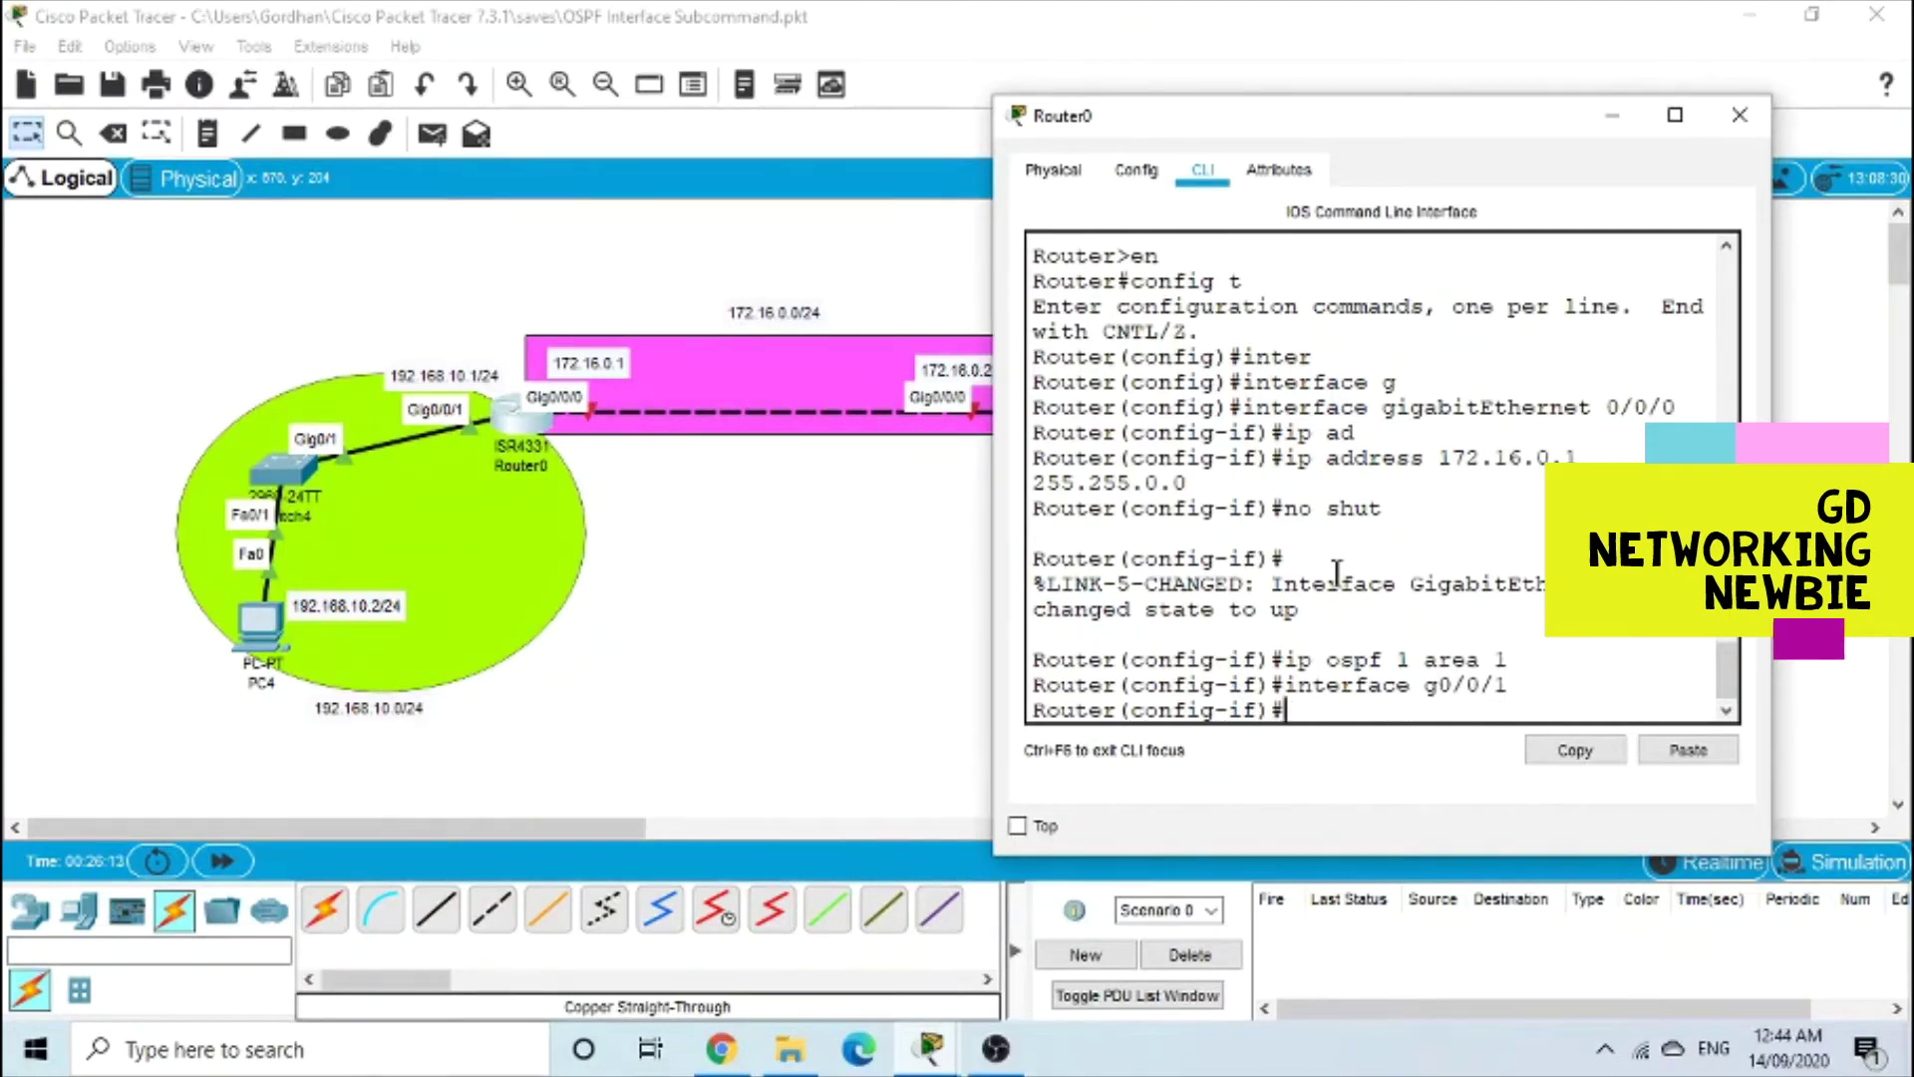
Apply ip ospf 1 area 1 to Router0's g0/0/1 interface, leave configuration mode and put the router's window away
type("ip ospf 1 area 1")
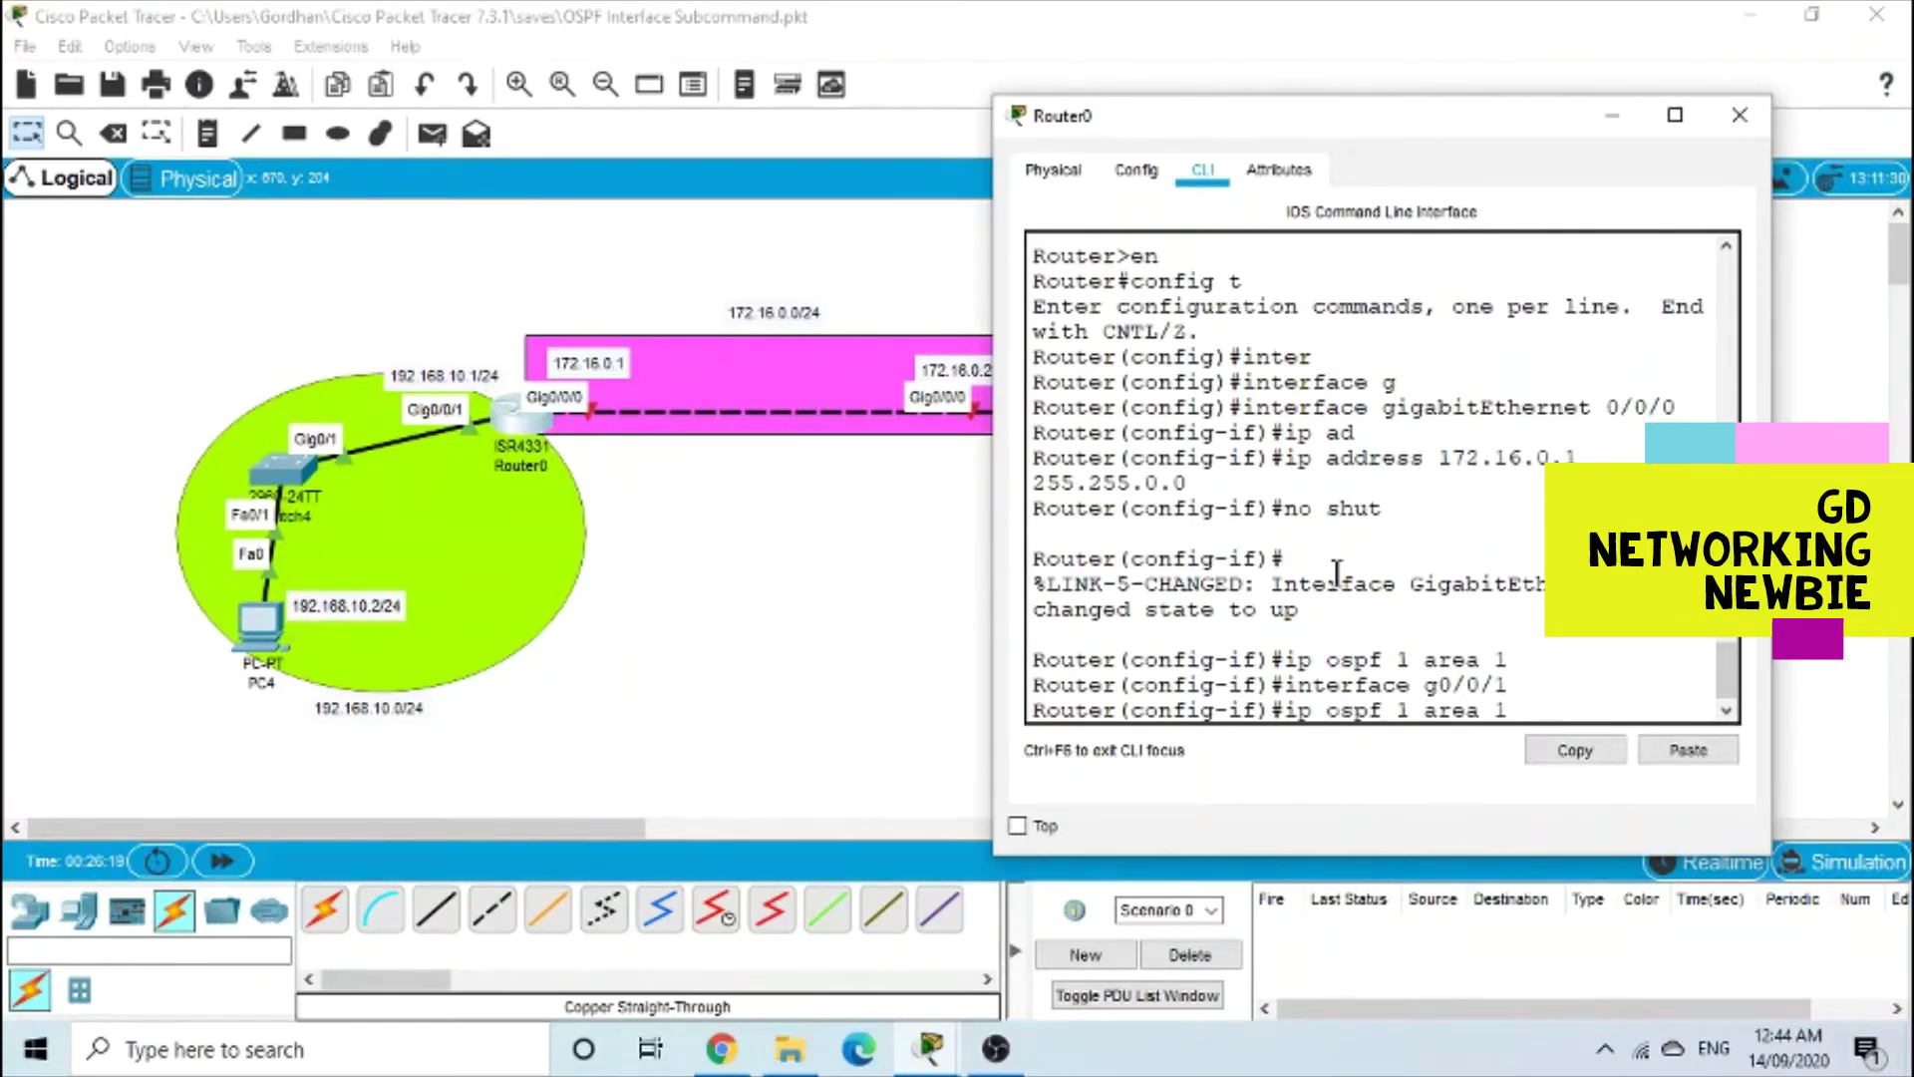
key("Return")
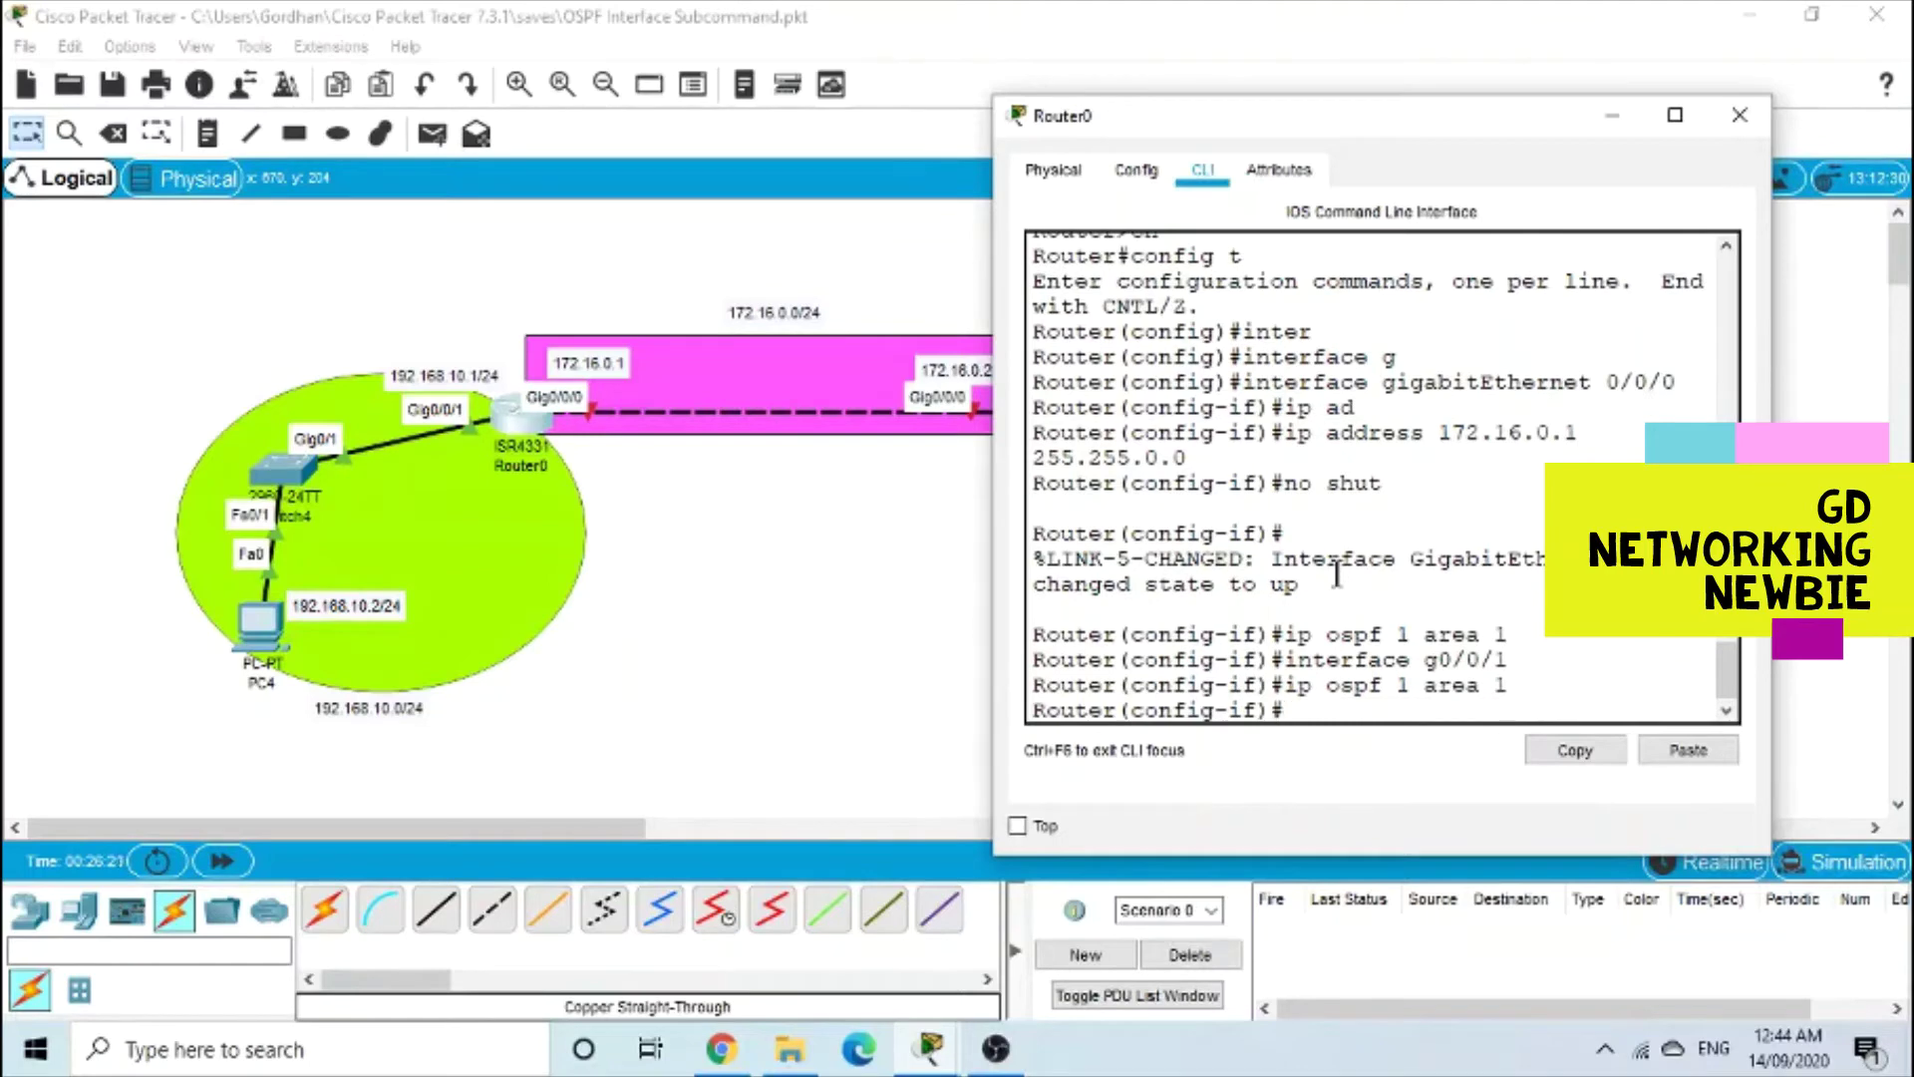
key("ctrl+z")
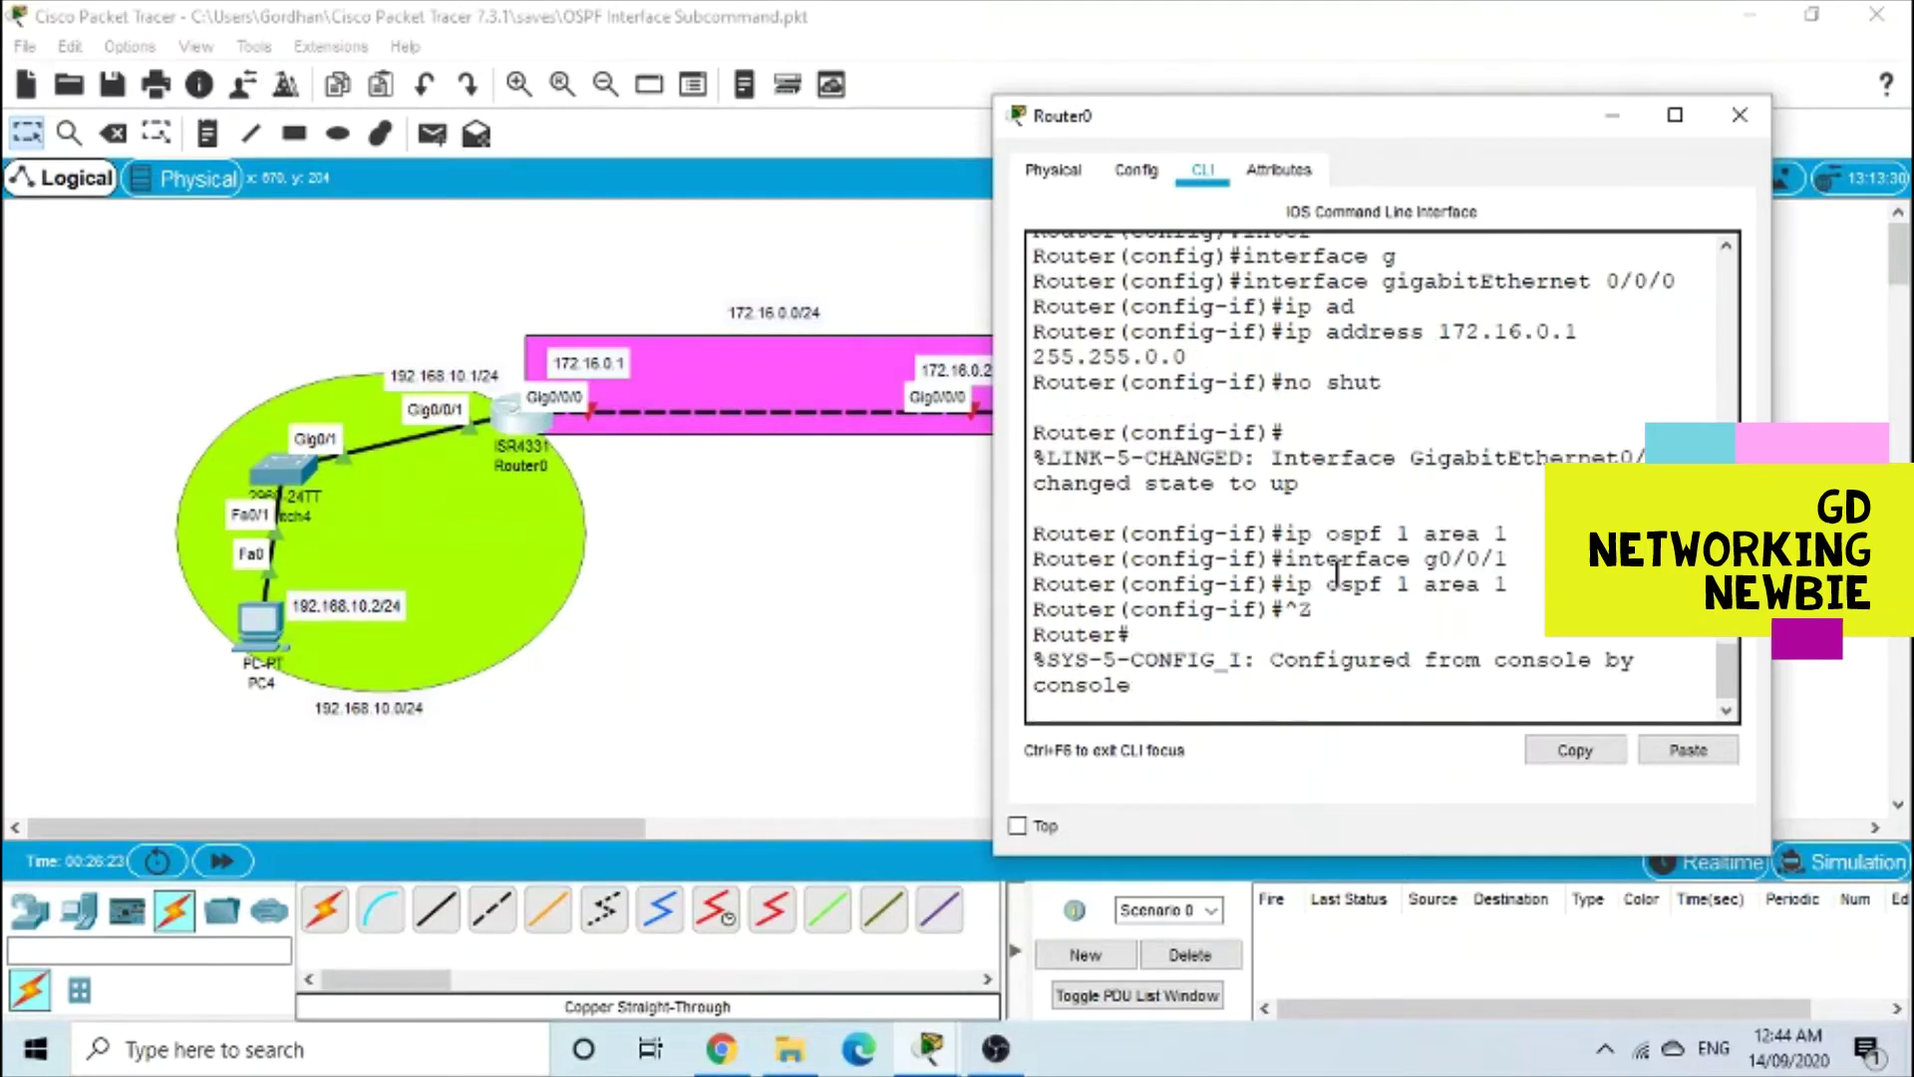
key("ctrl+z")
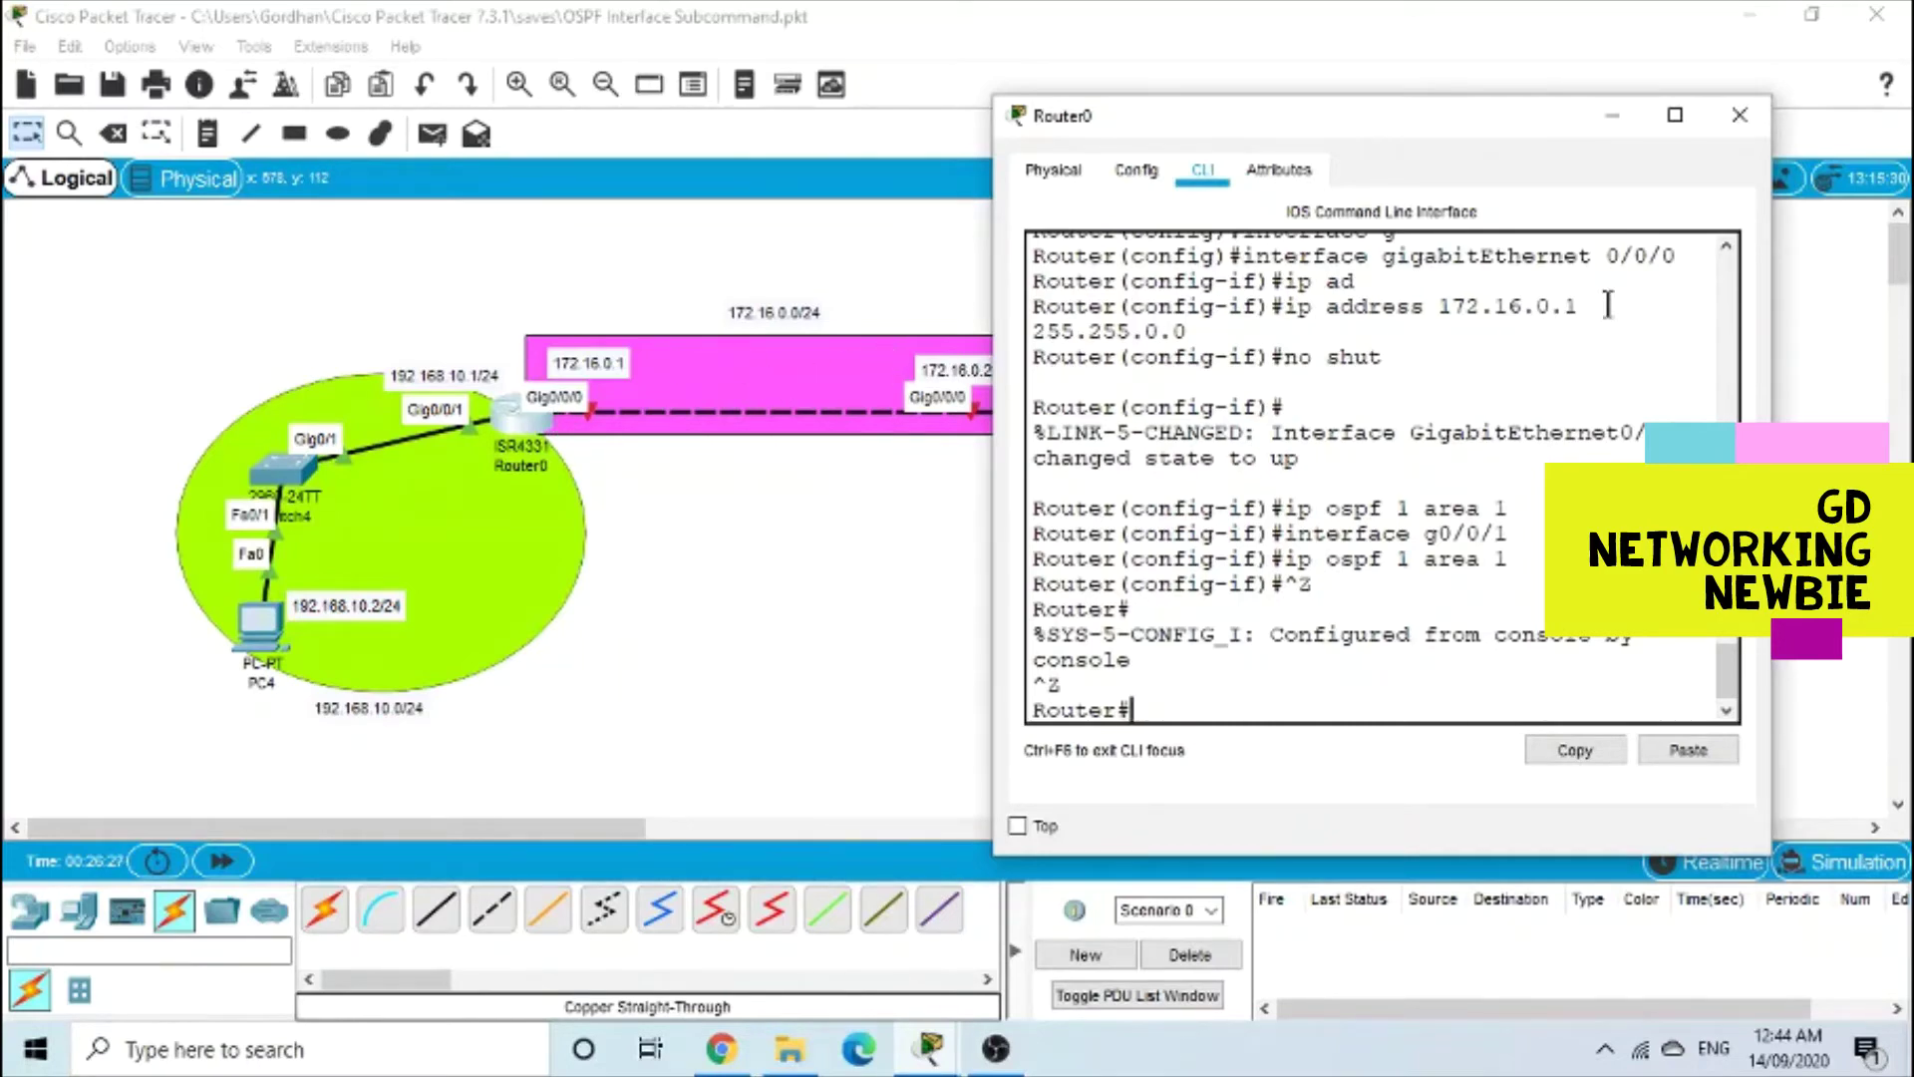
left_click(1609, 117)
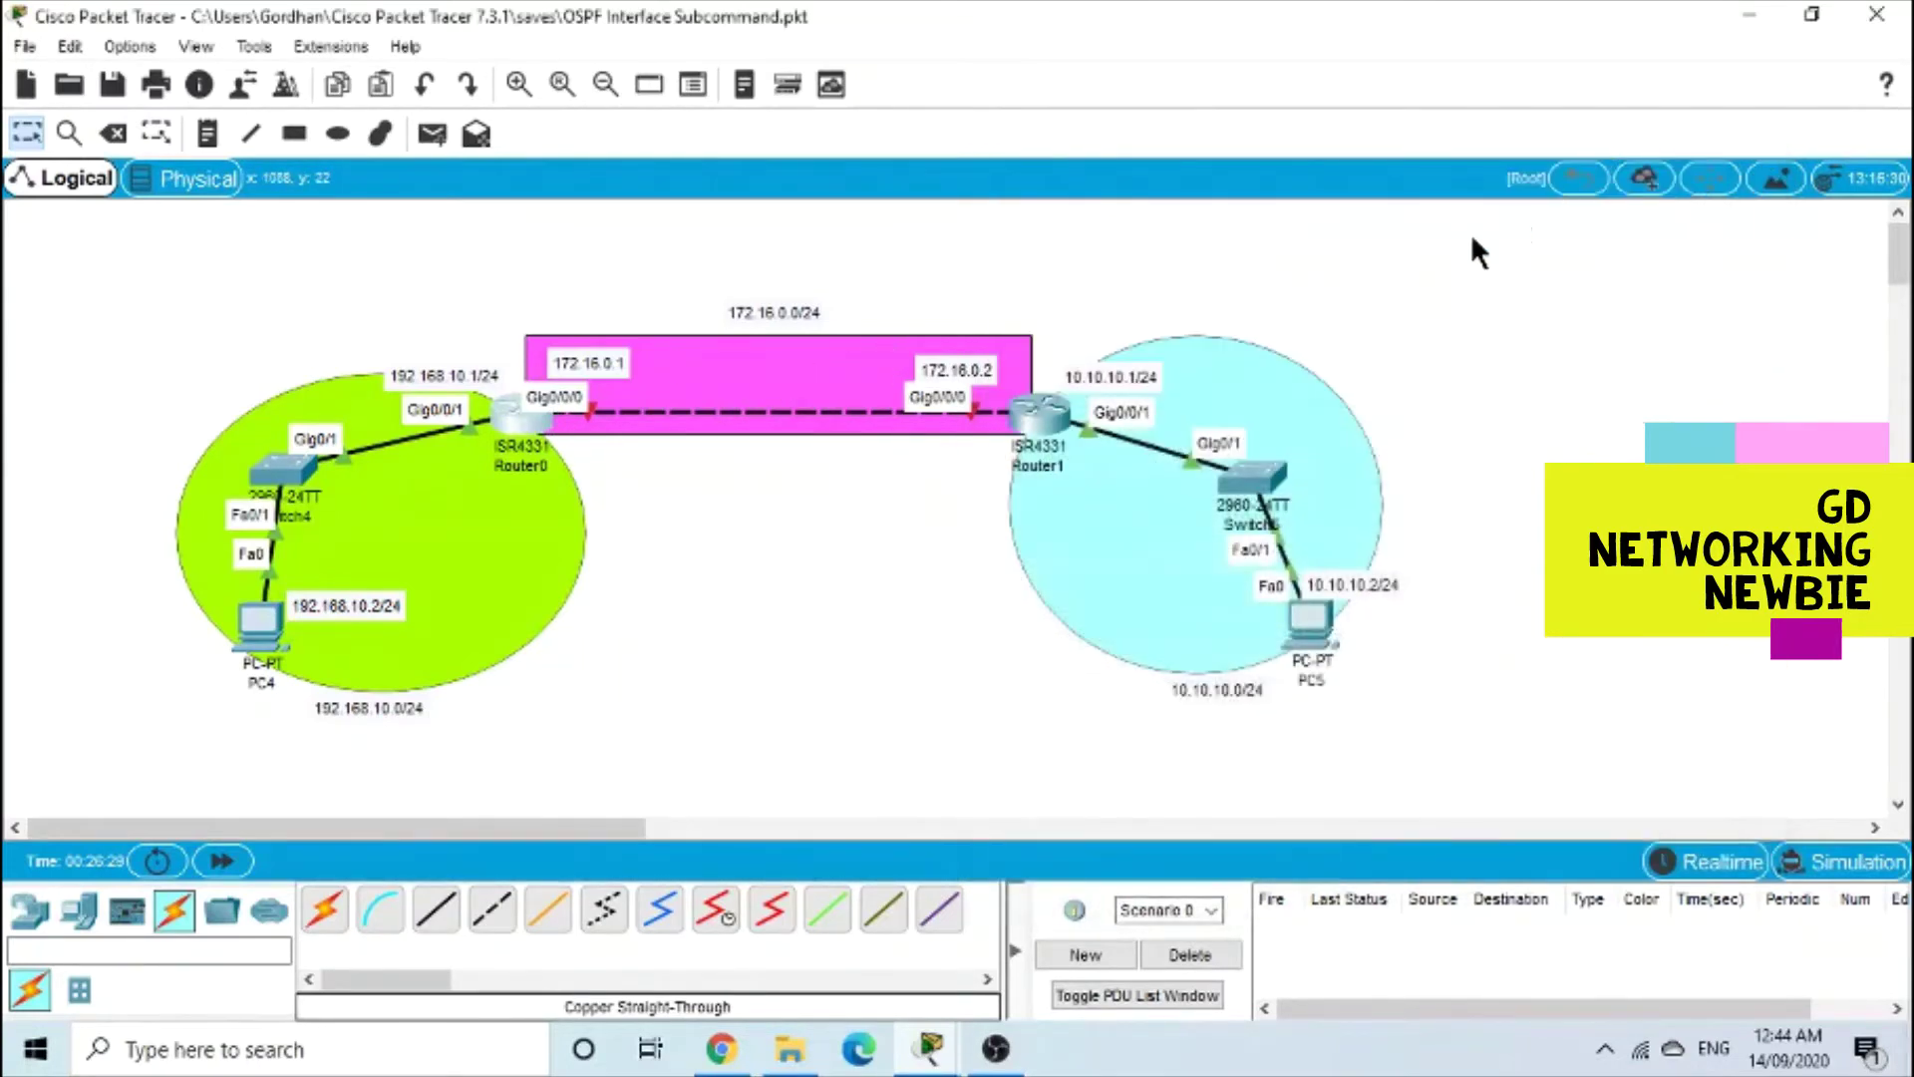
Open Router1's command line and enter global configuration mode from privileged EXEC
left_click(1037, 419)
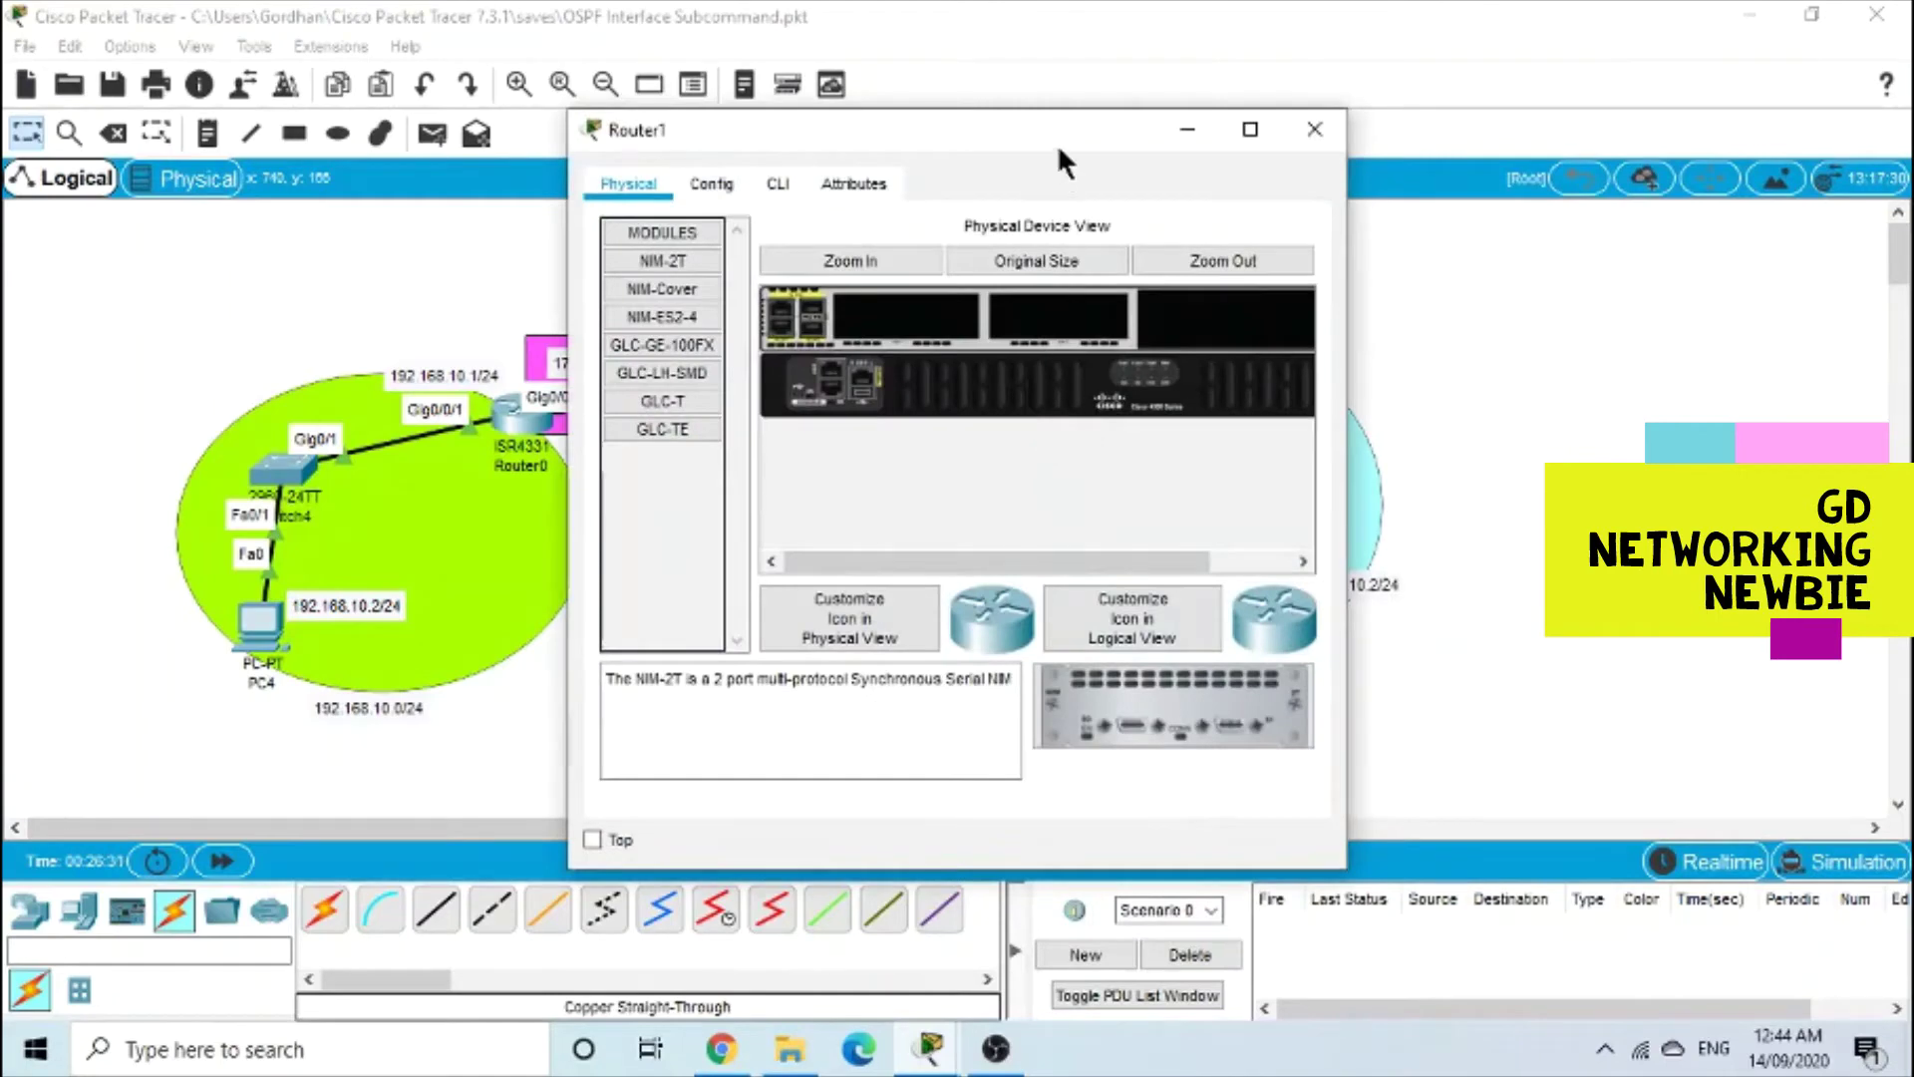
left_click_drag(1058, 148, 1574, 120)
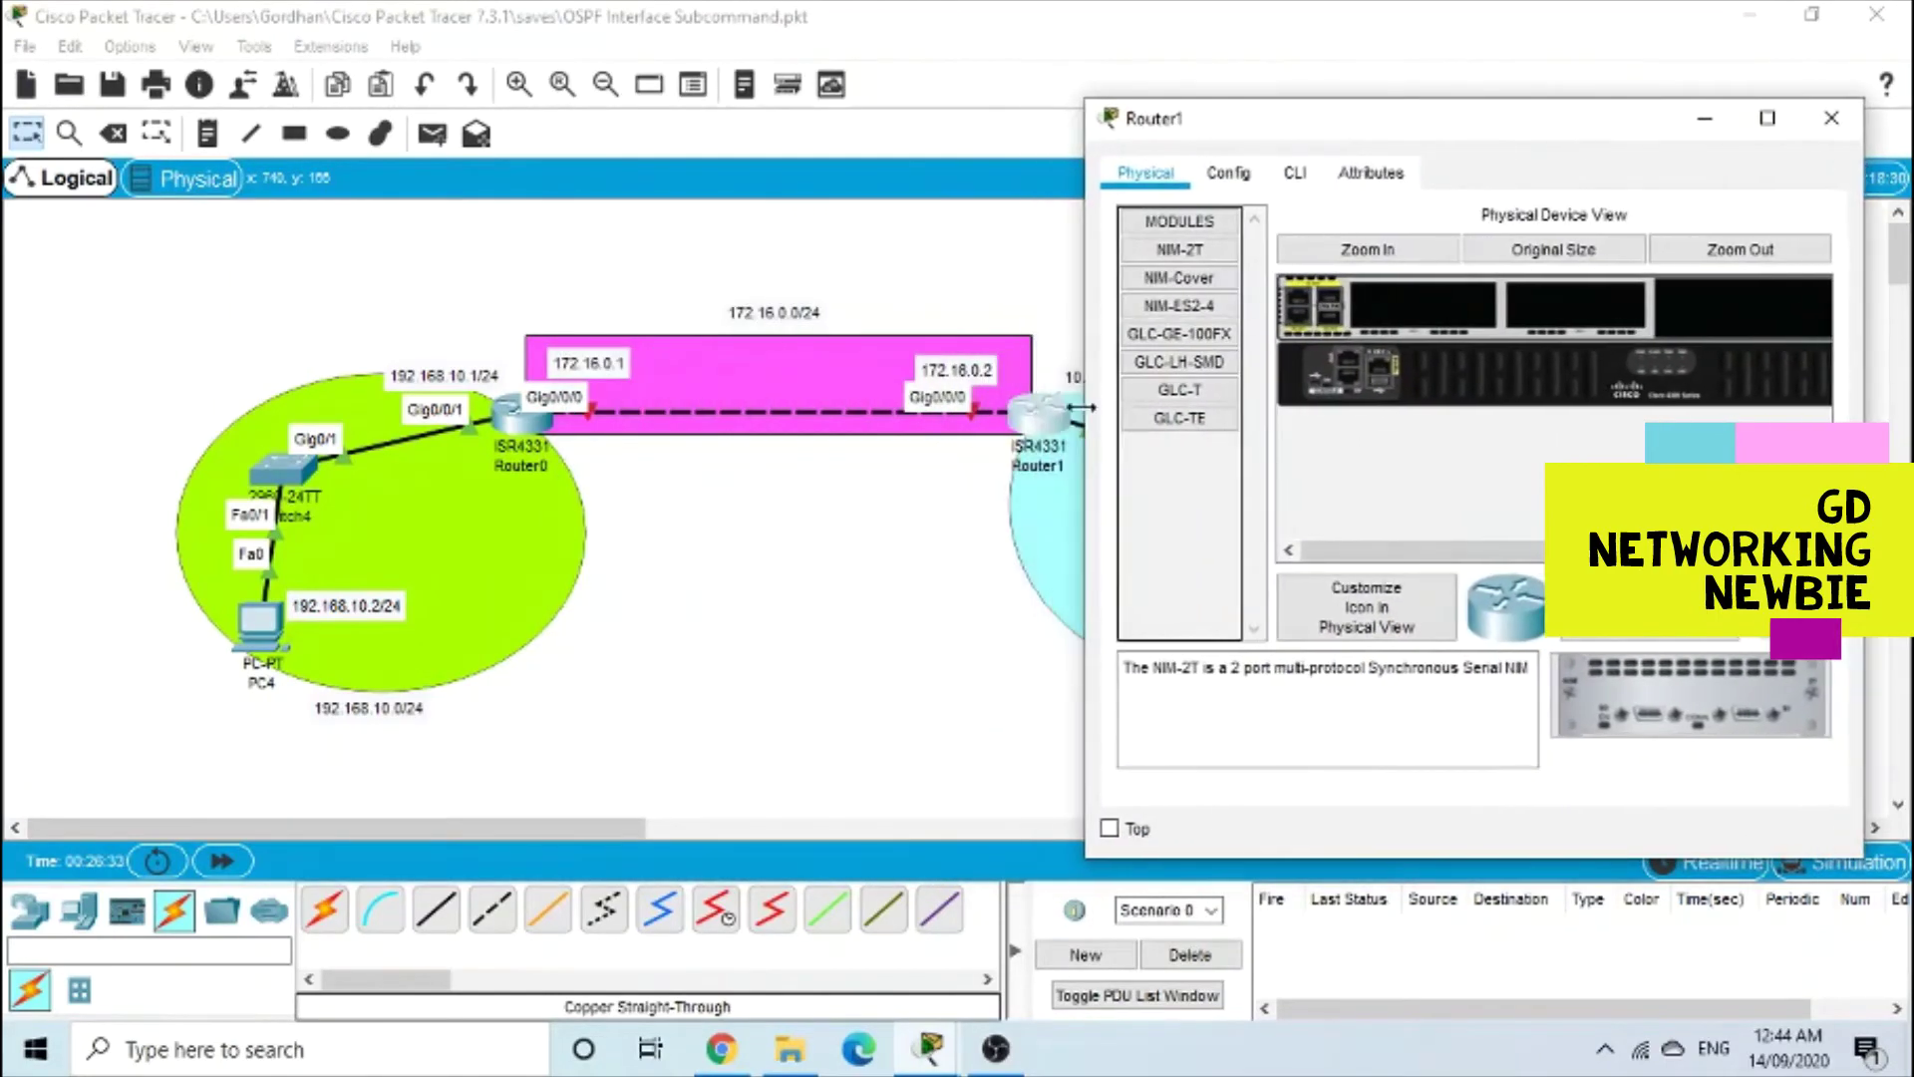
left_click(1296, 175)
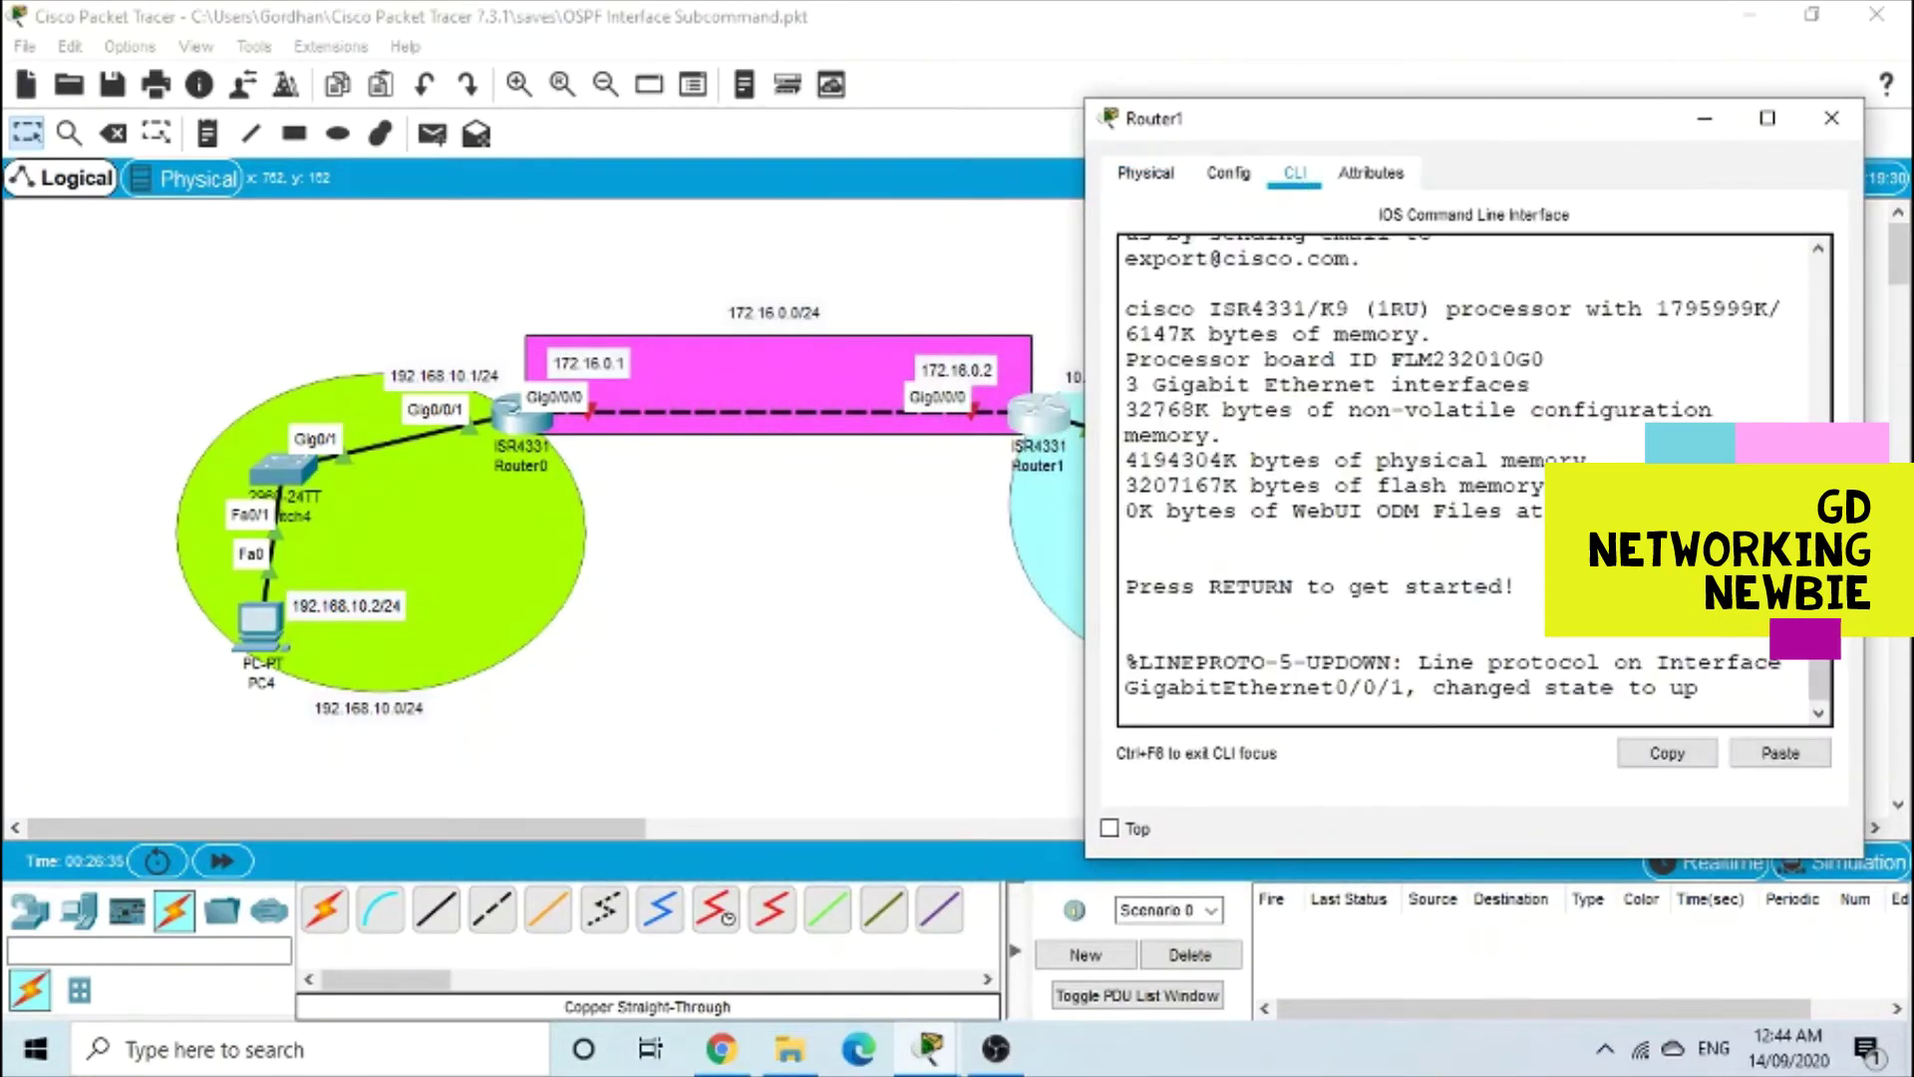
key("Return")
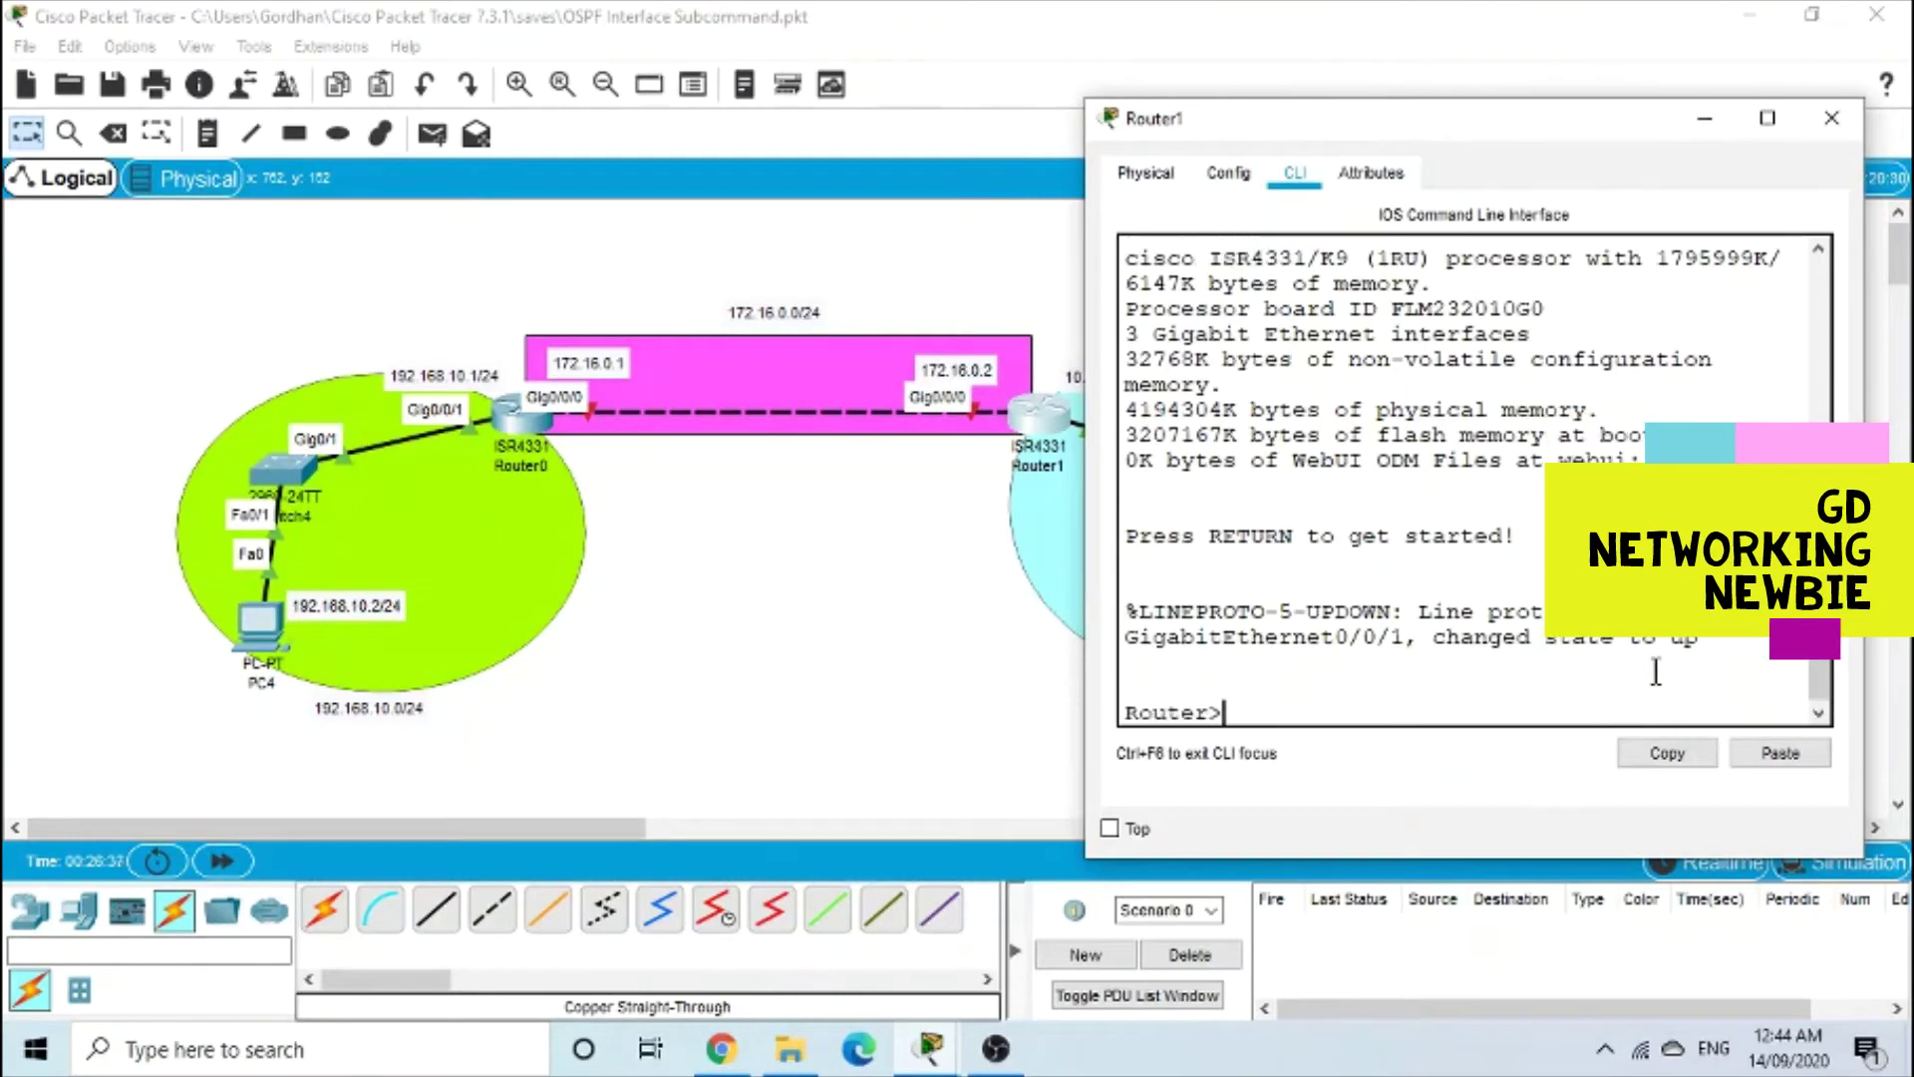
type("en")
key("Return")
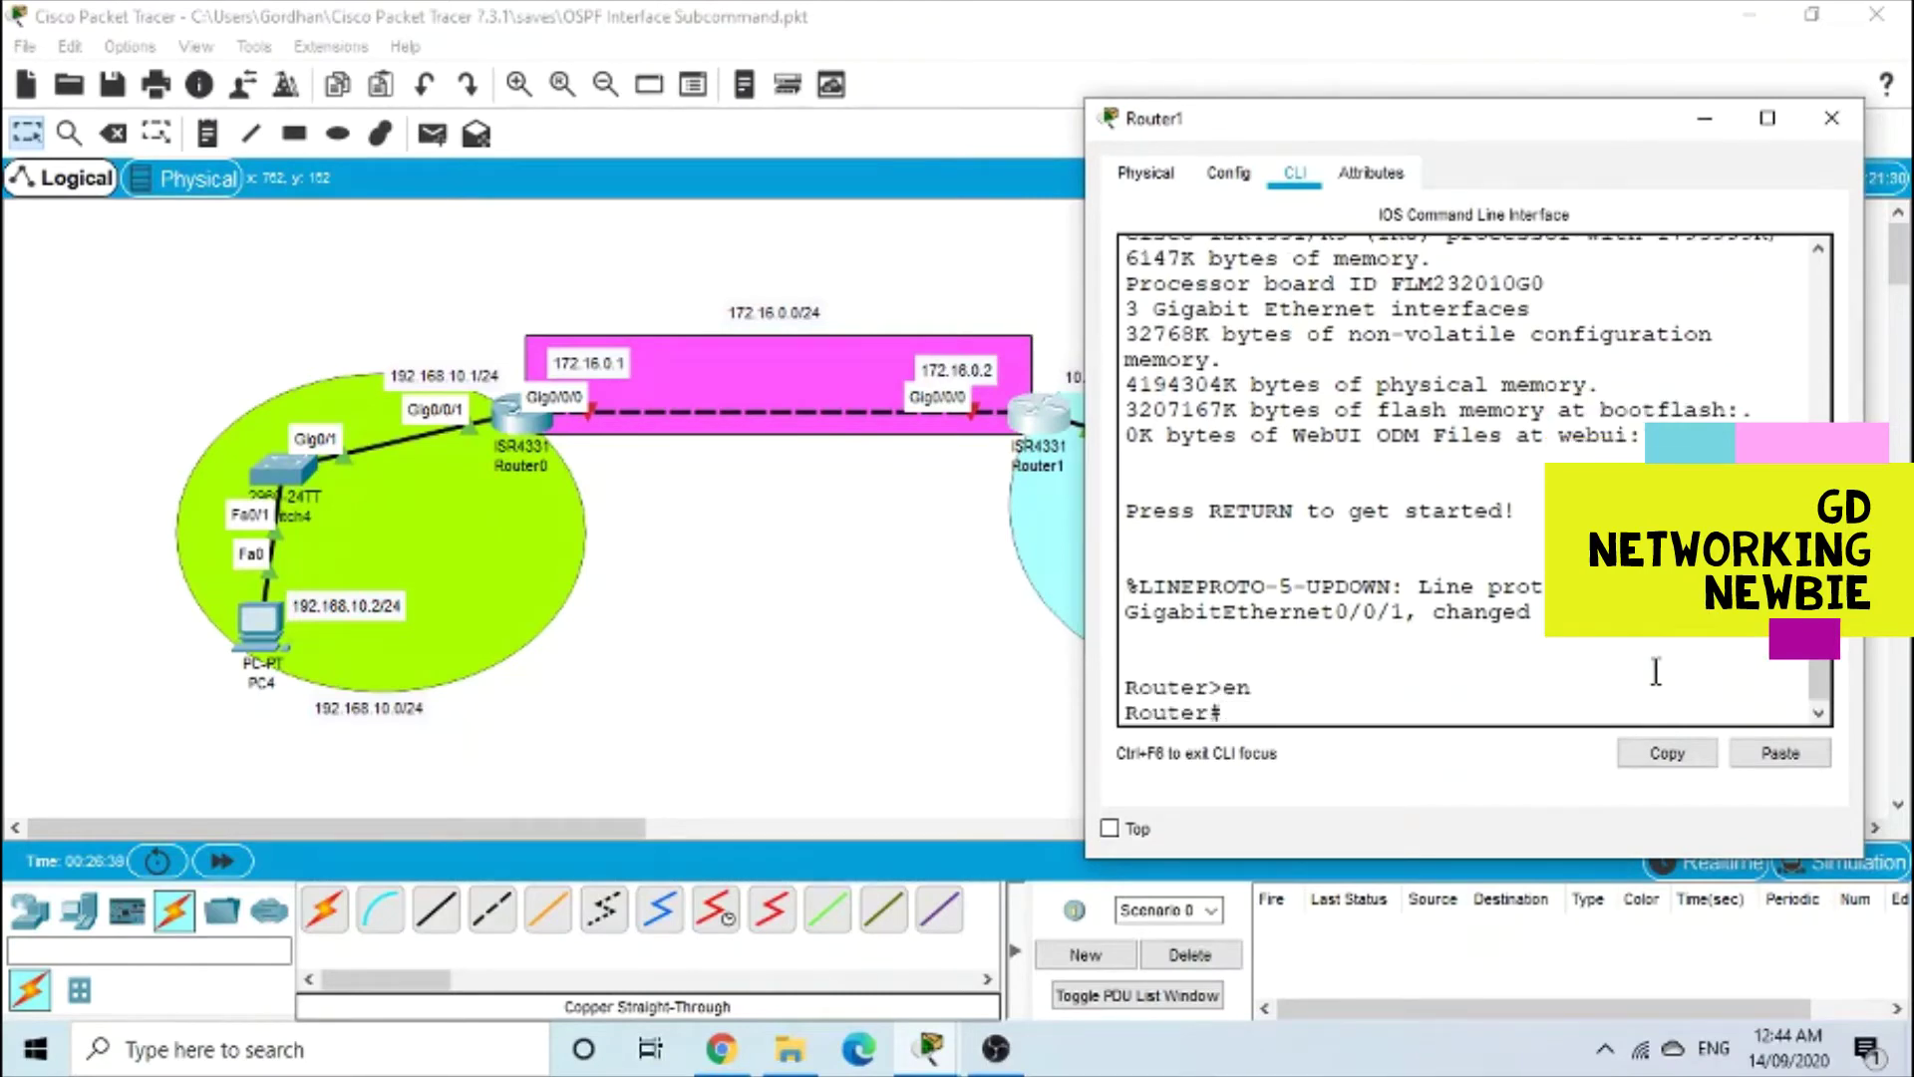
type("config t")
key("Return")
Enter interface configuration for Router1's gigabitEthernet 0/0/0
type("inter")
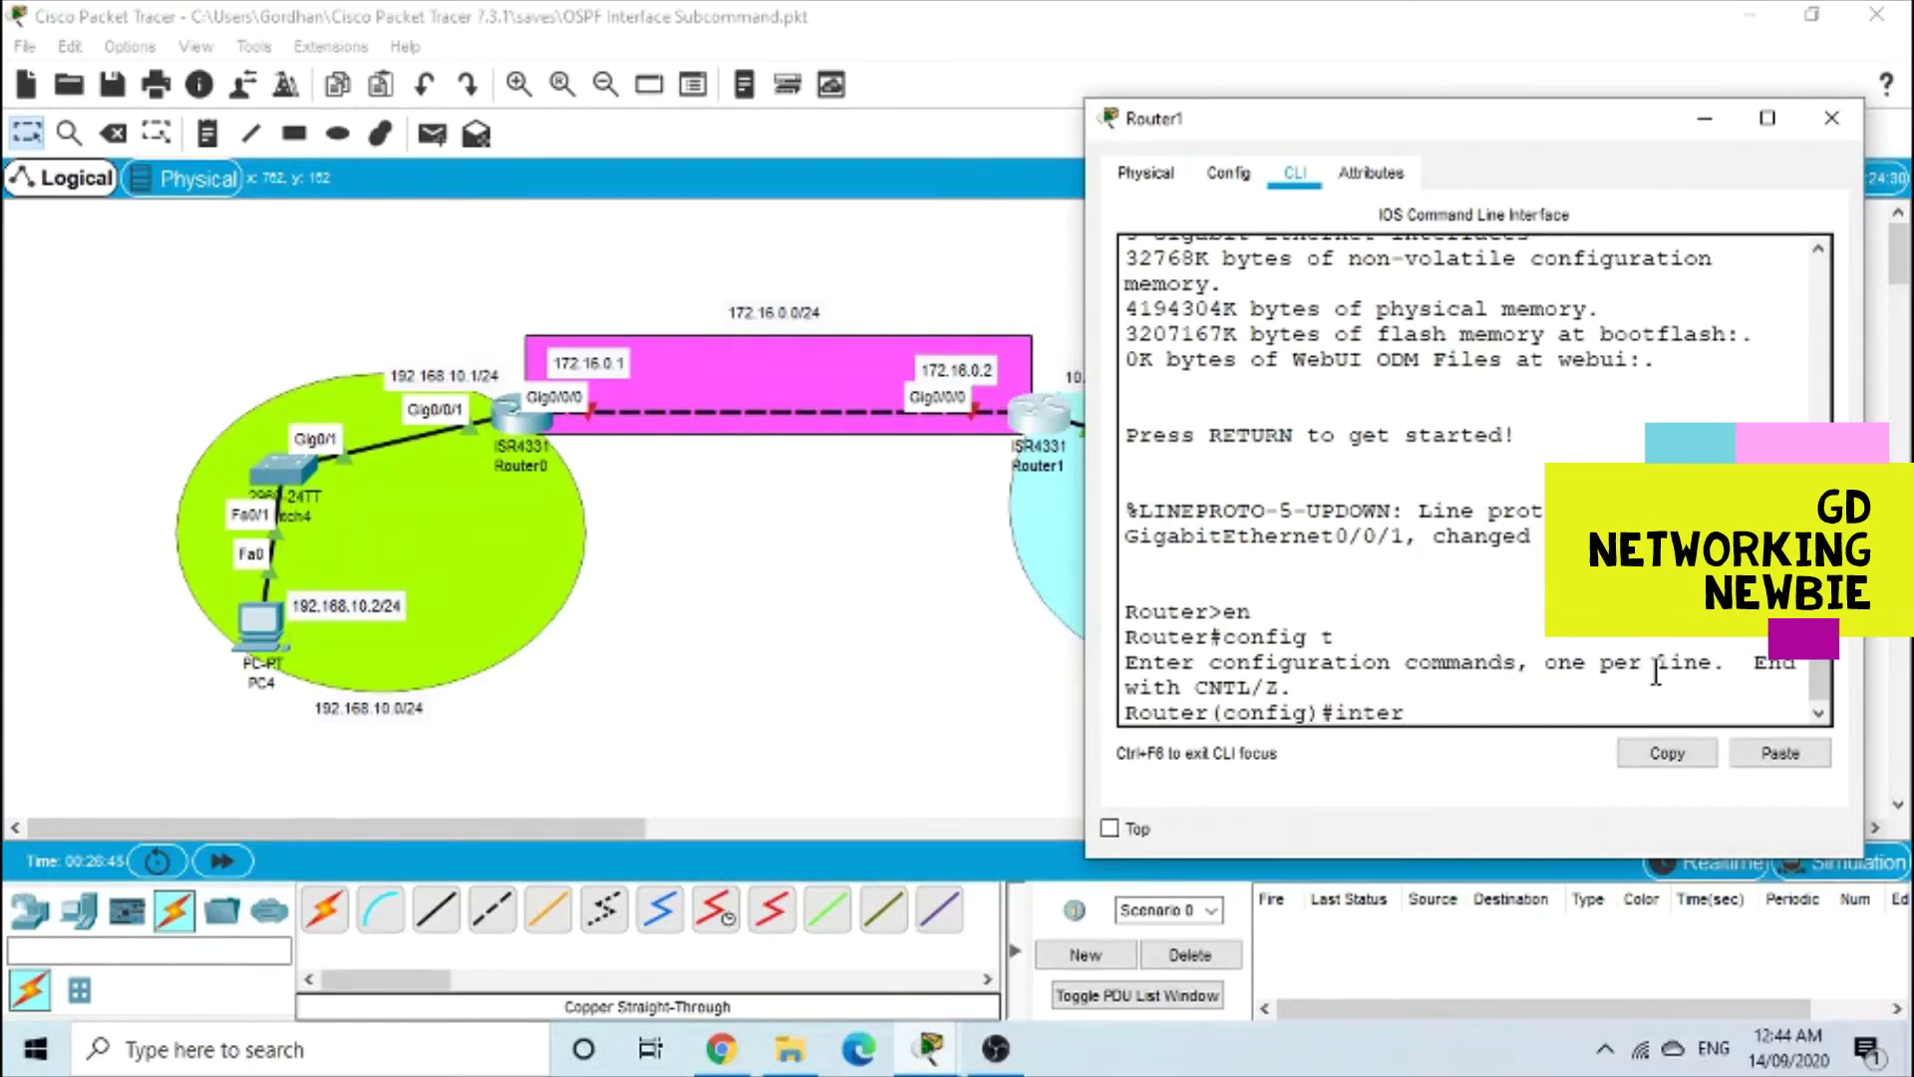
key("Tab")
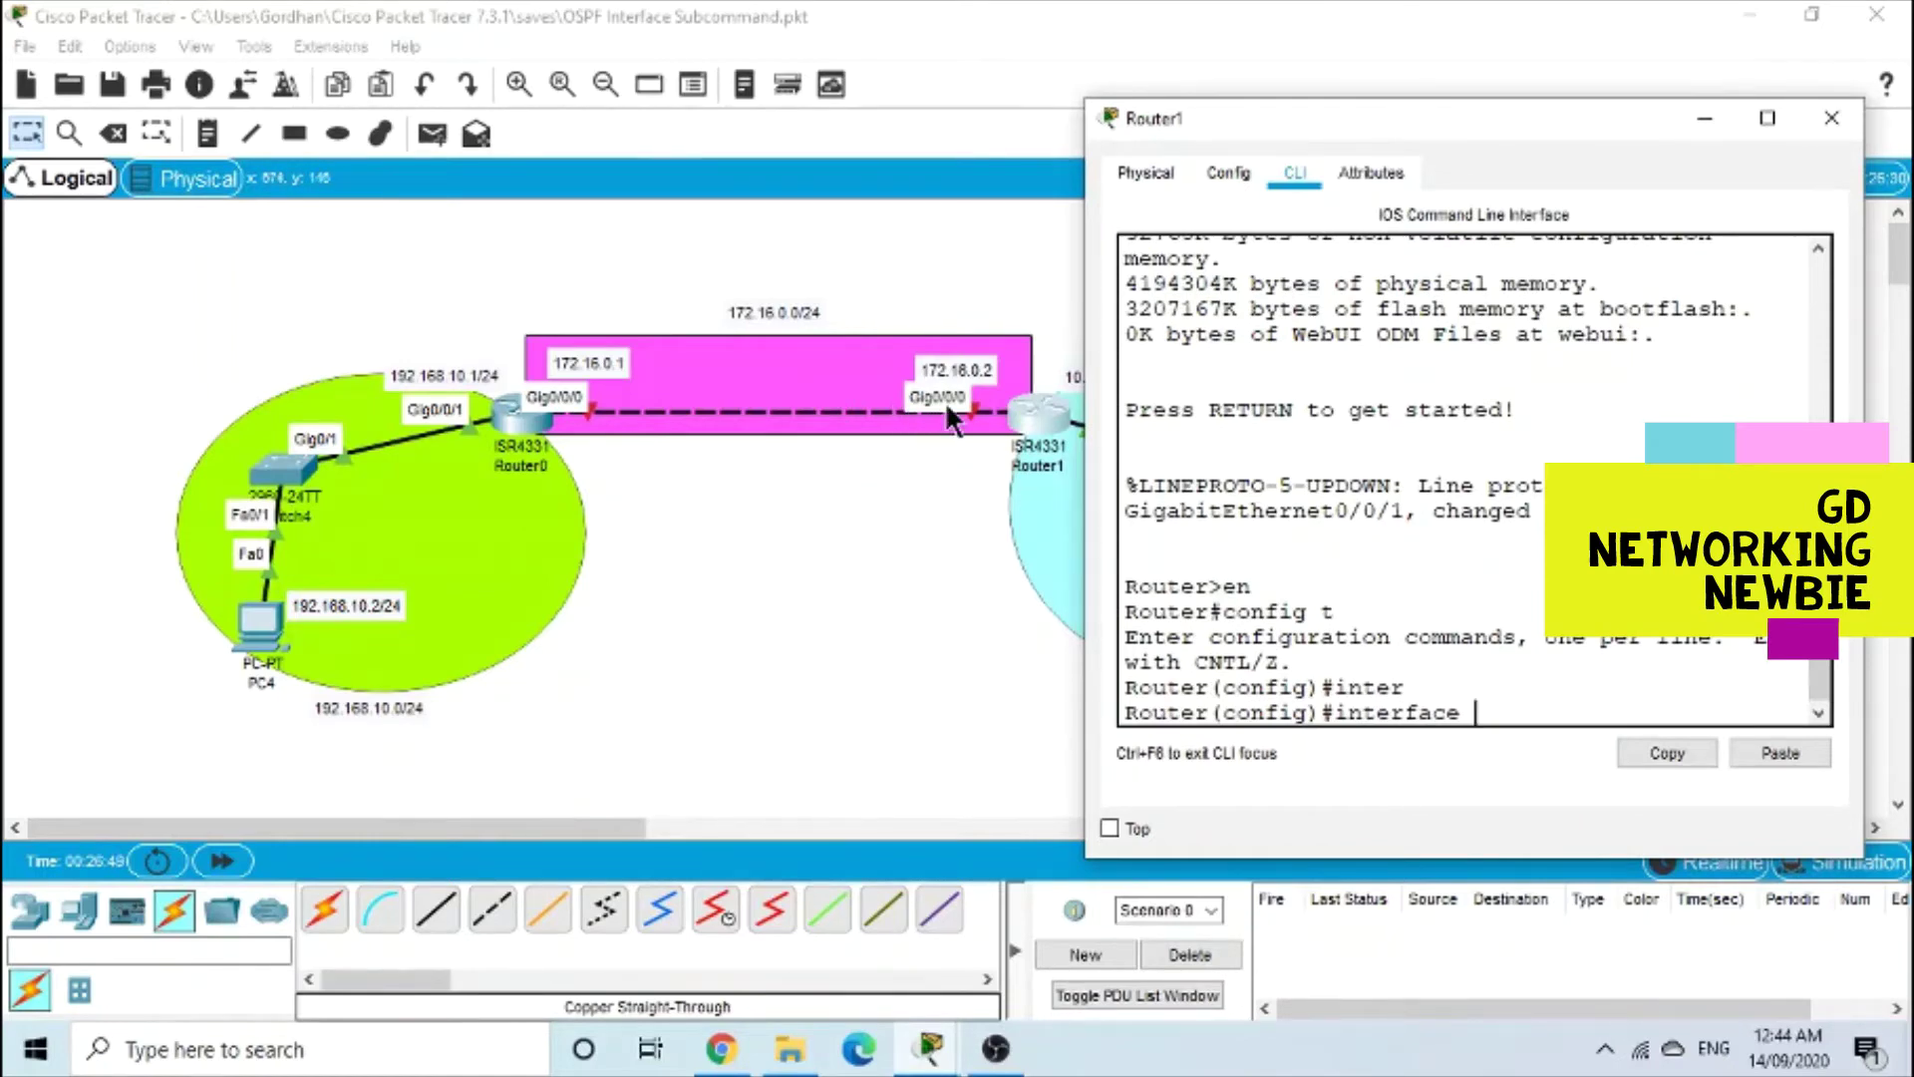
type("g")
key("Tab")
type("0")
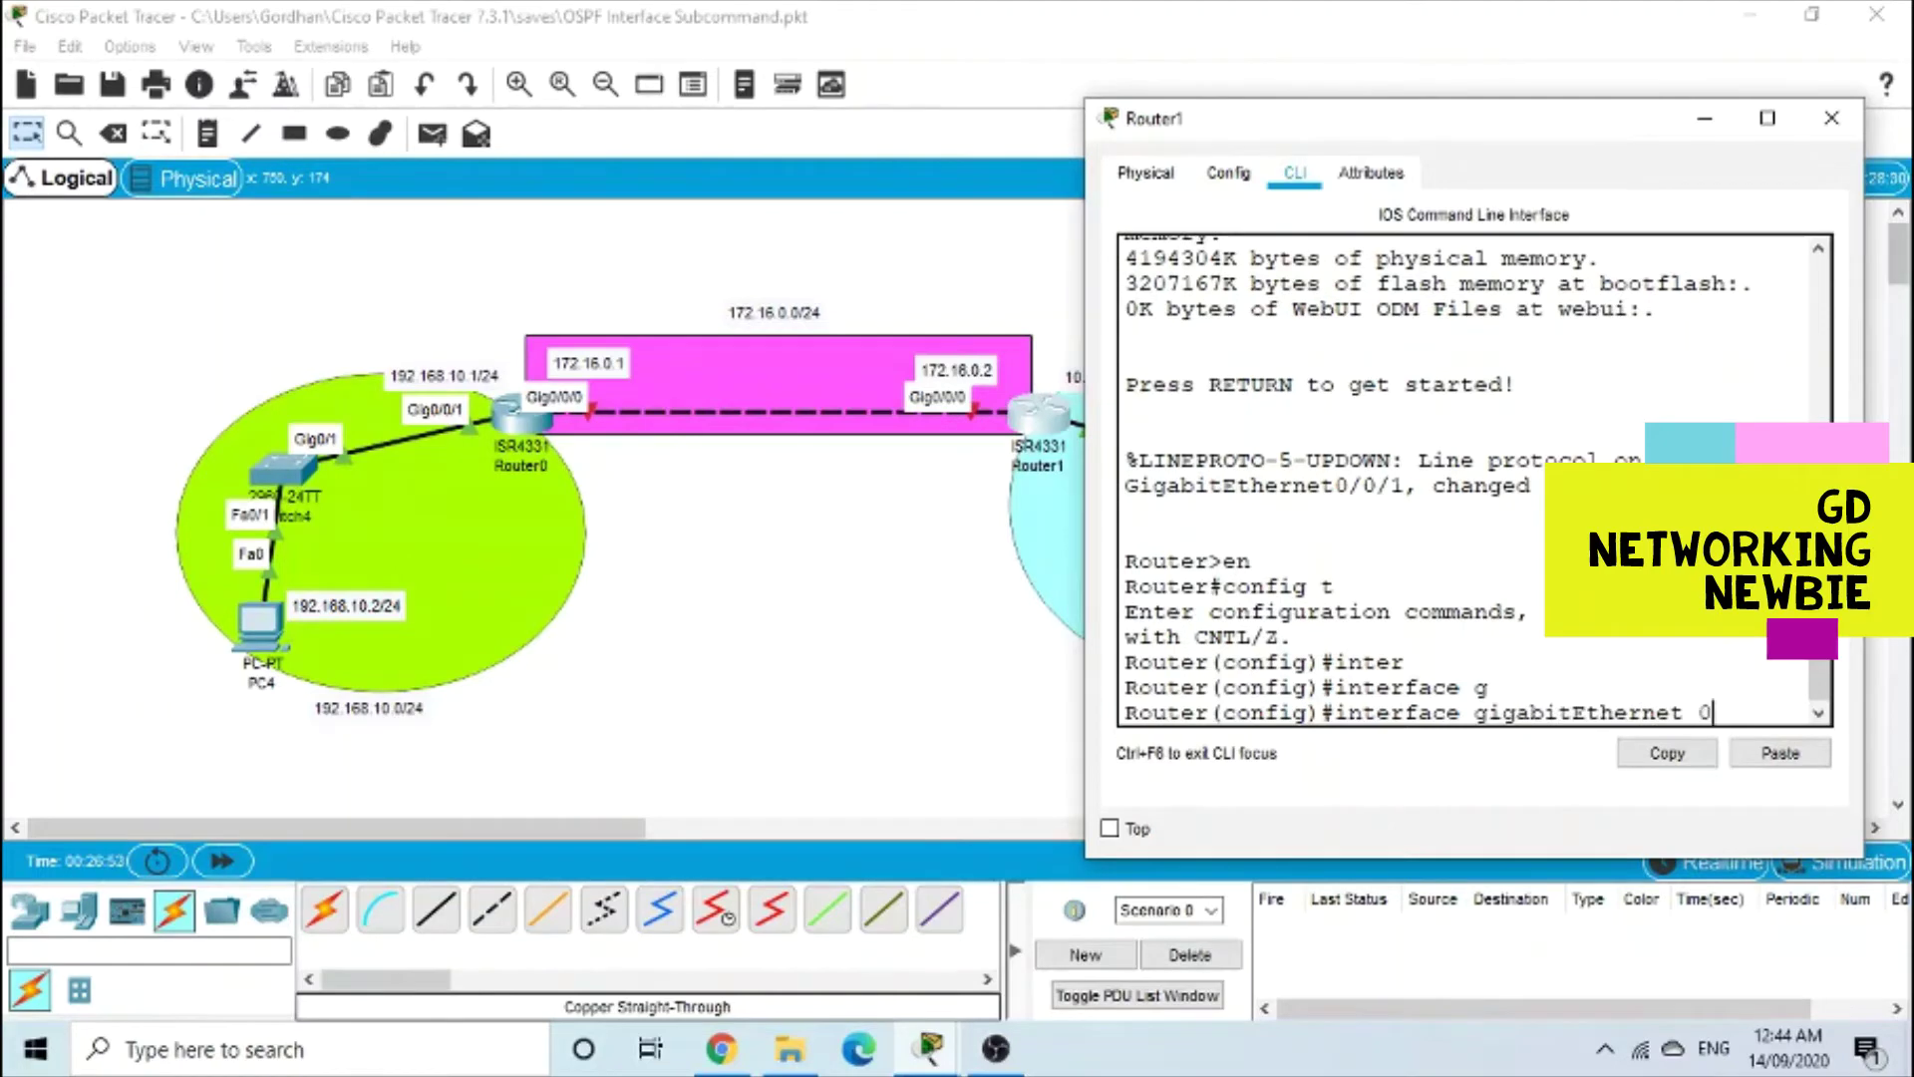
type("/0/0")
key("Return")
Assign IP address 172.16.0.2 with mask 255.255.0.0 to Router1's gigabitEthernet 0/0/0 interface
type("ip")
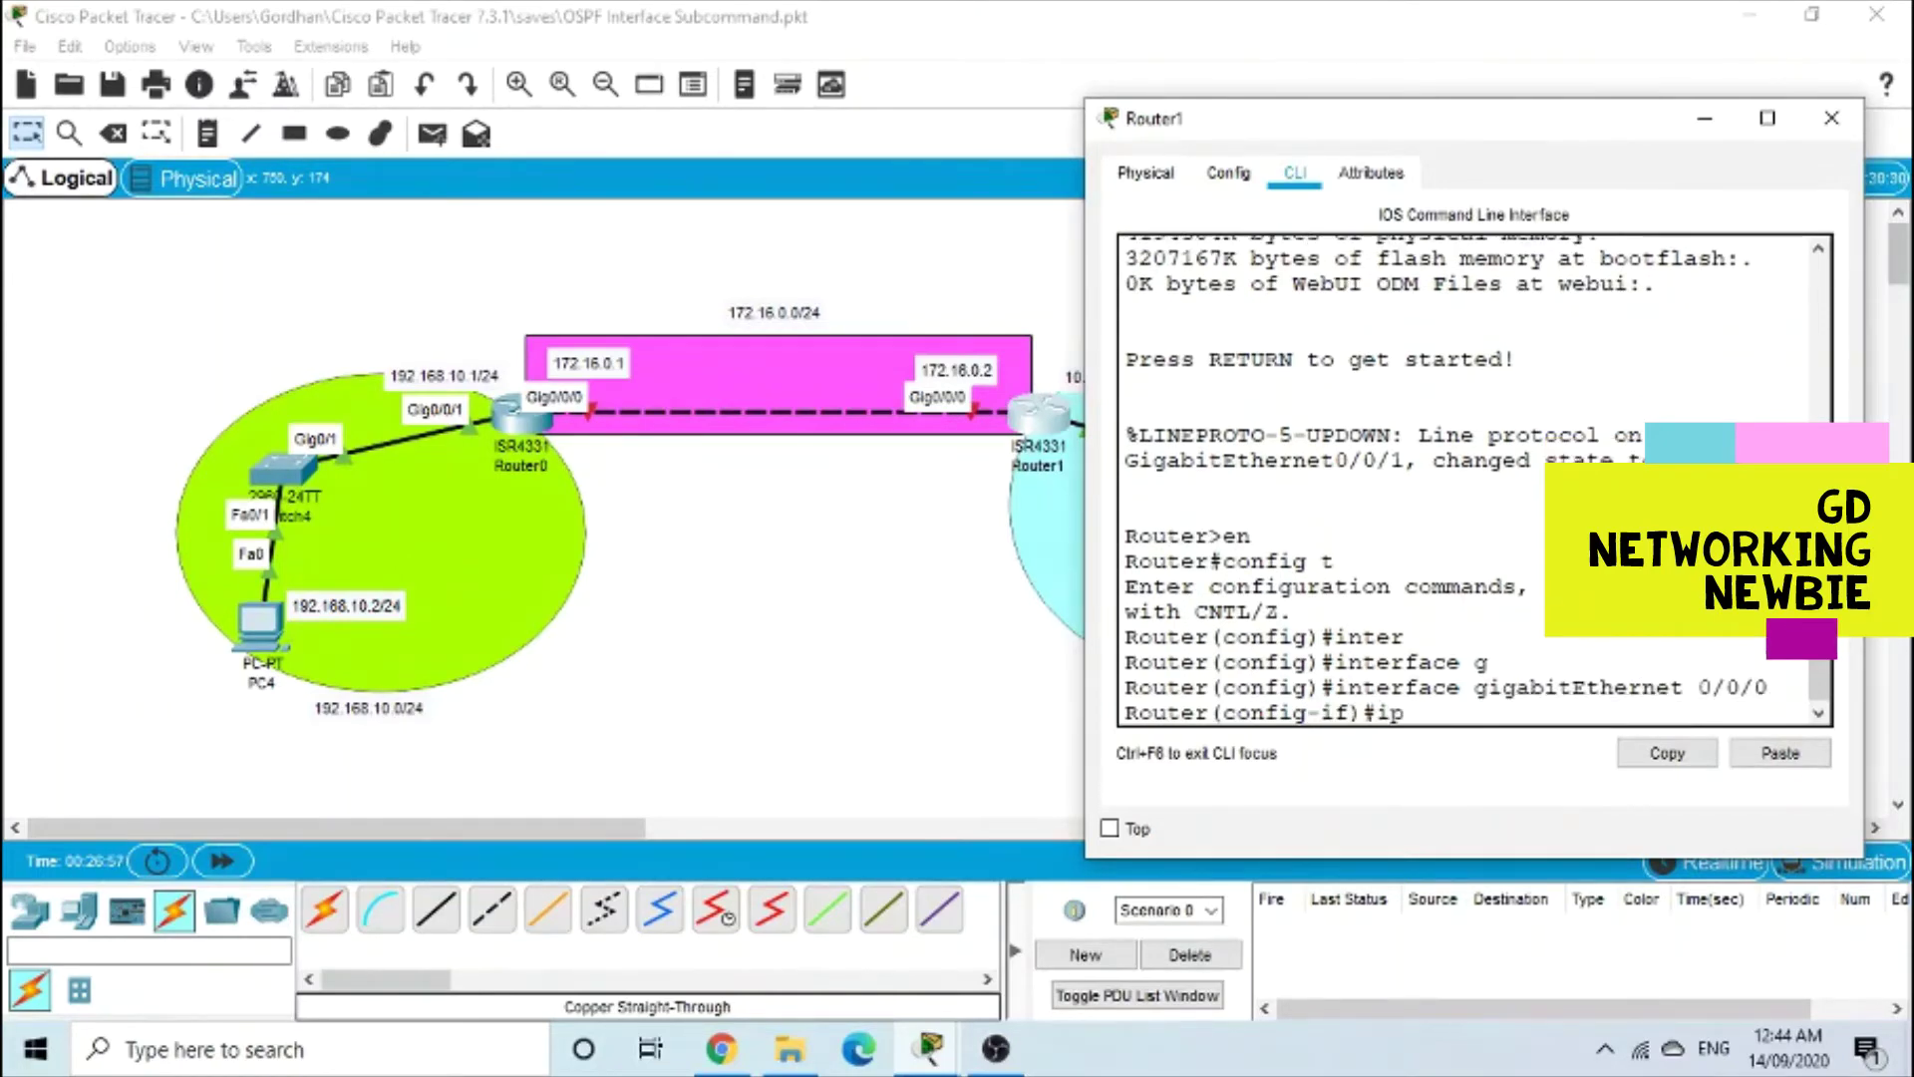
type(" ad")
key("Tab")
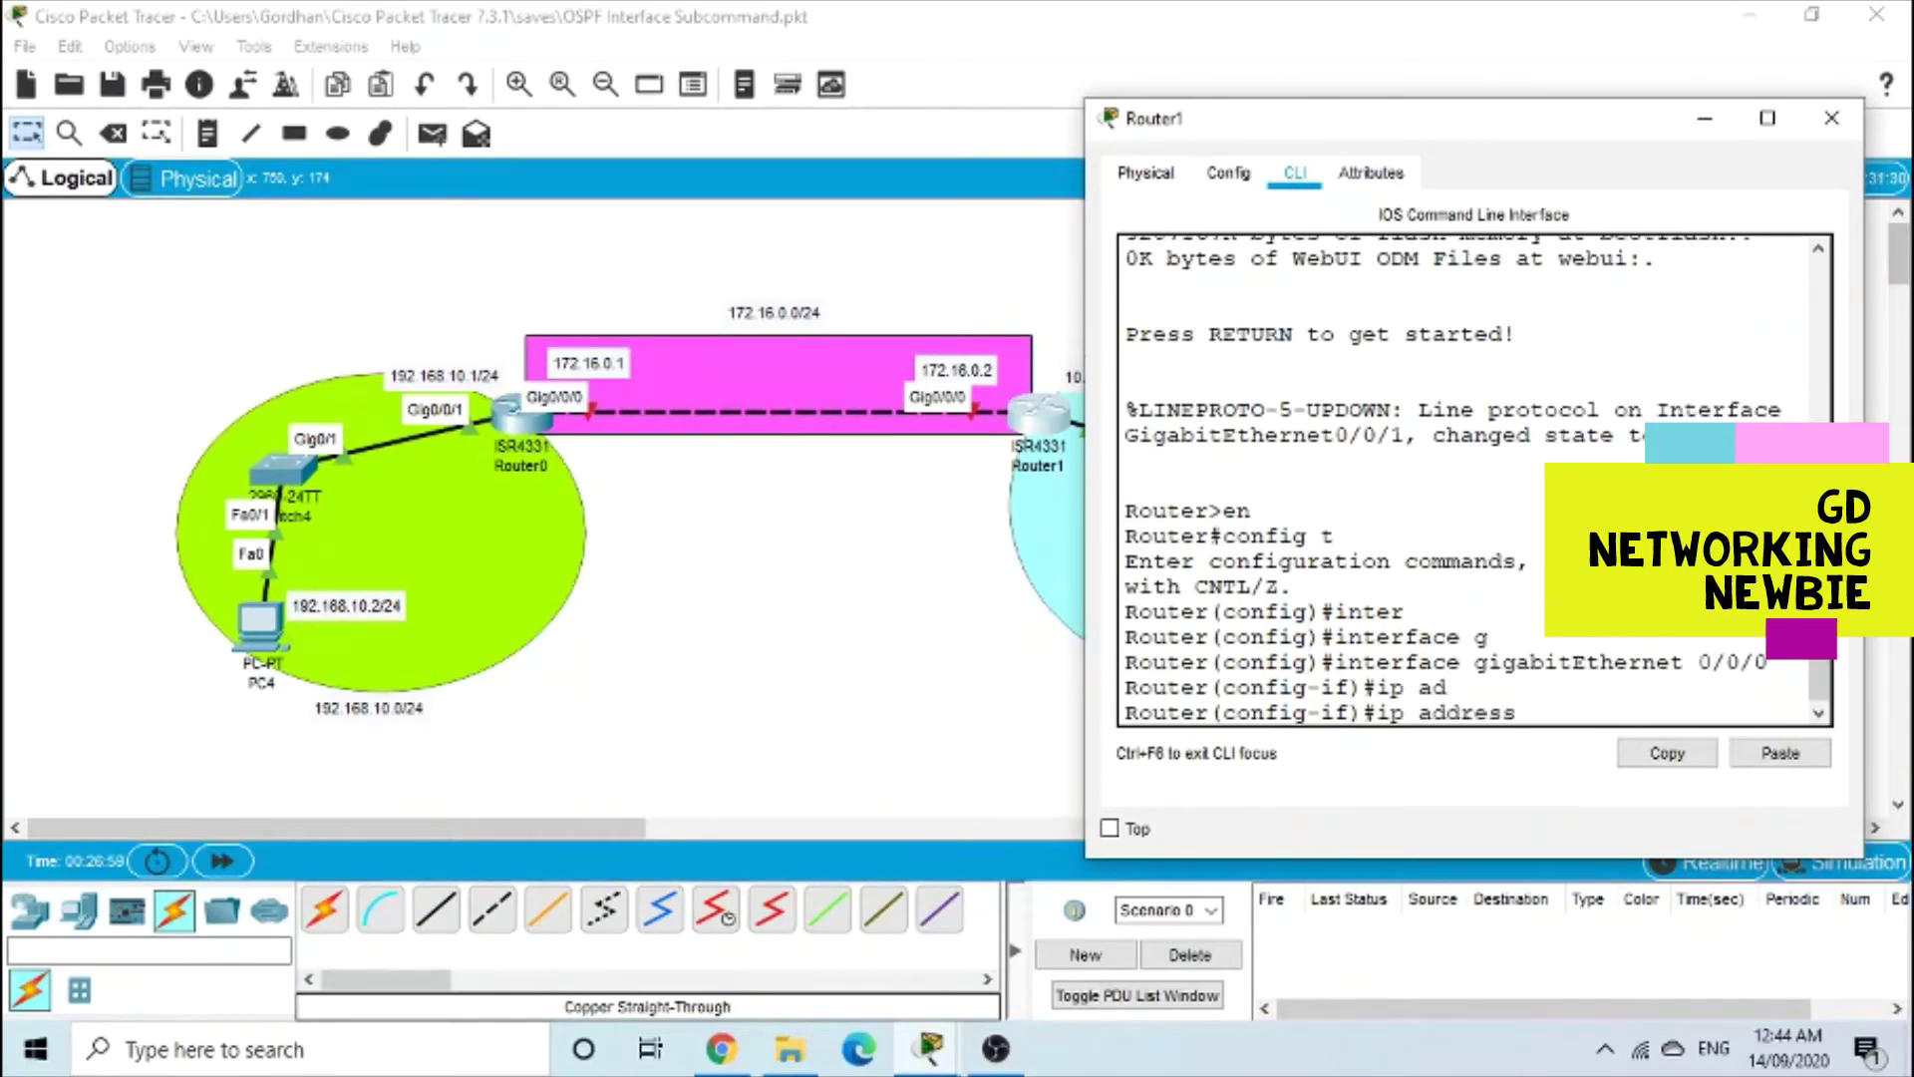
type("172.16.0.2 255.255.0.0")
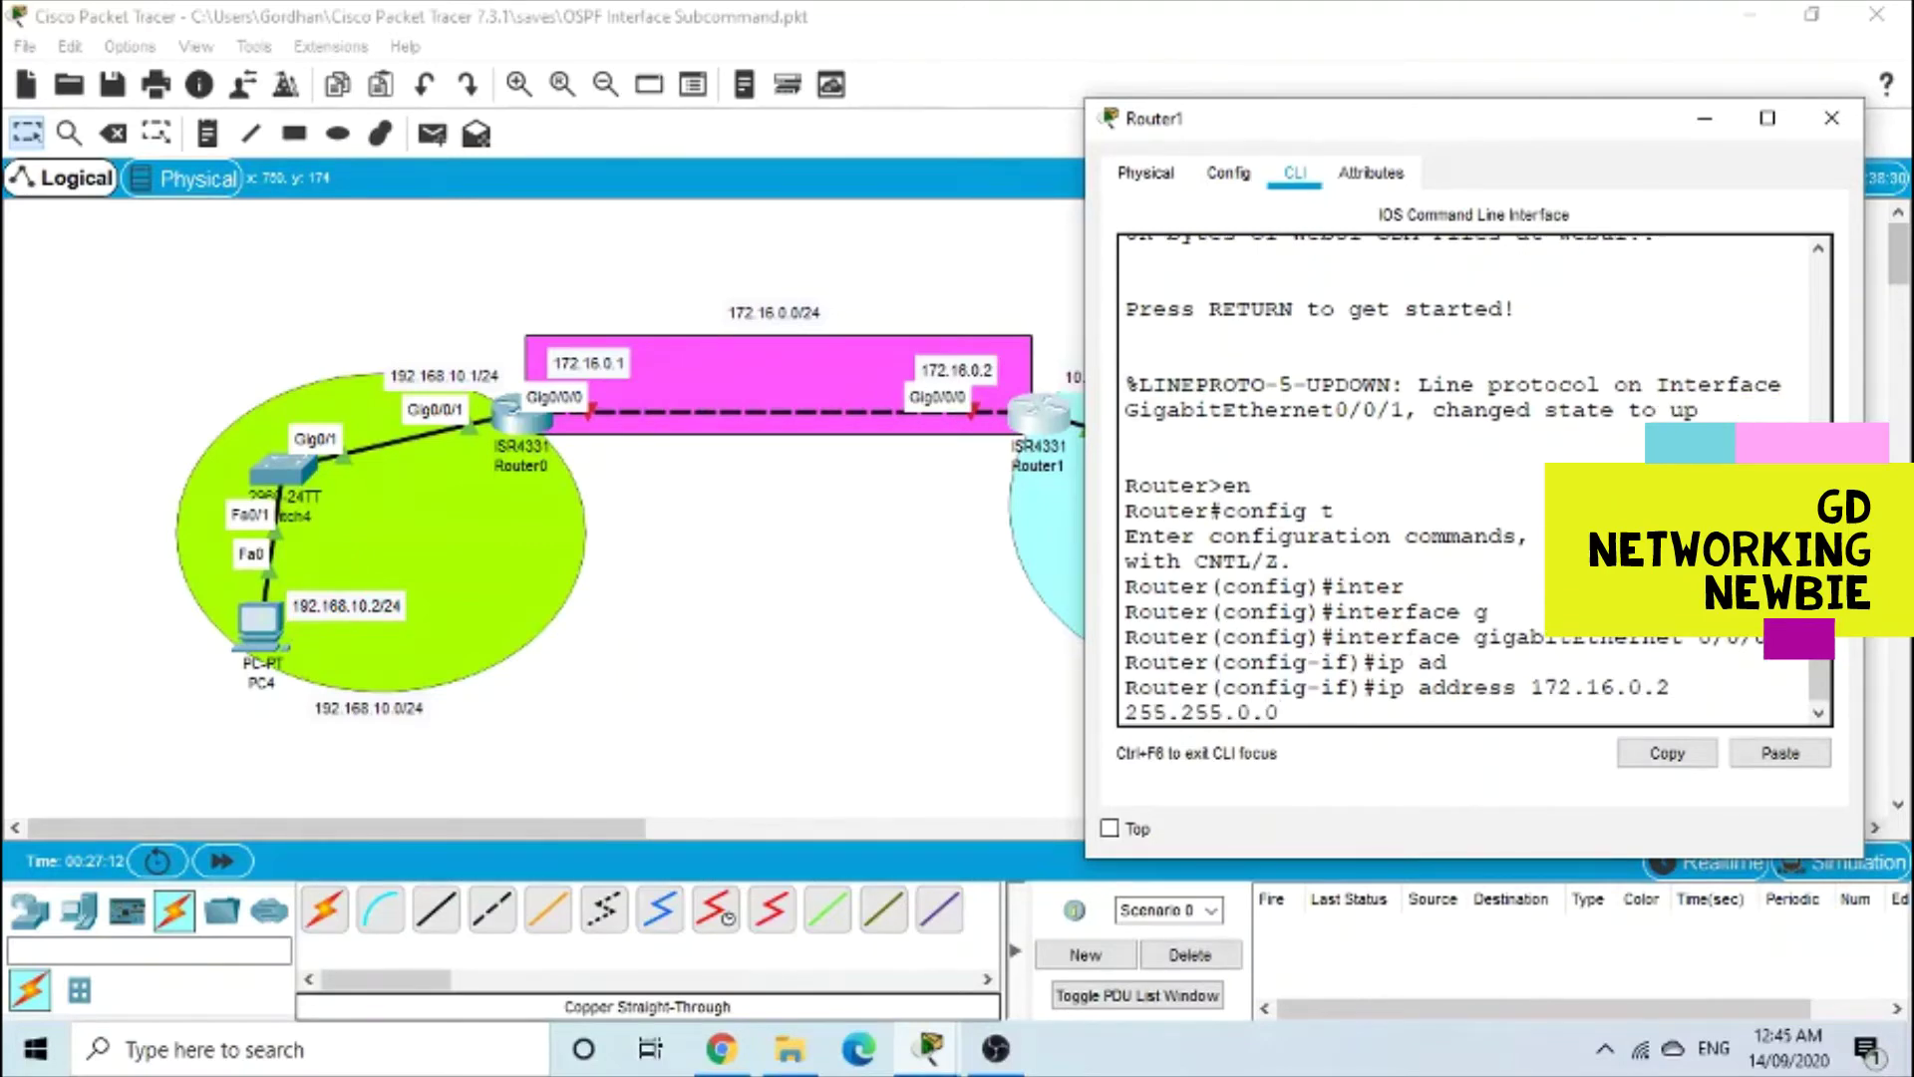
key("Return")
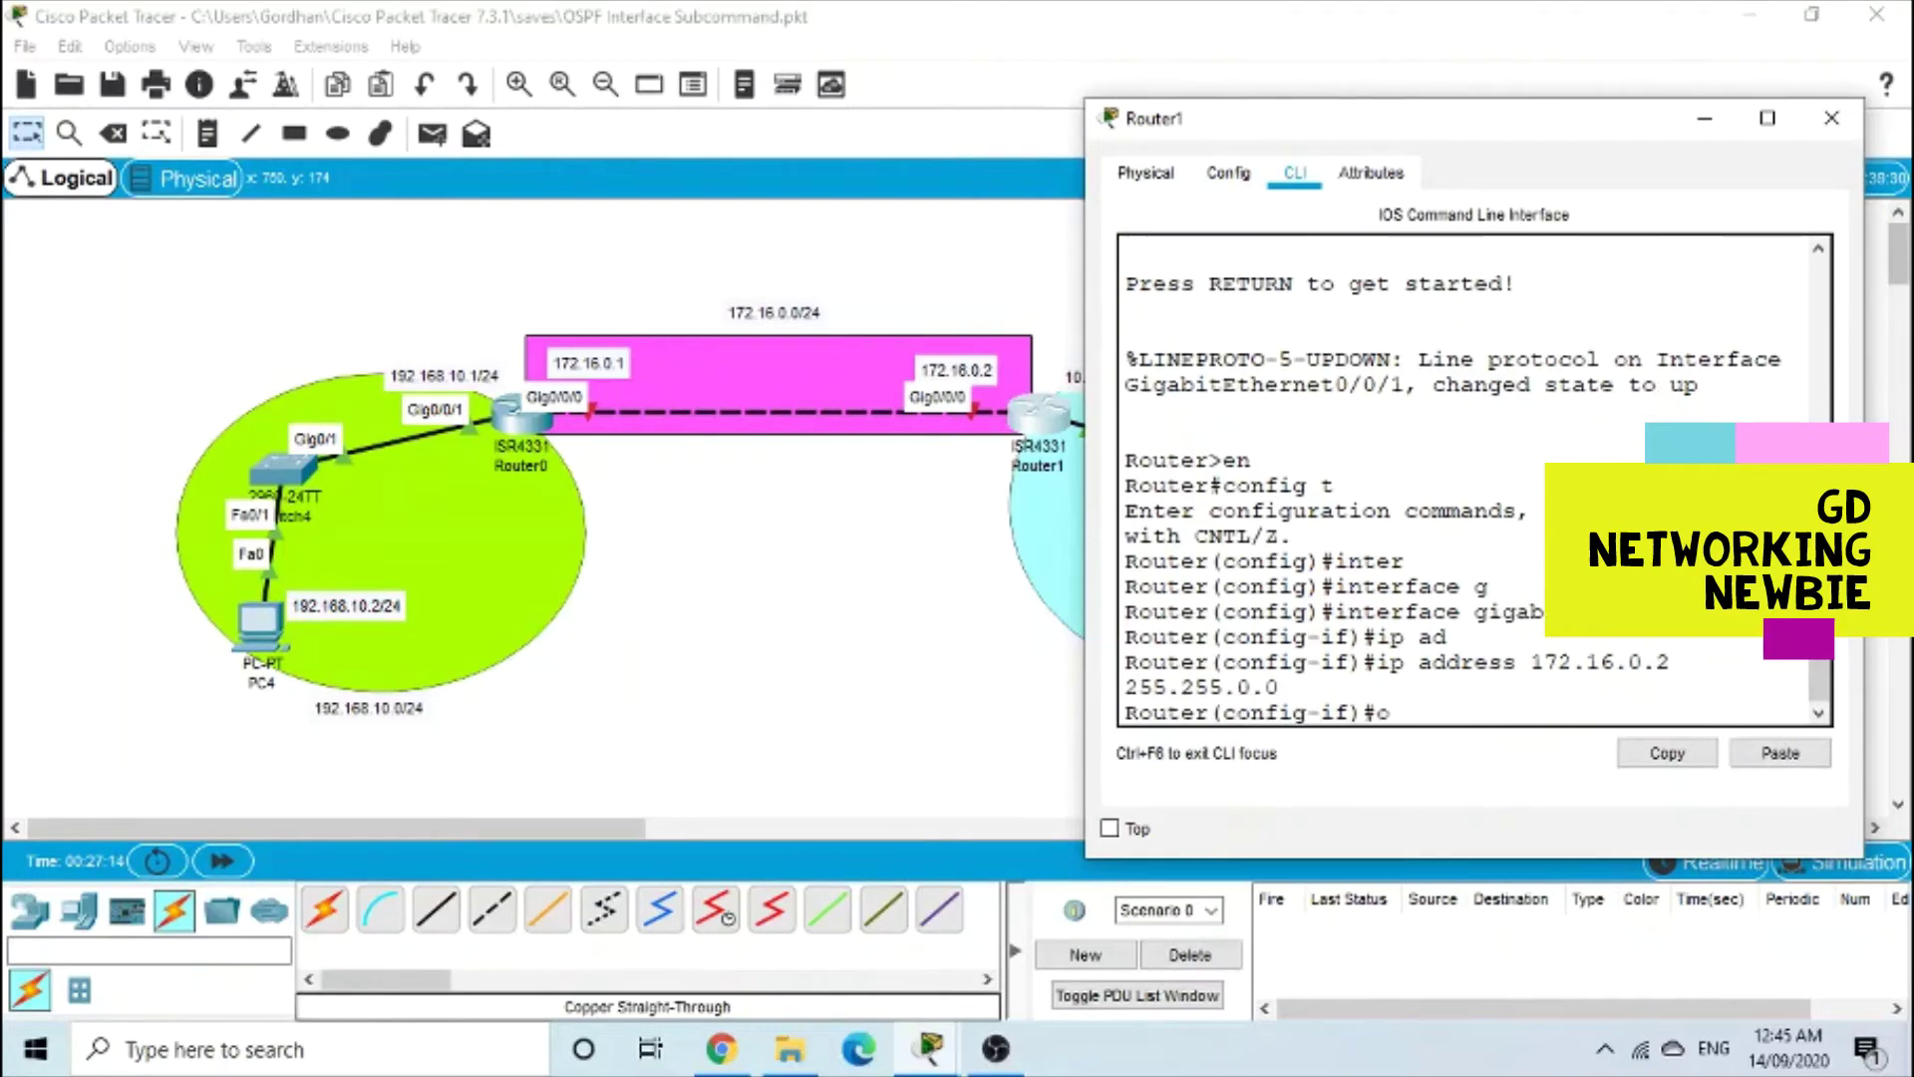
Bring up Router1's gigabitEthernet 0/0/0 with no shut and enable OSPF process 1 in area 1 on it
type("no shut")
key("Return")
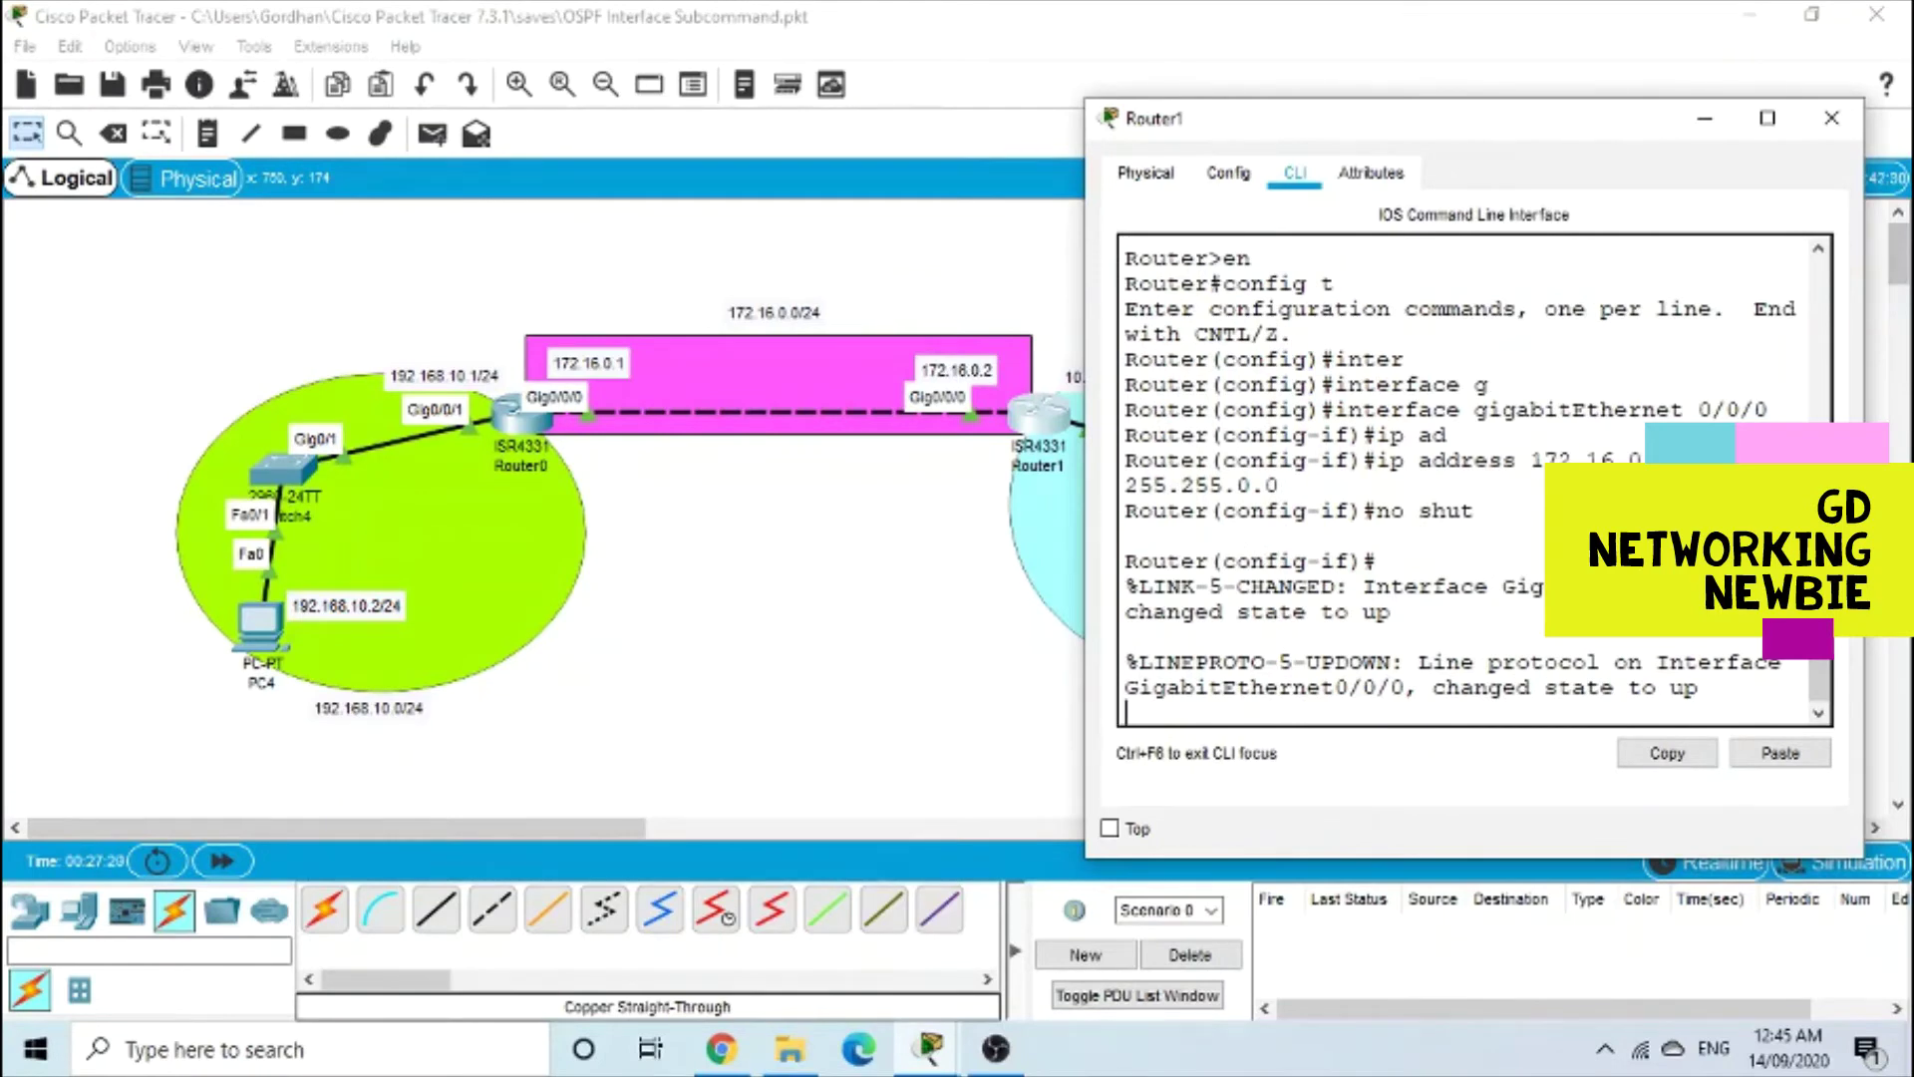
key("Return")
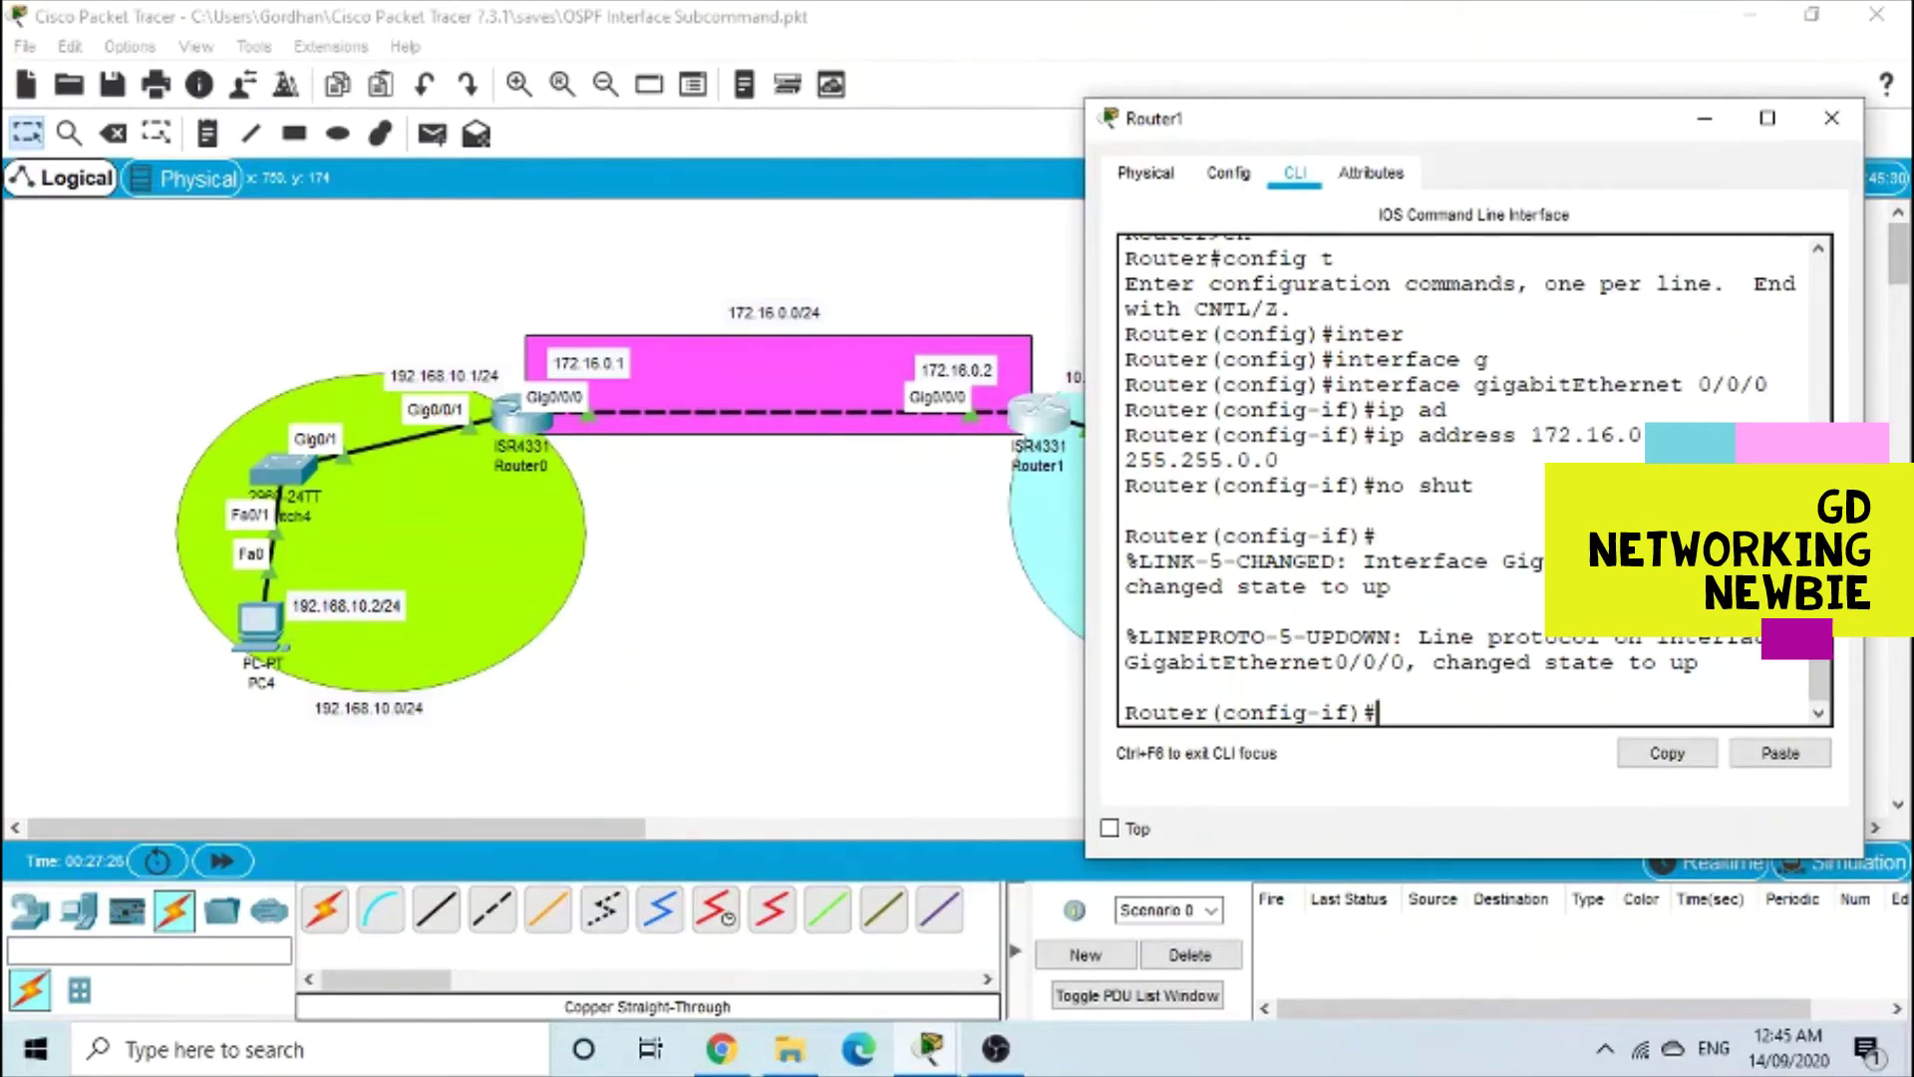
type("ip ospf 1 area 1")
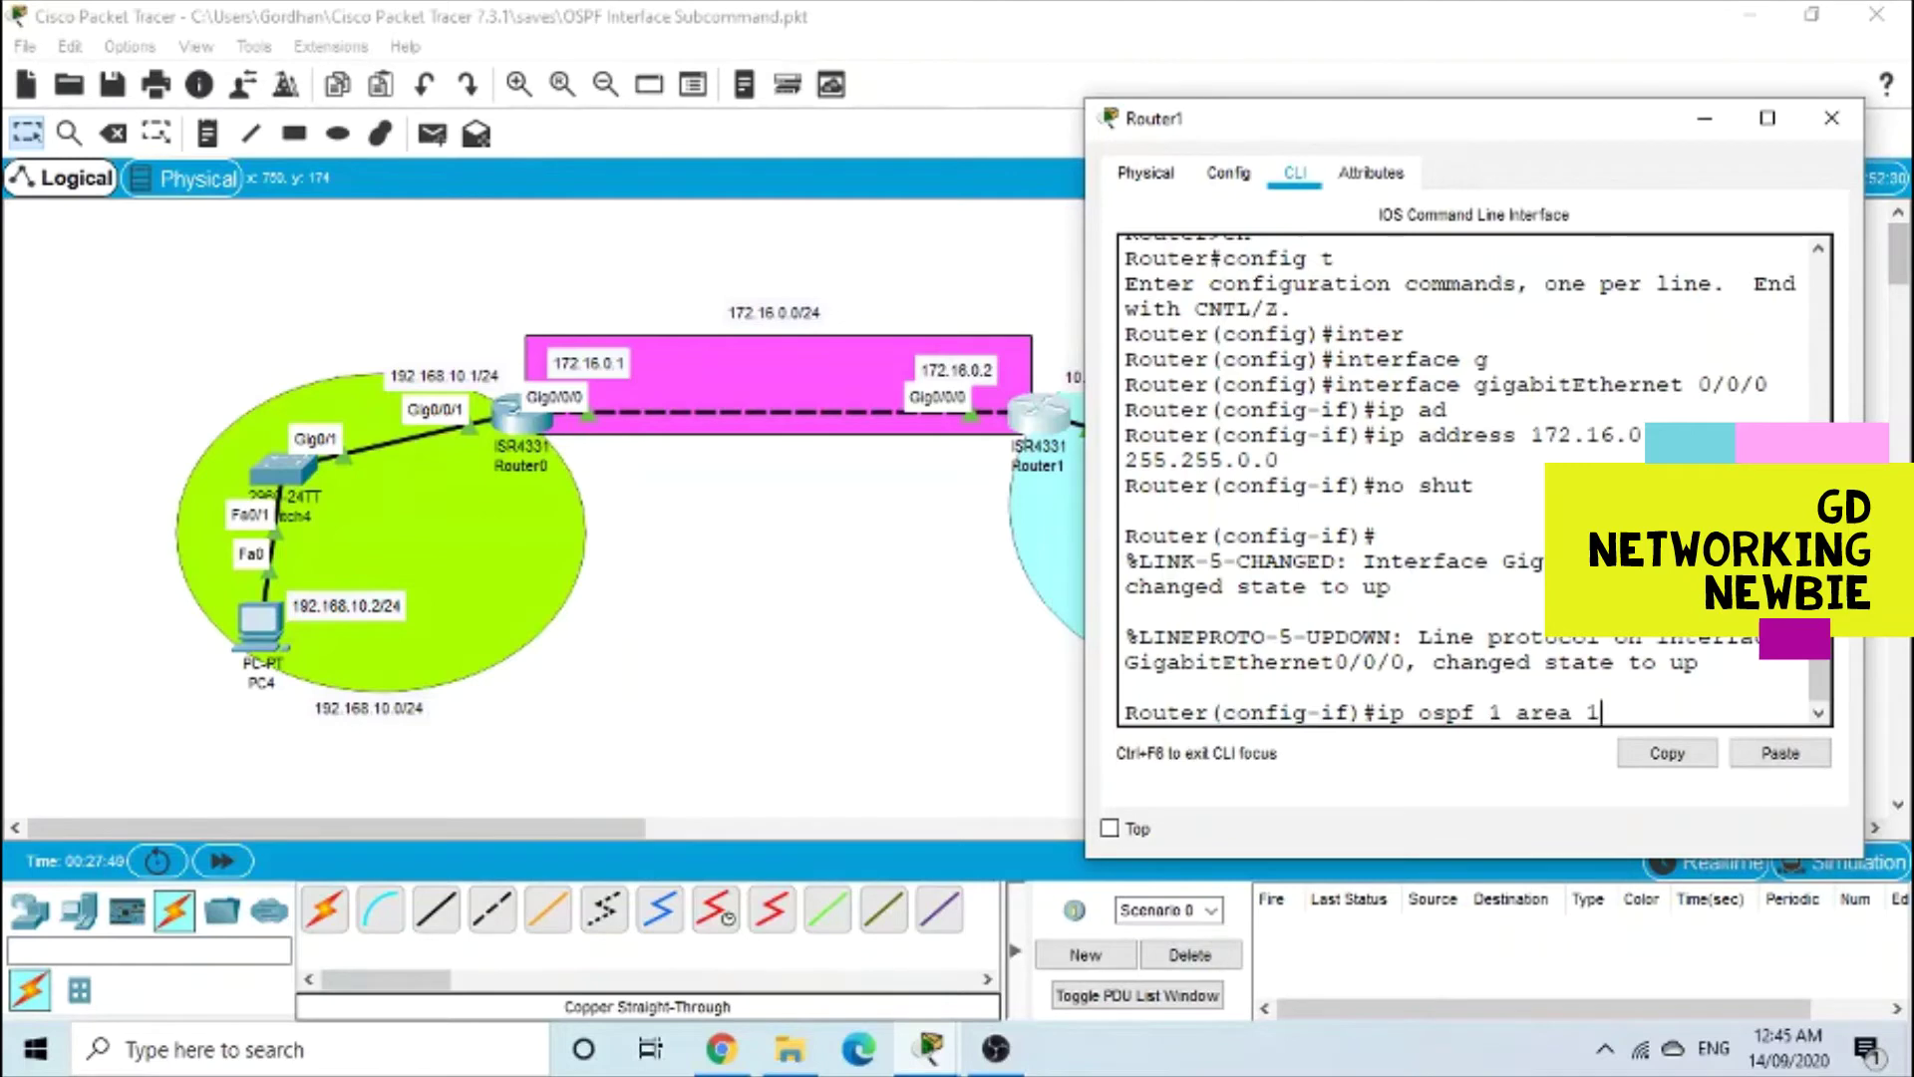
key("Return")
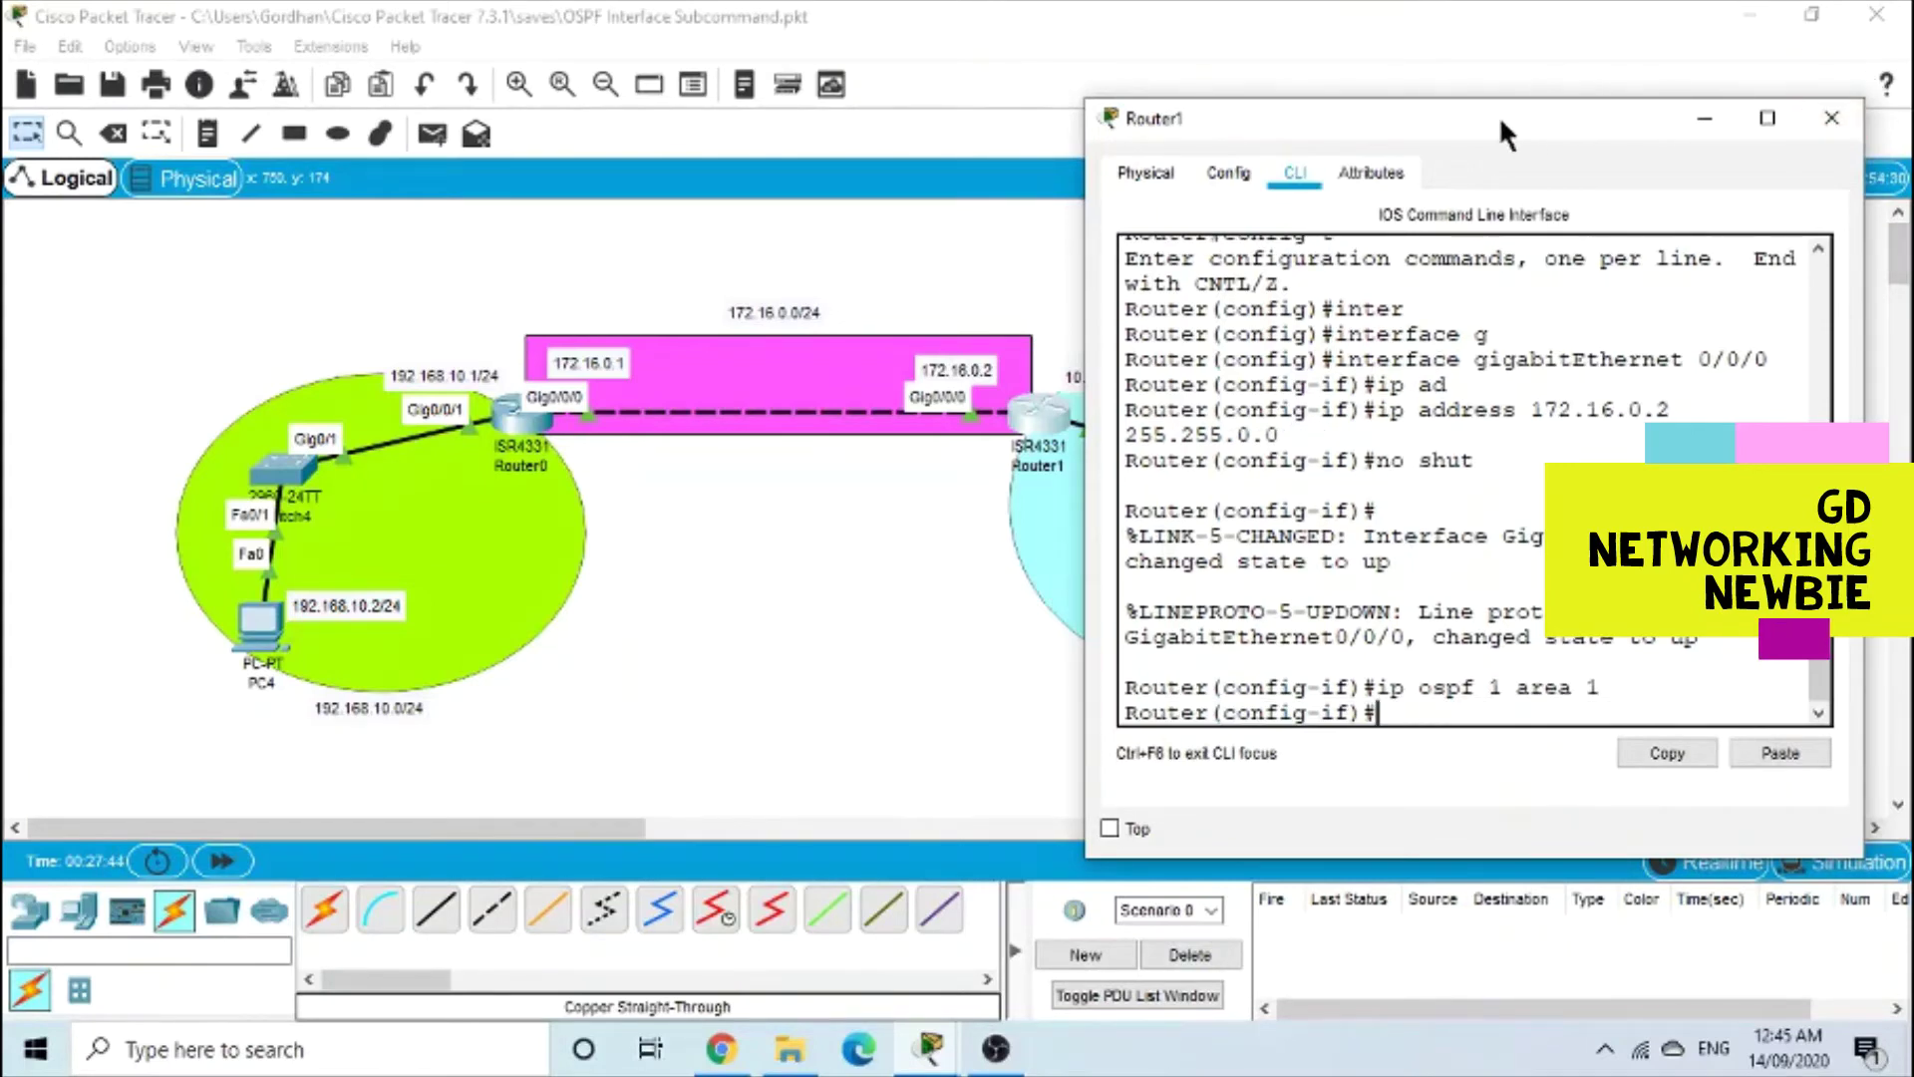
Switch Router1's interface configuration to g0/0/1
left_click_drag(1498, 116, 1619, 105)
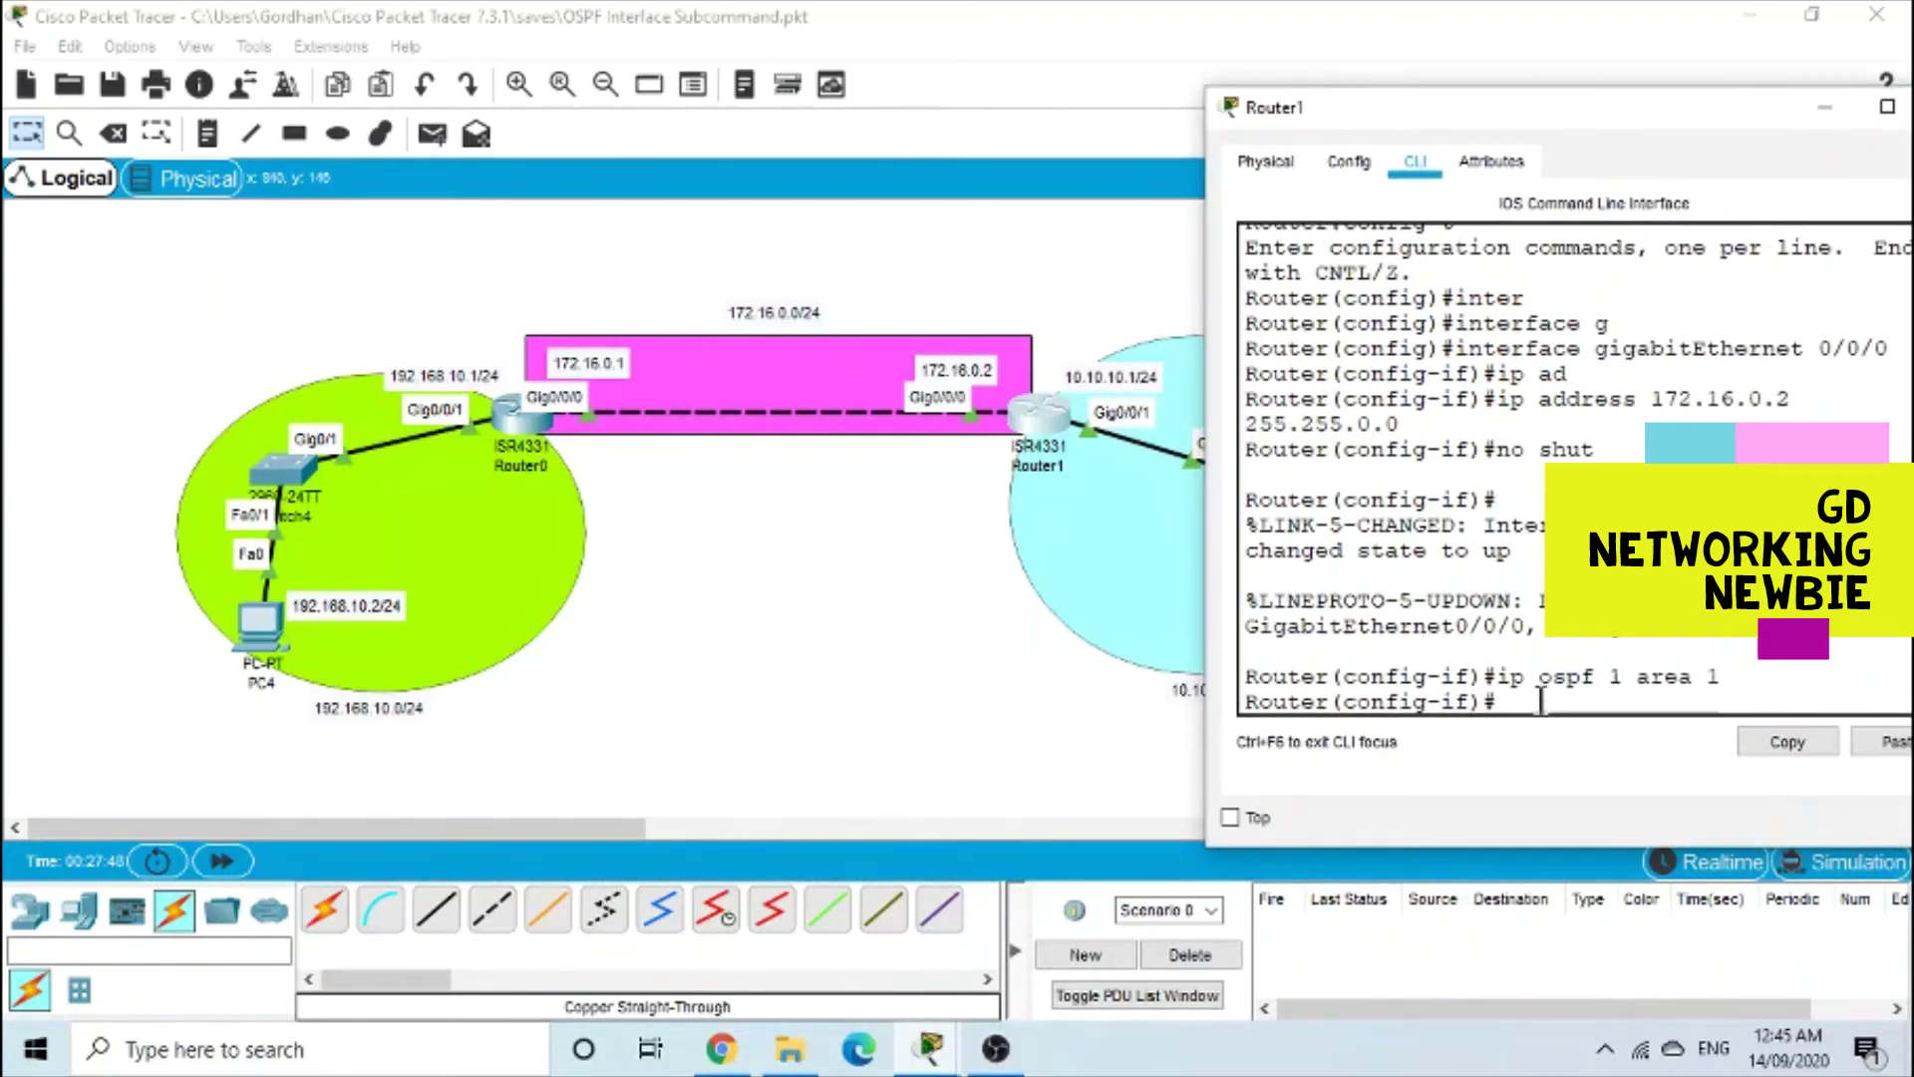
type("interface")
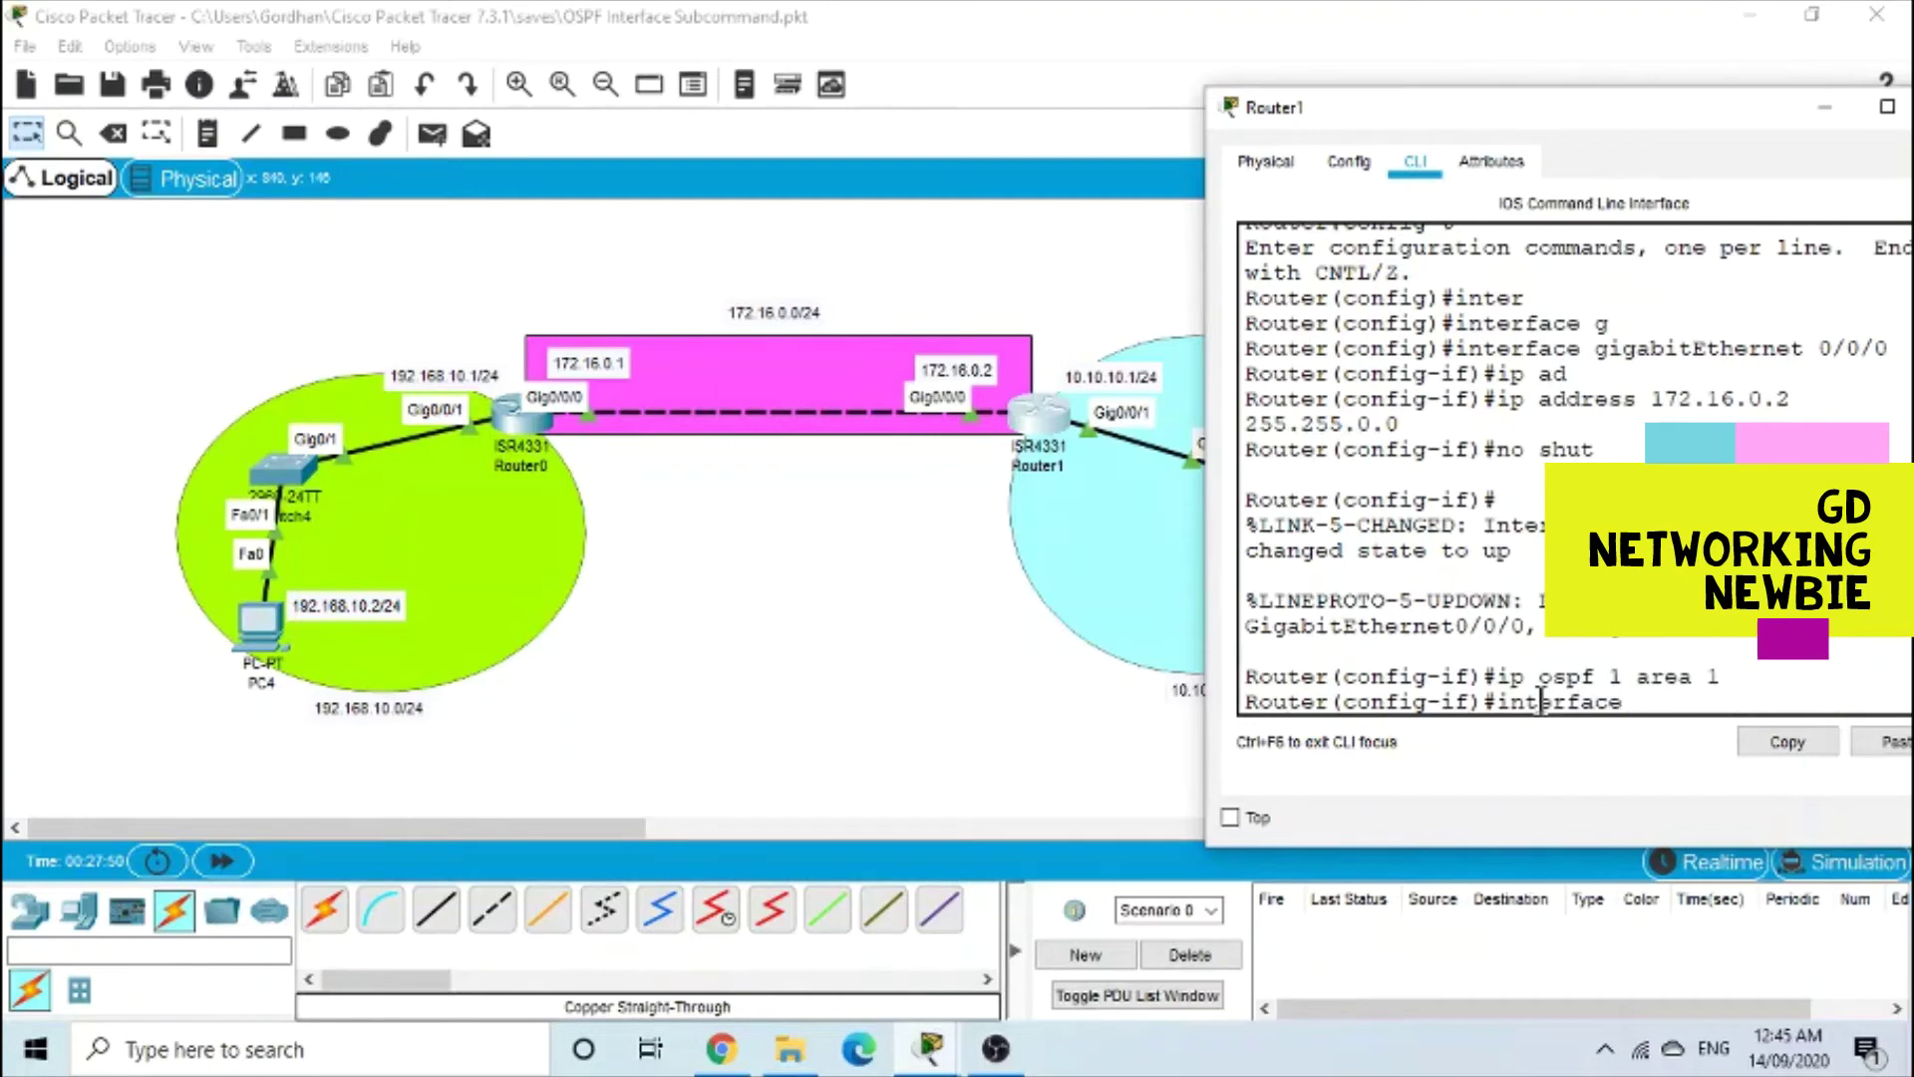
type(" g0/0/")
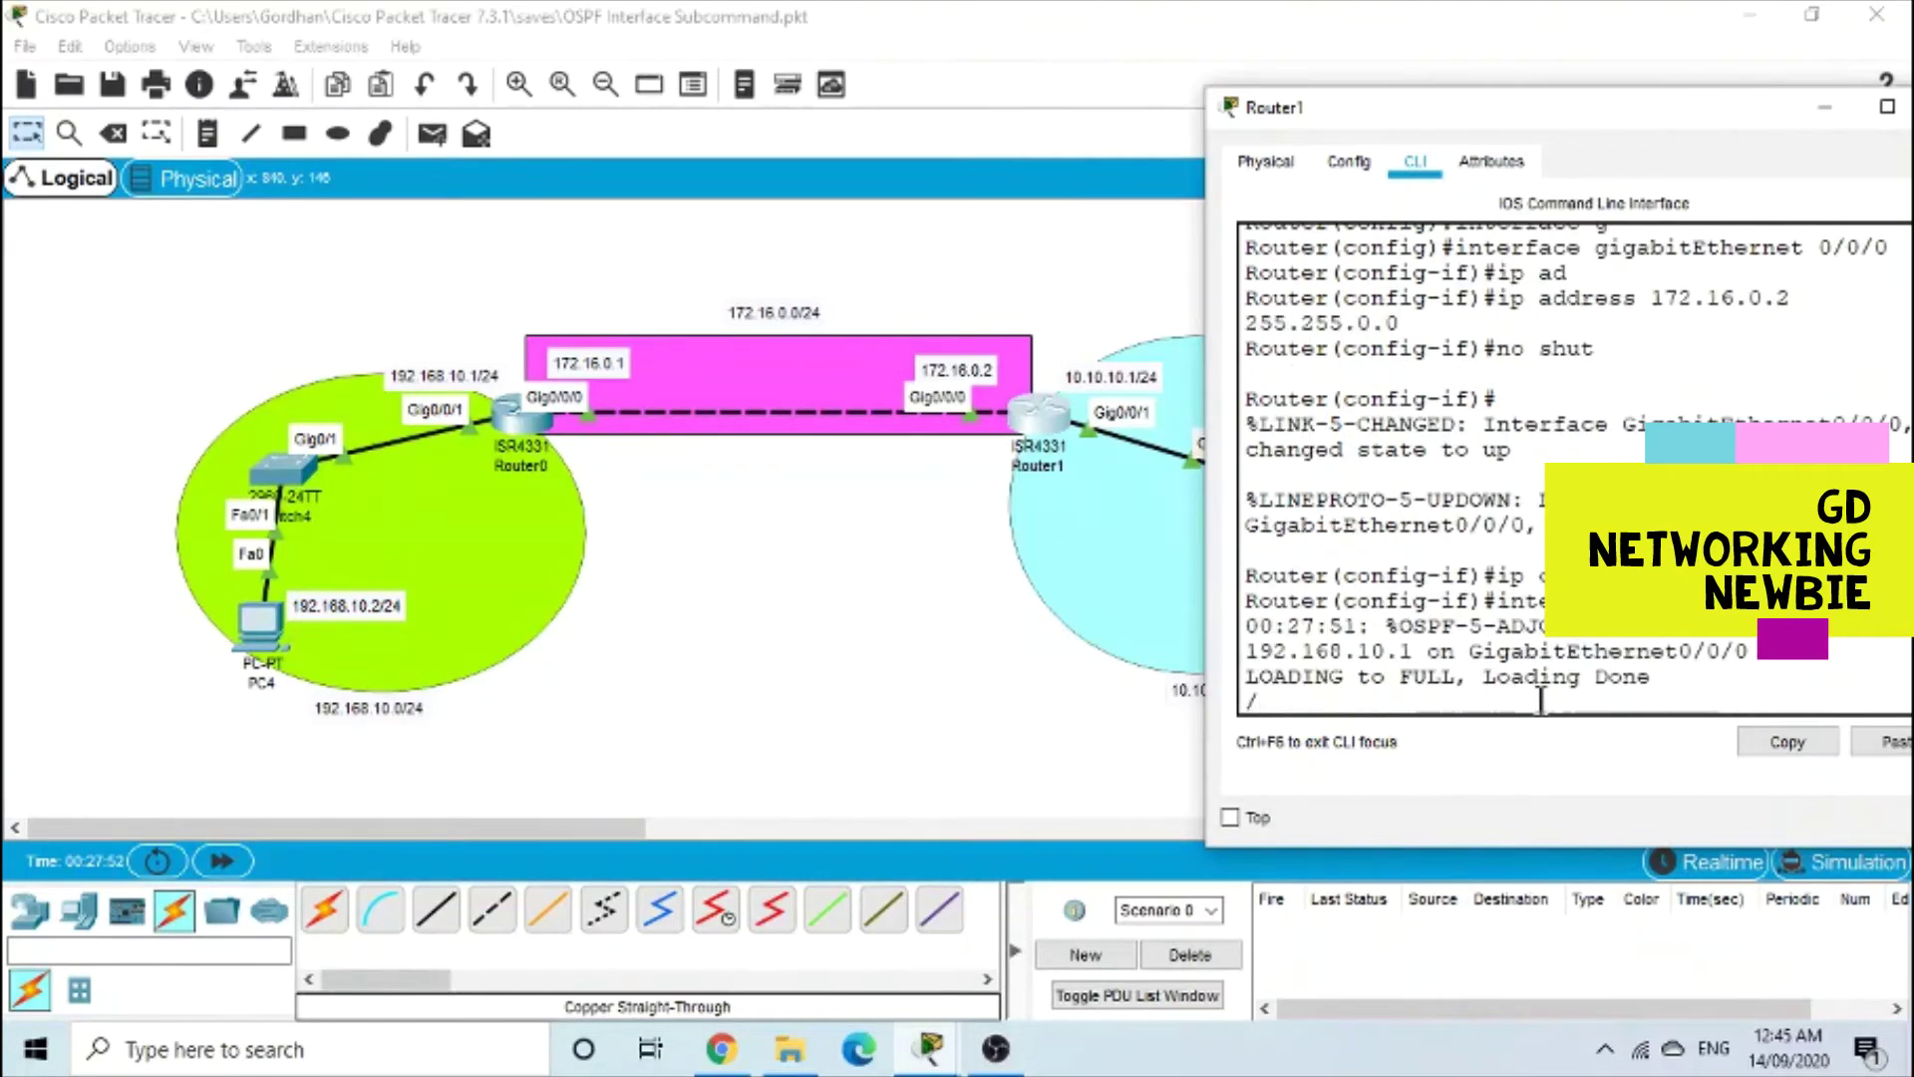
type("1")
key("Return")
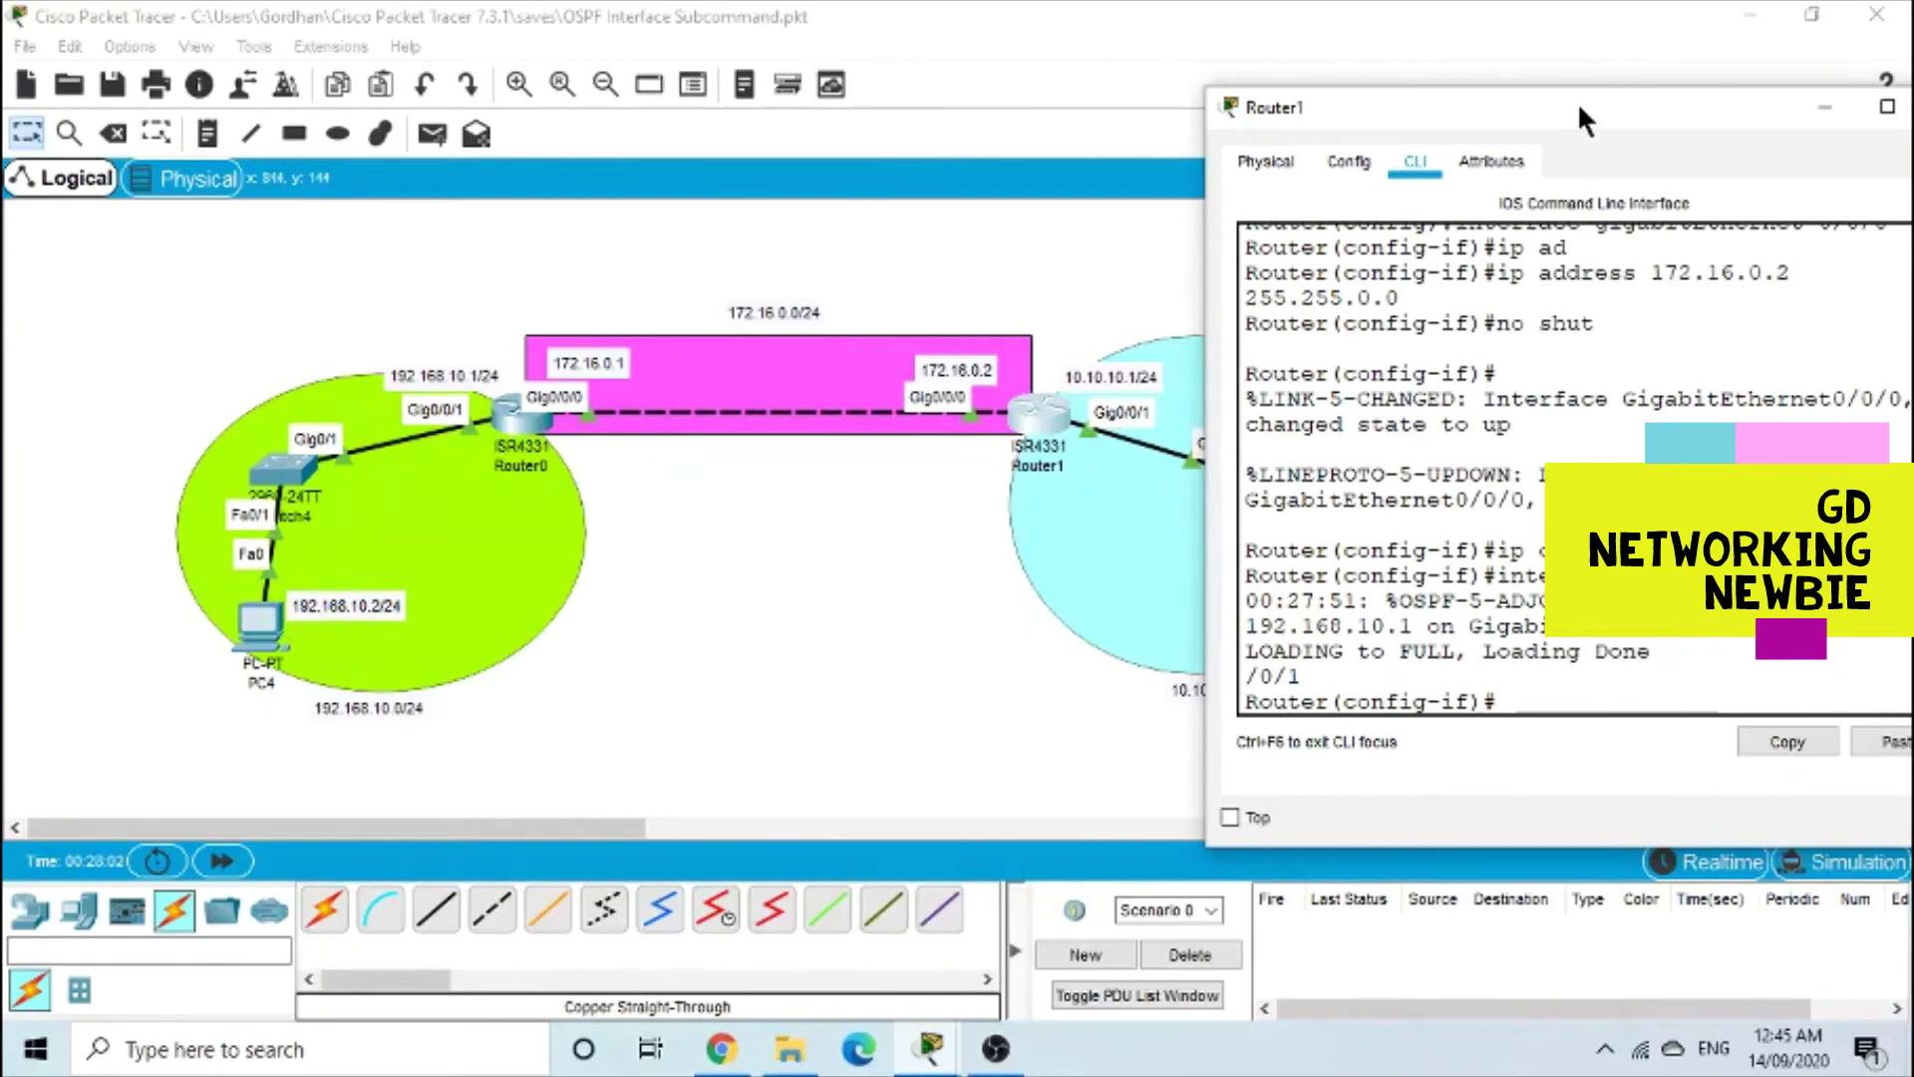
Apply ip ospf 1 area 1 to Router1's g0/0/1 interface, then leave configuration mode and close the router's window
left_click_drag(1572, 106, 1554, 109)
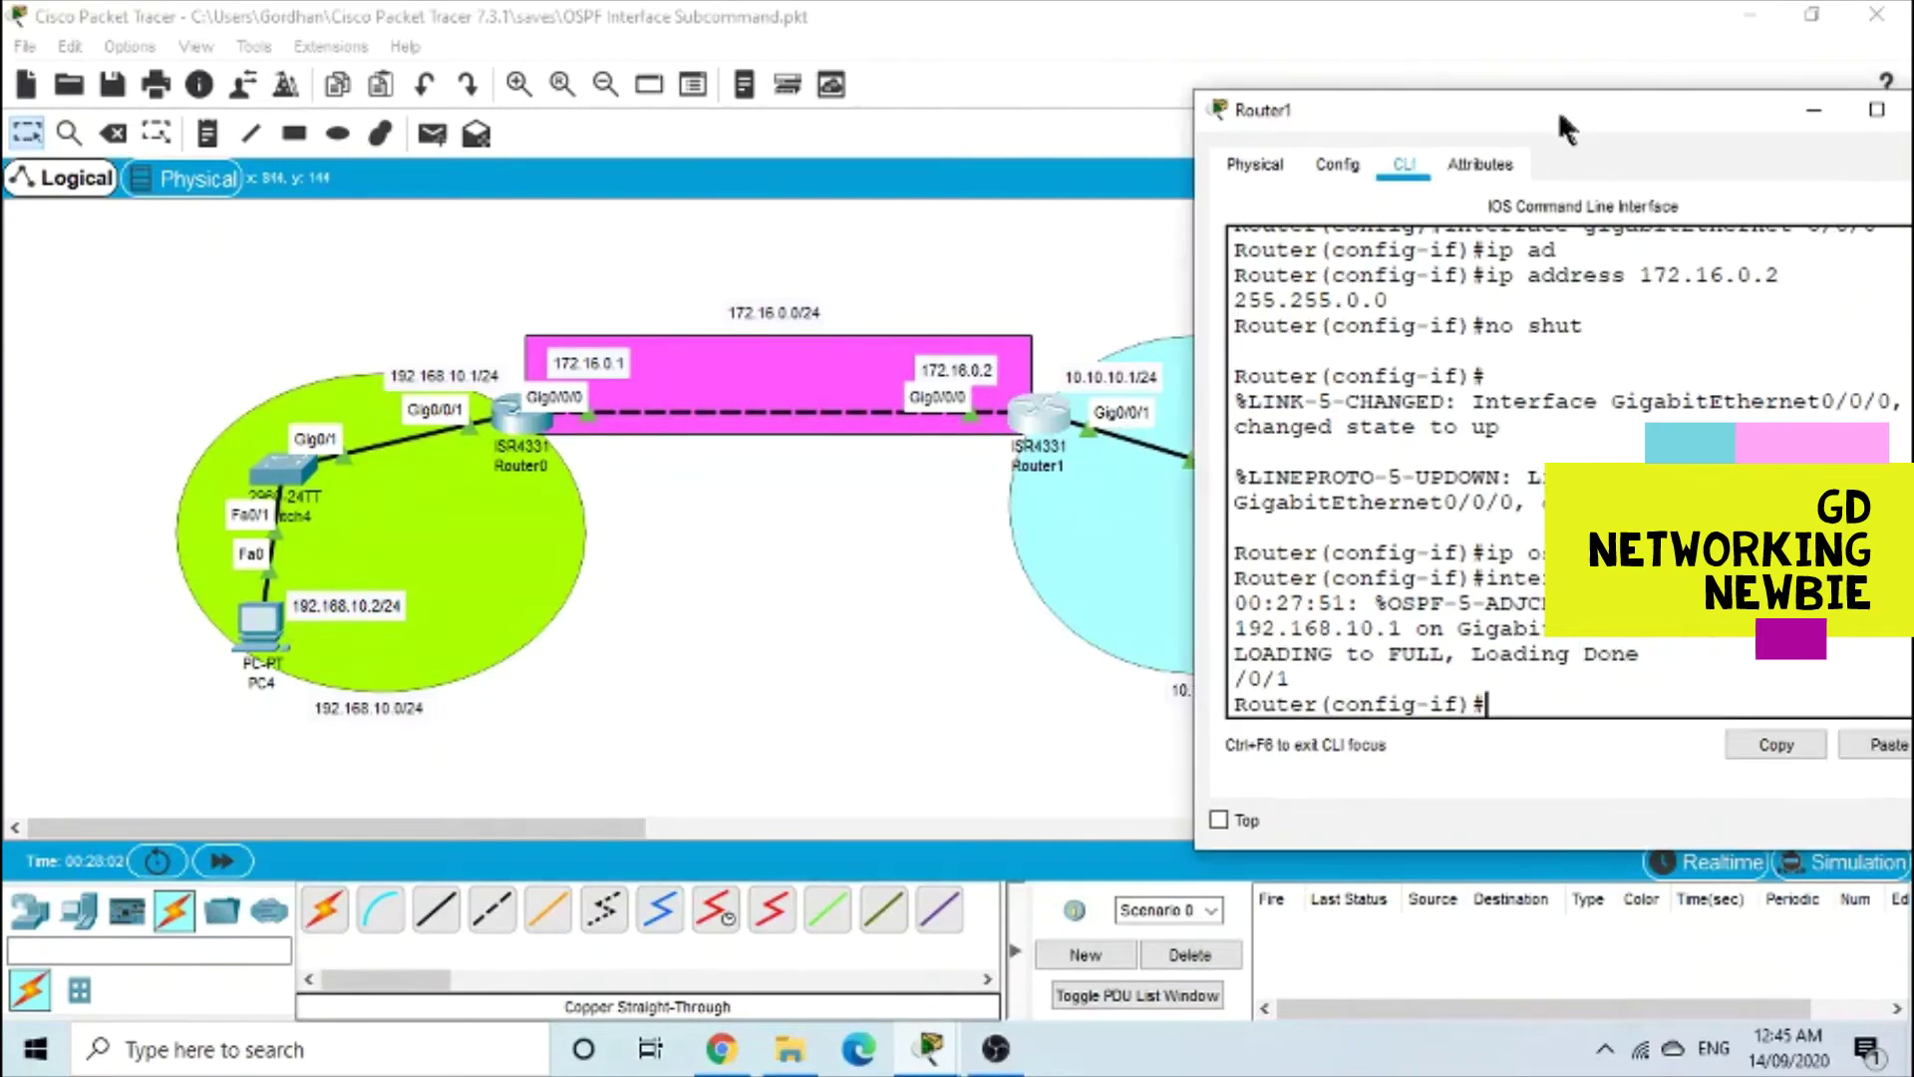
left_click(1597, 691)
key("Return")
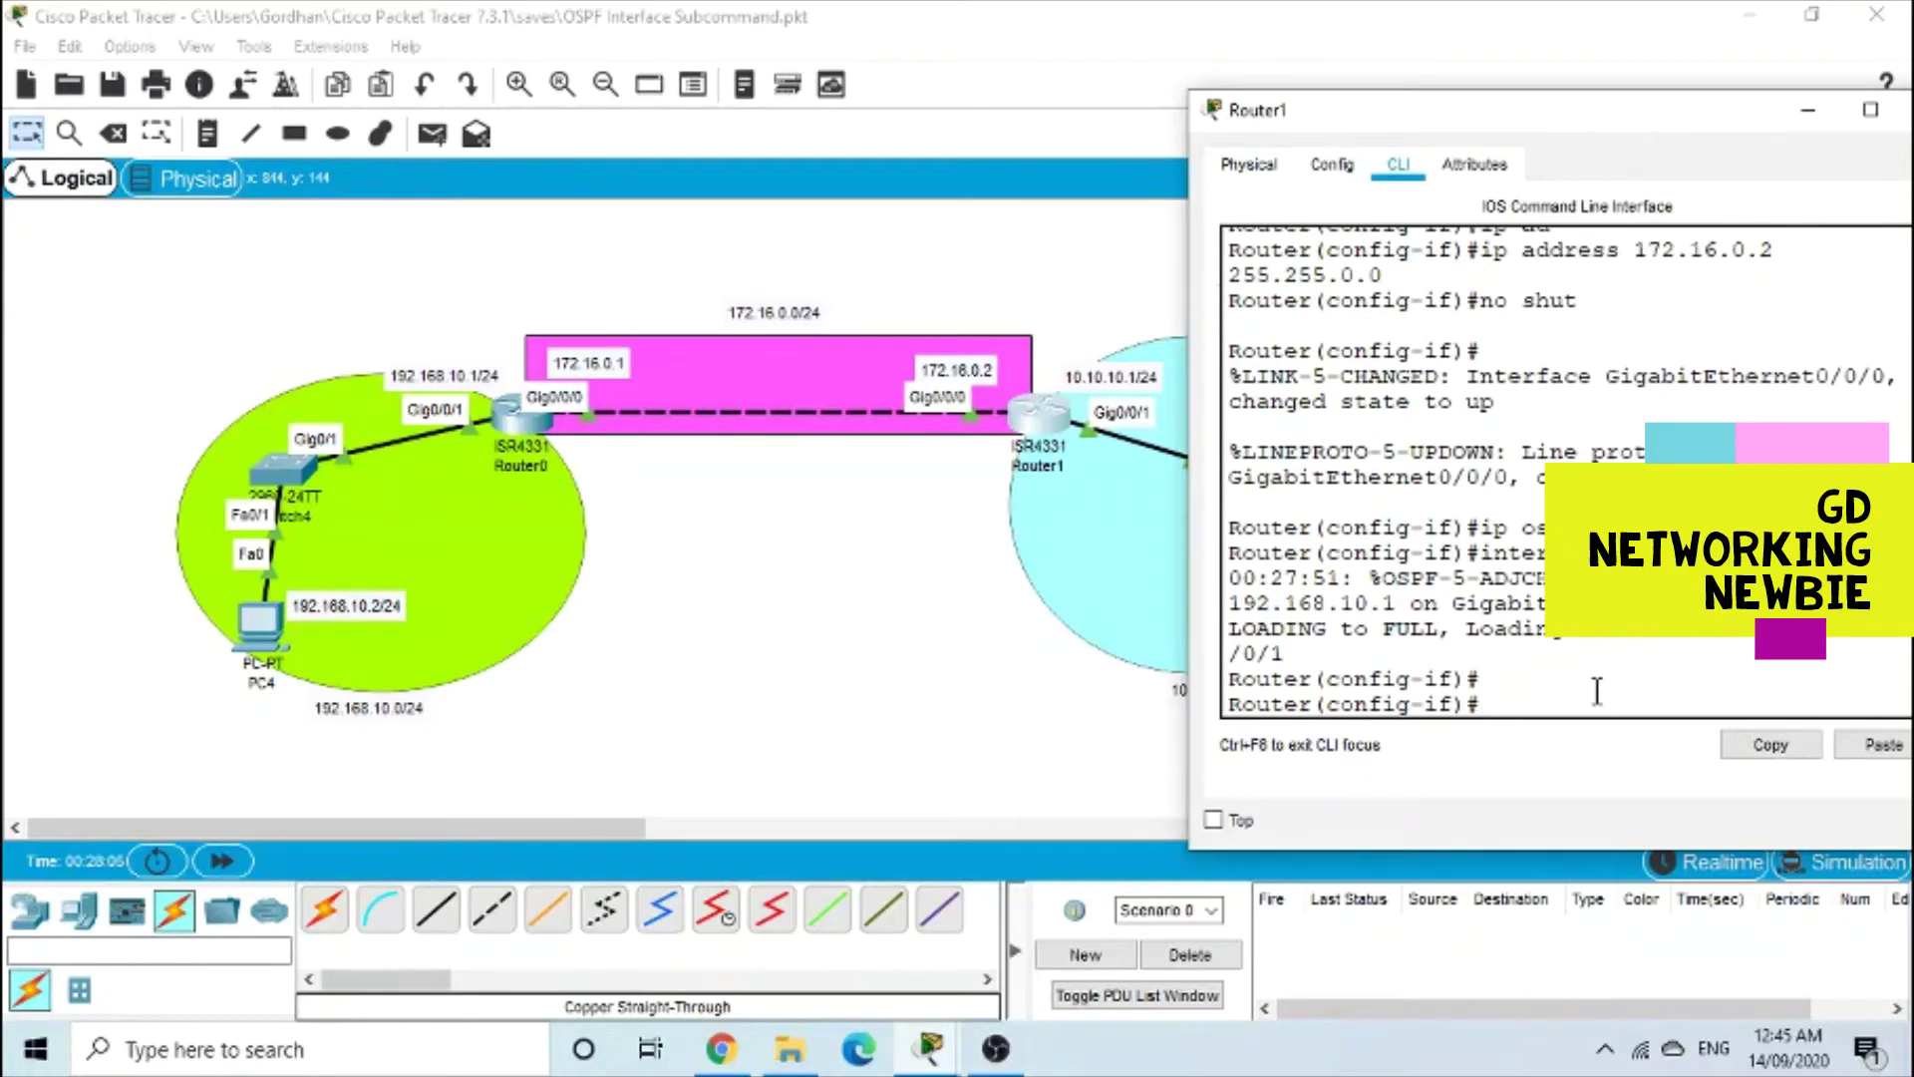
type("ip ospf ")
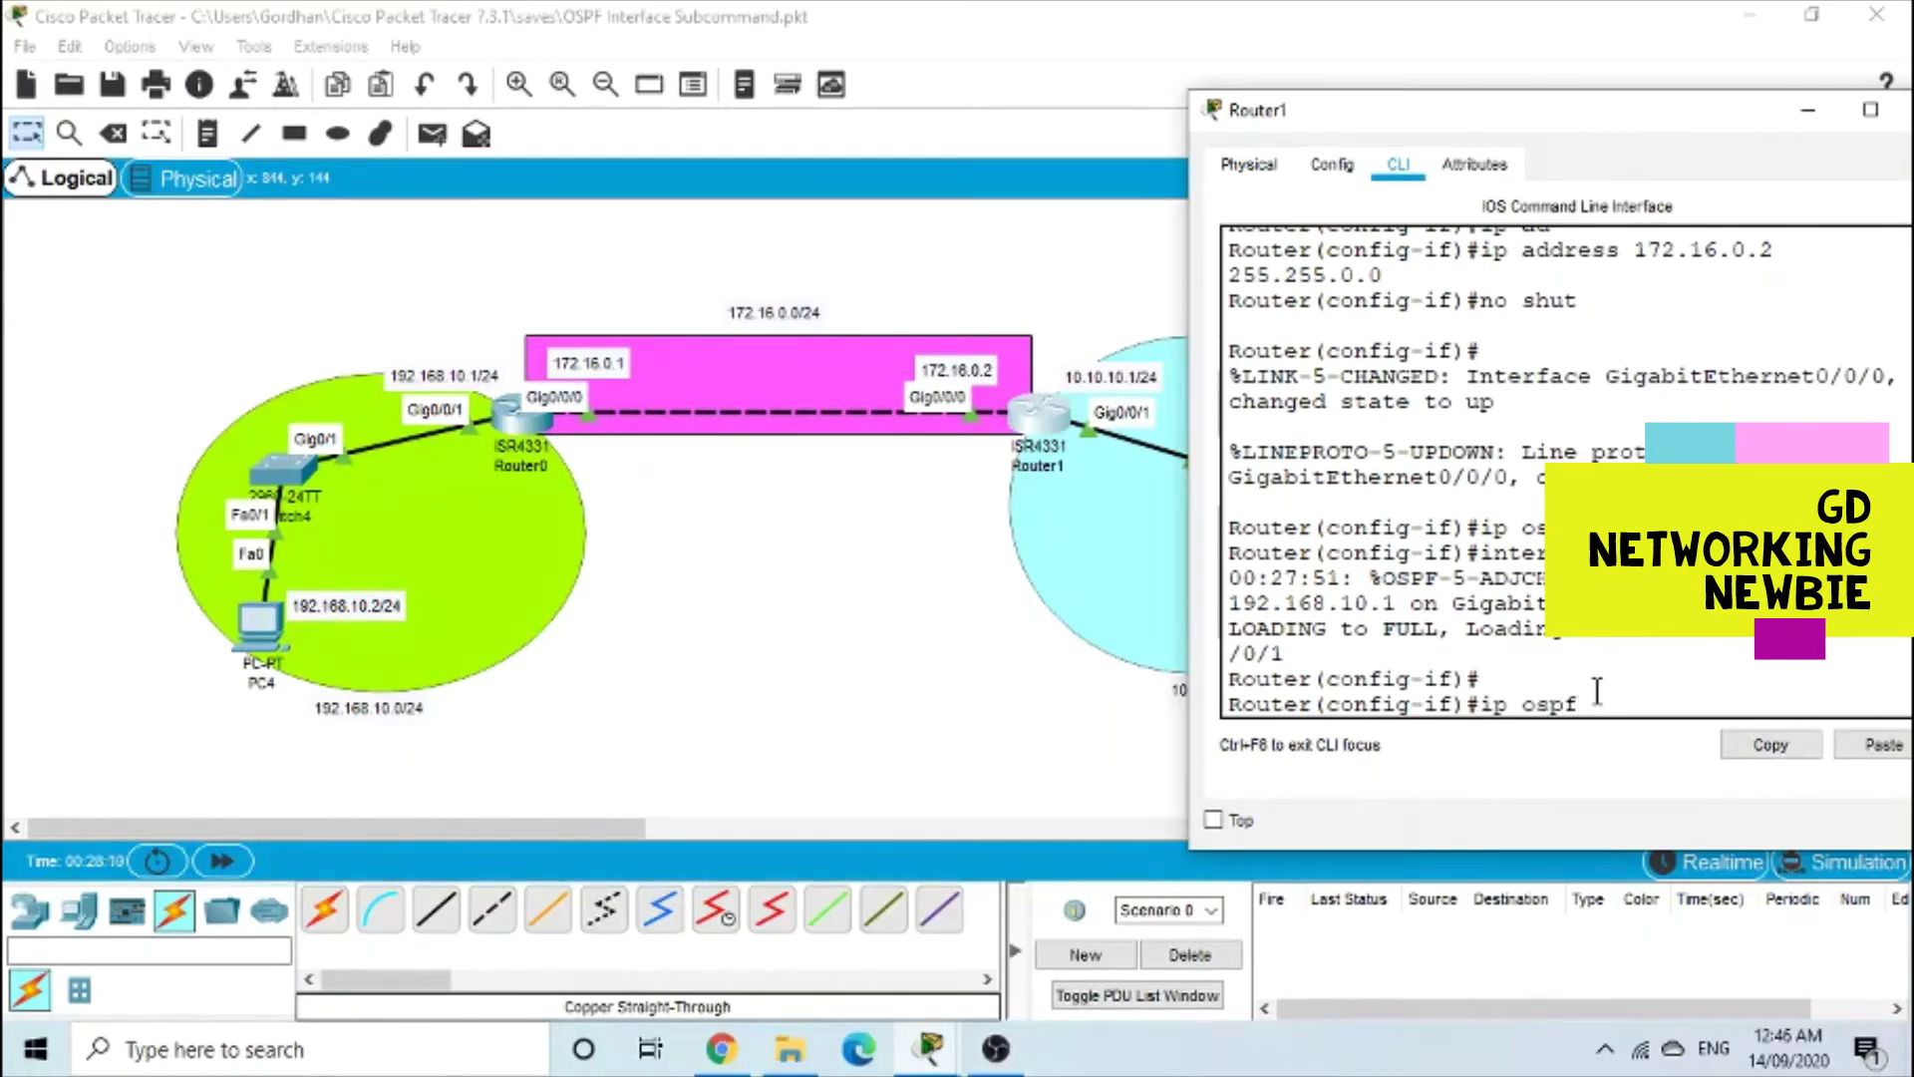
type("1 area 1")
key("Return")
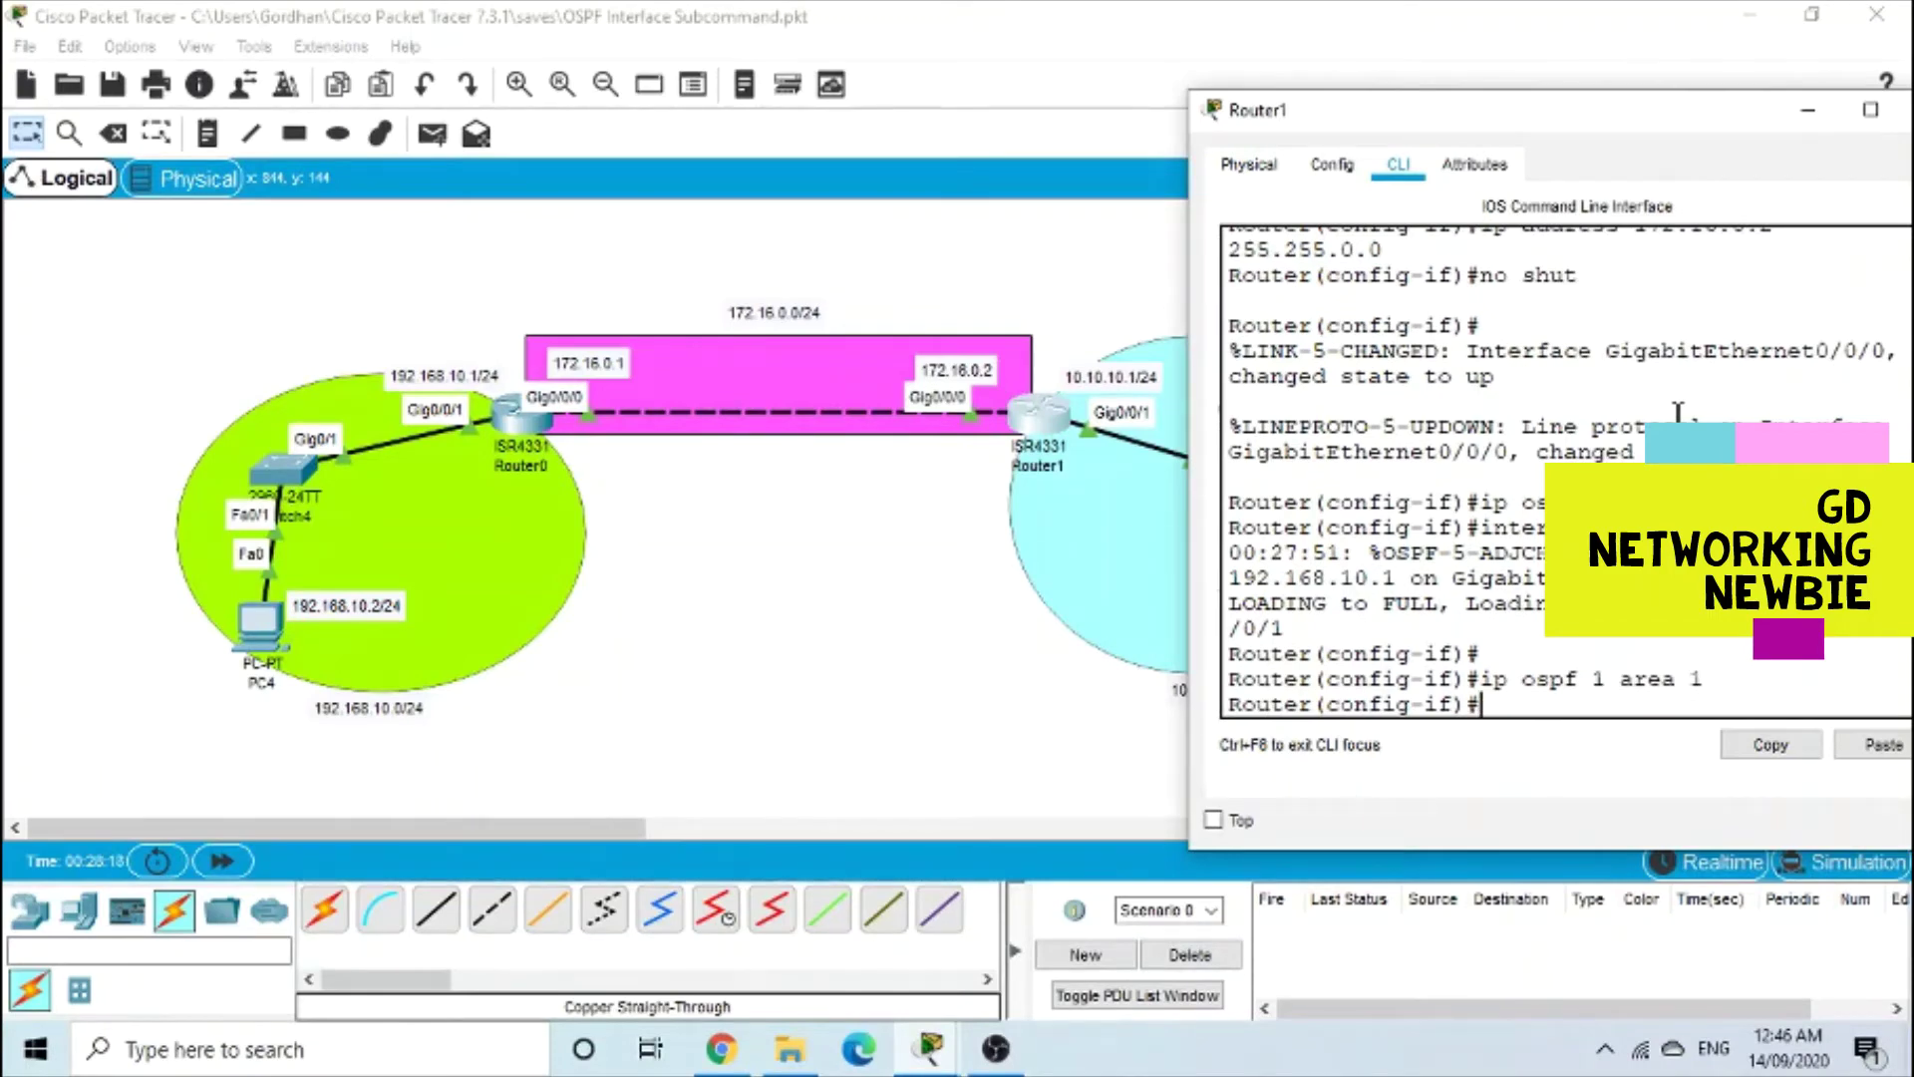
key("ctrl+z")
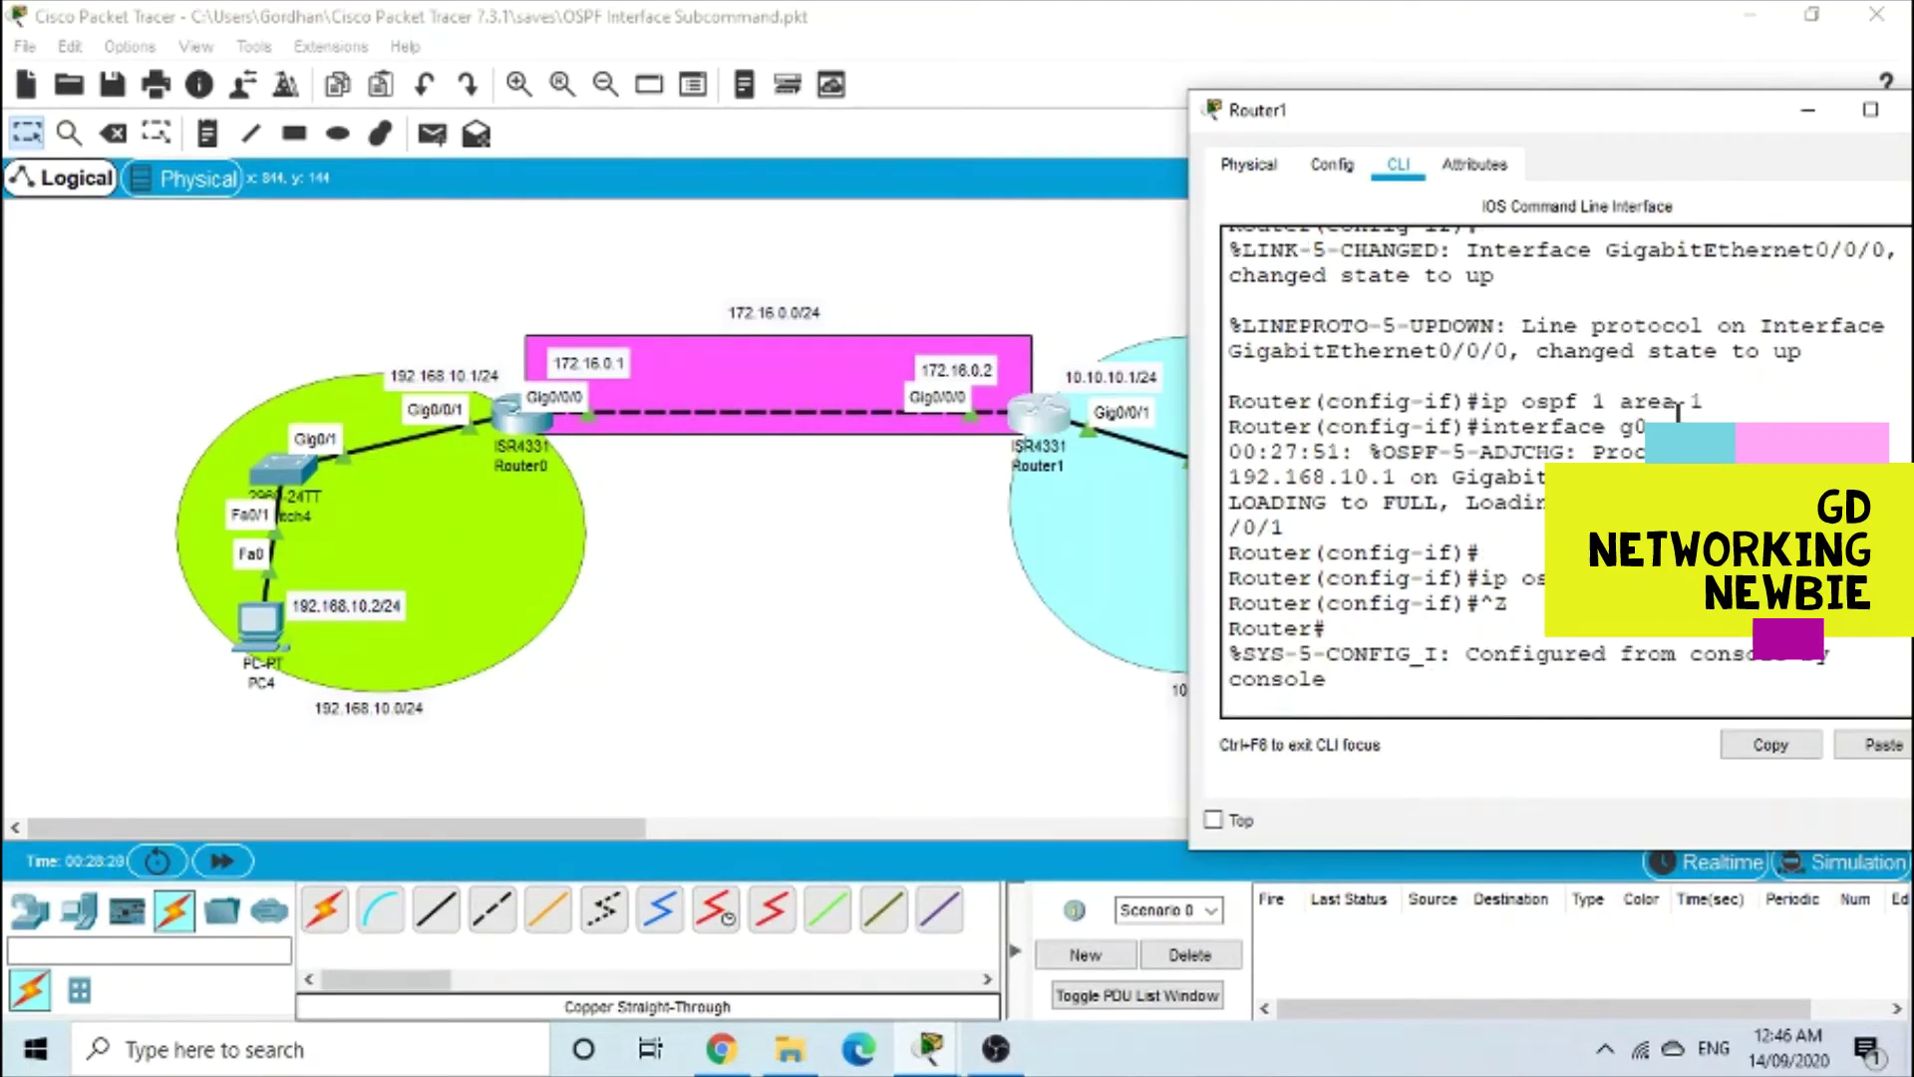
key("Return")
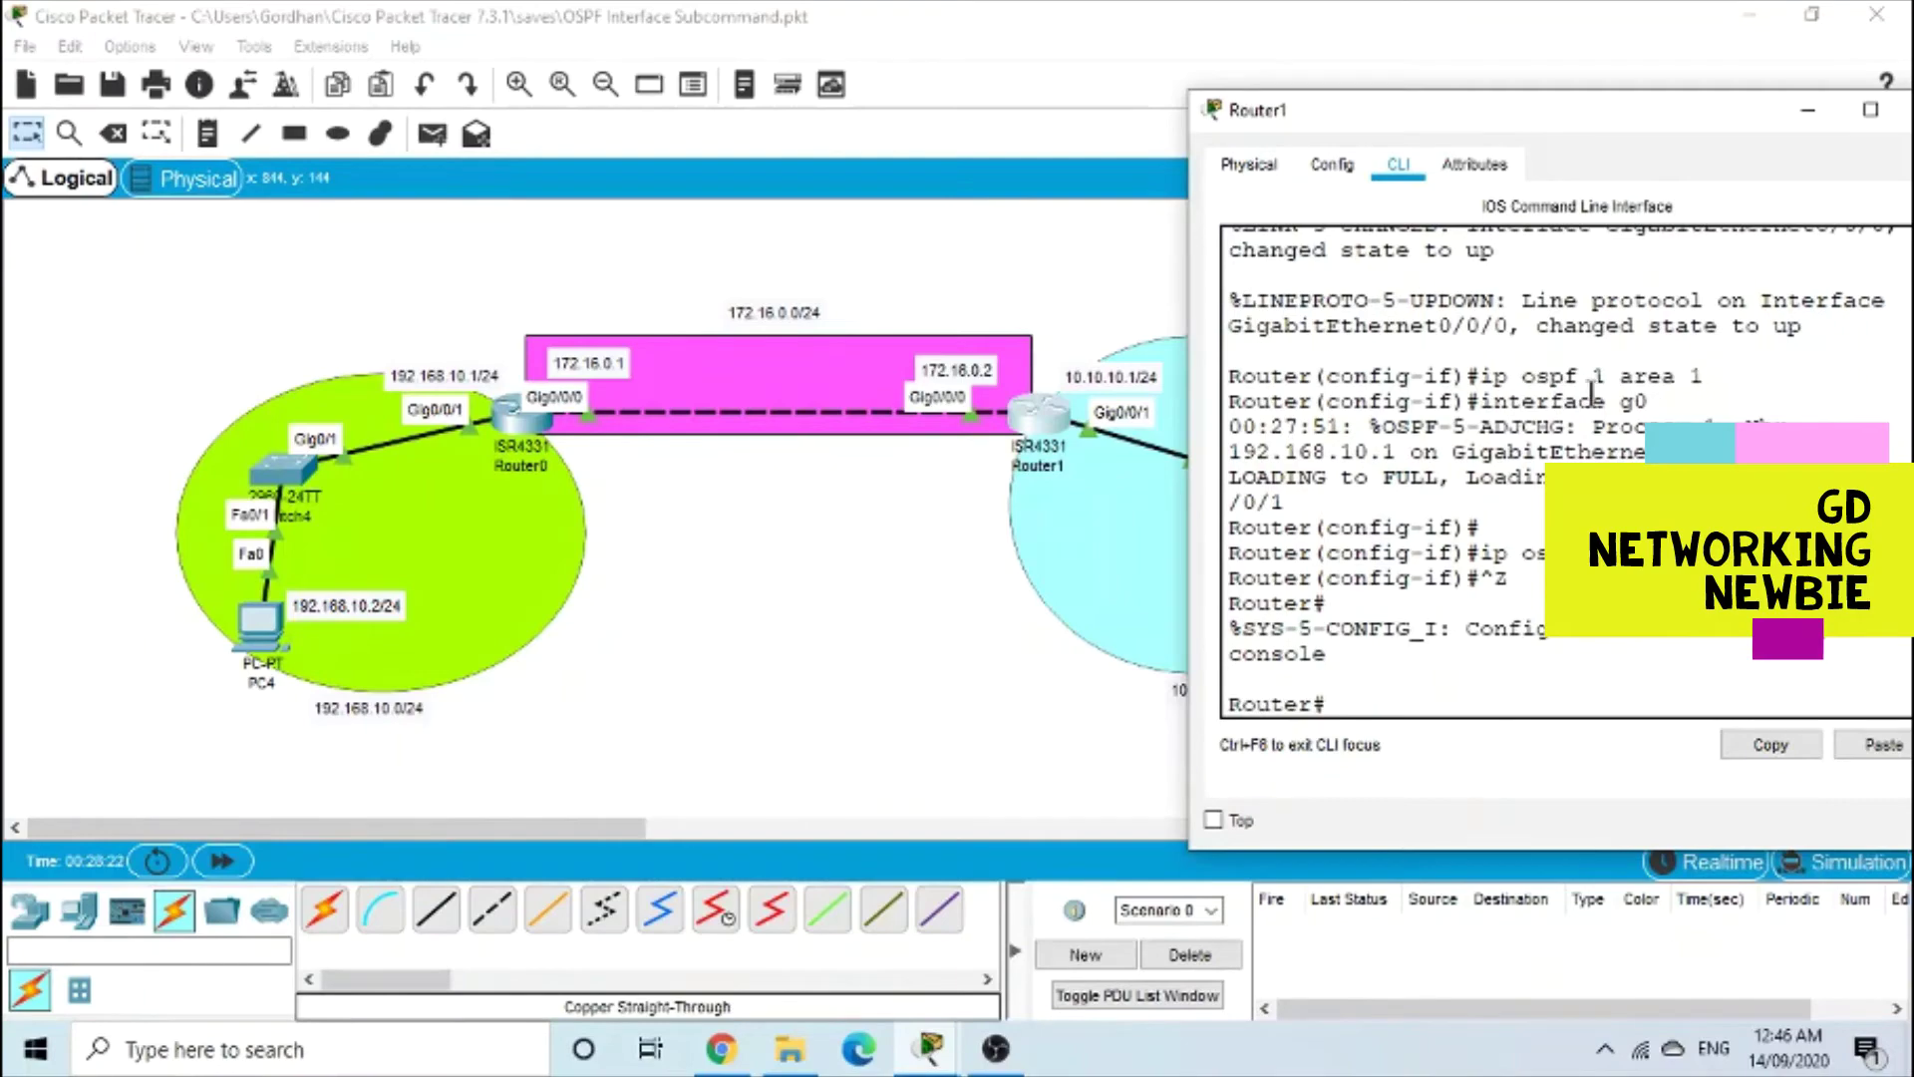
left_click_drag(1563, 129, 1420, 208)
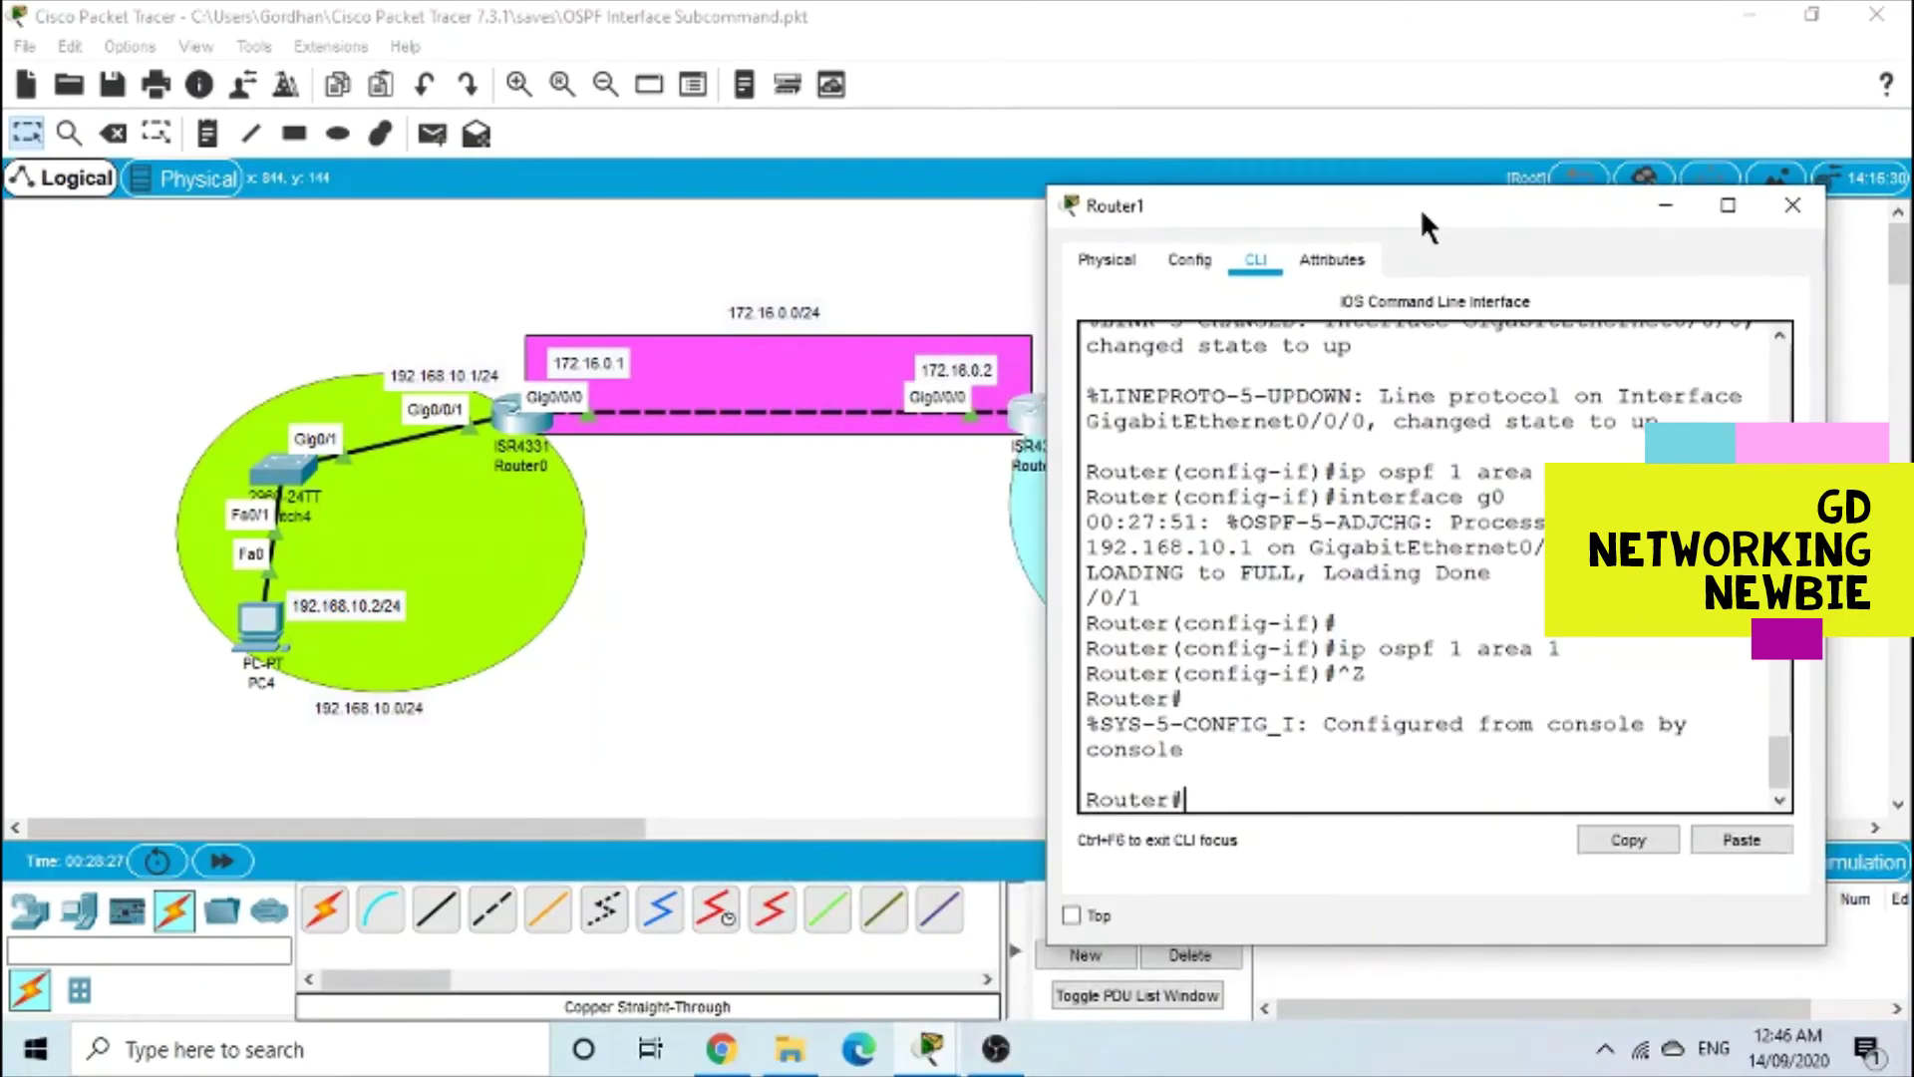
left_click(1780, 206)
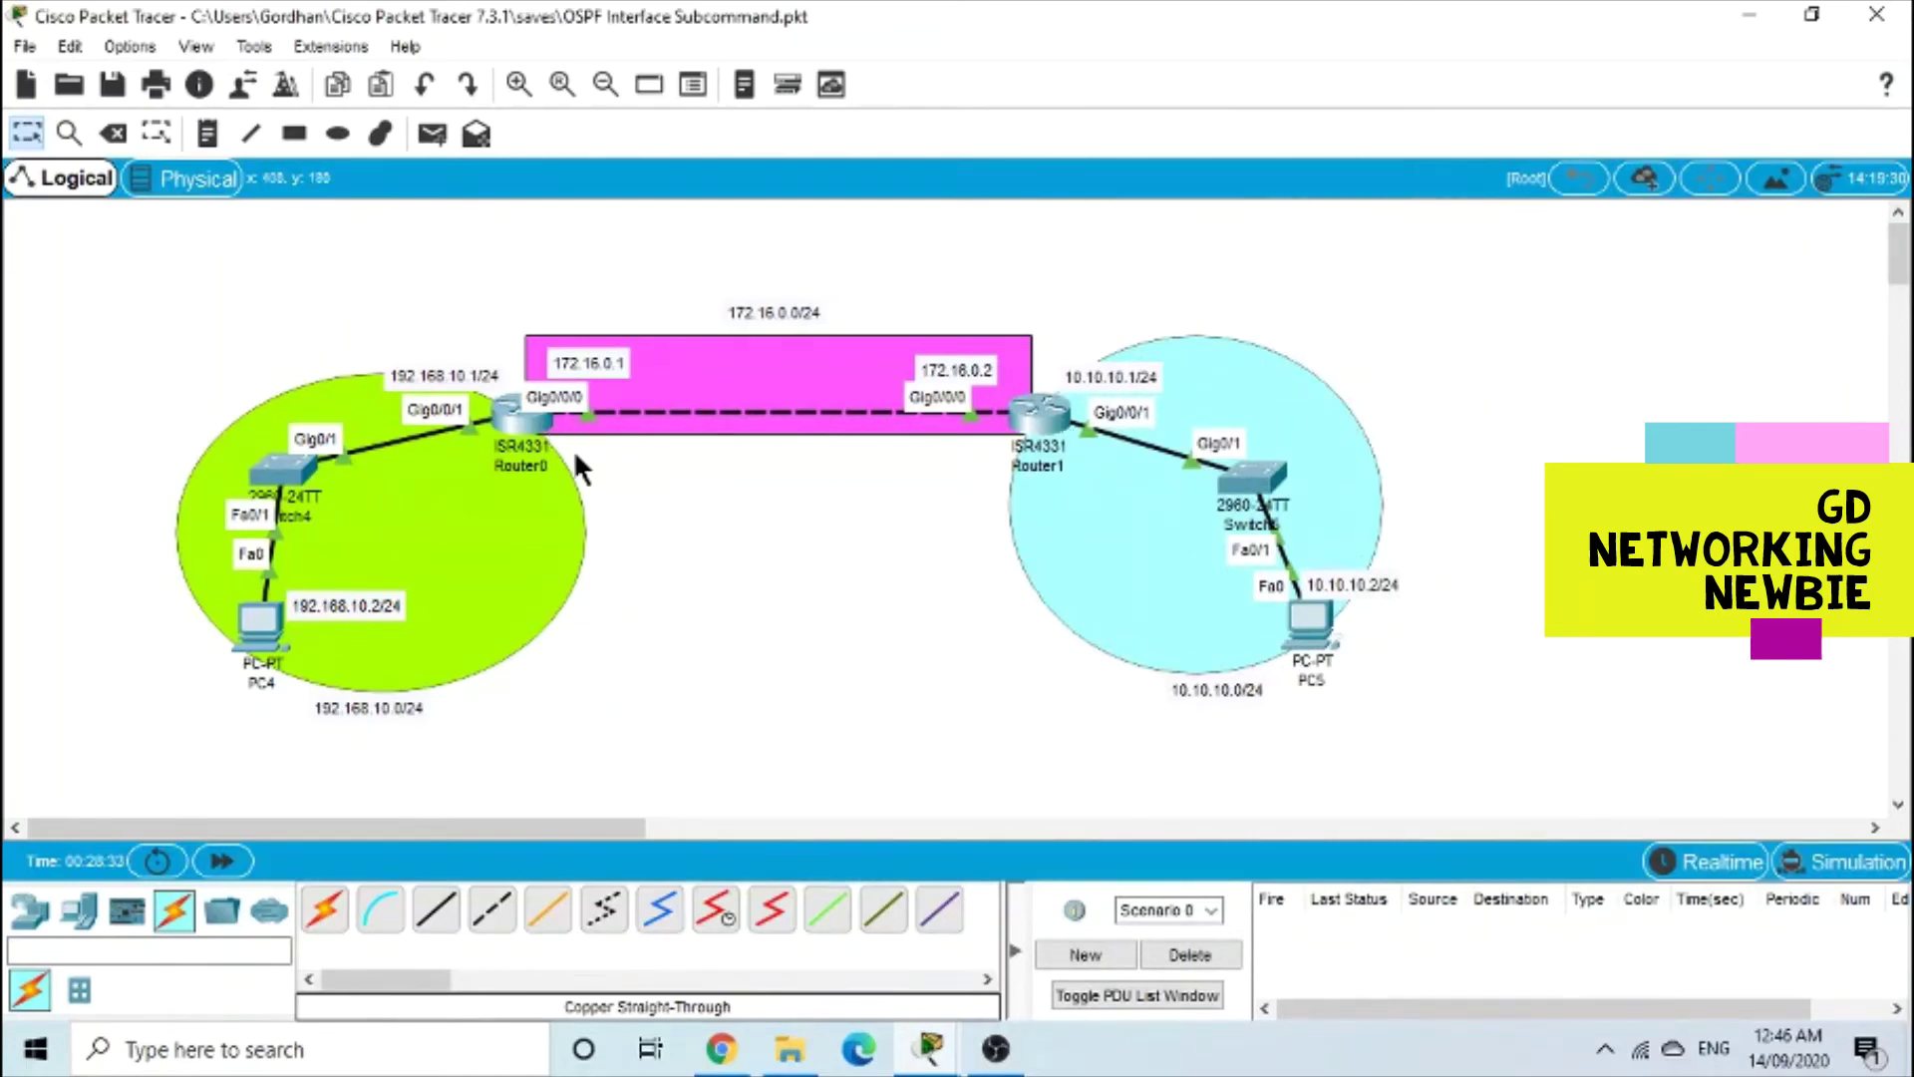
Reopen Router0's command line and display its routing table with show ip route
left_click(523, 418)
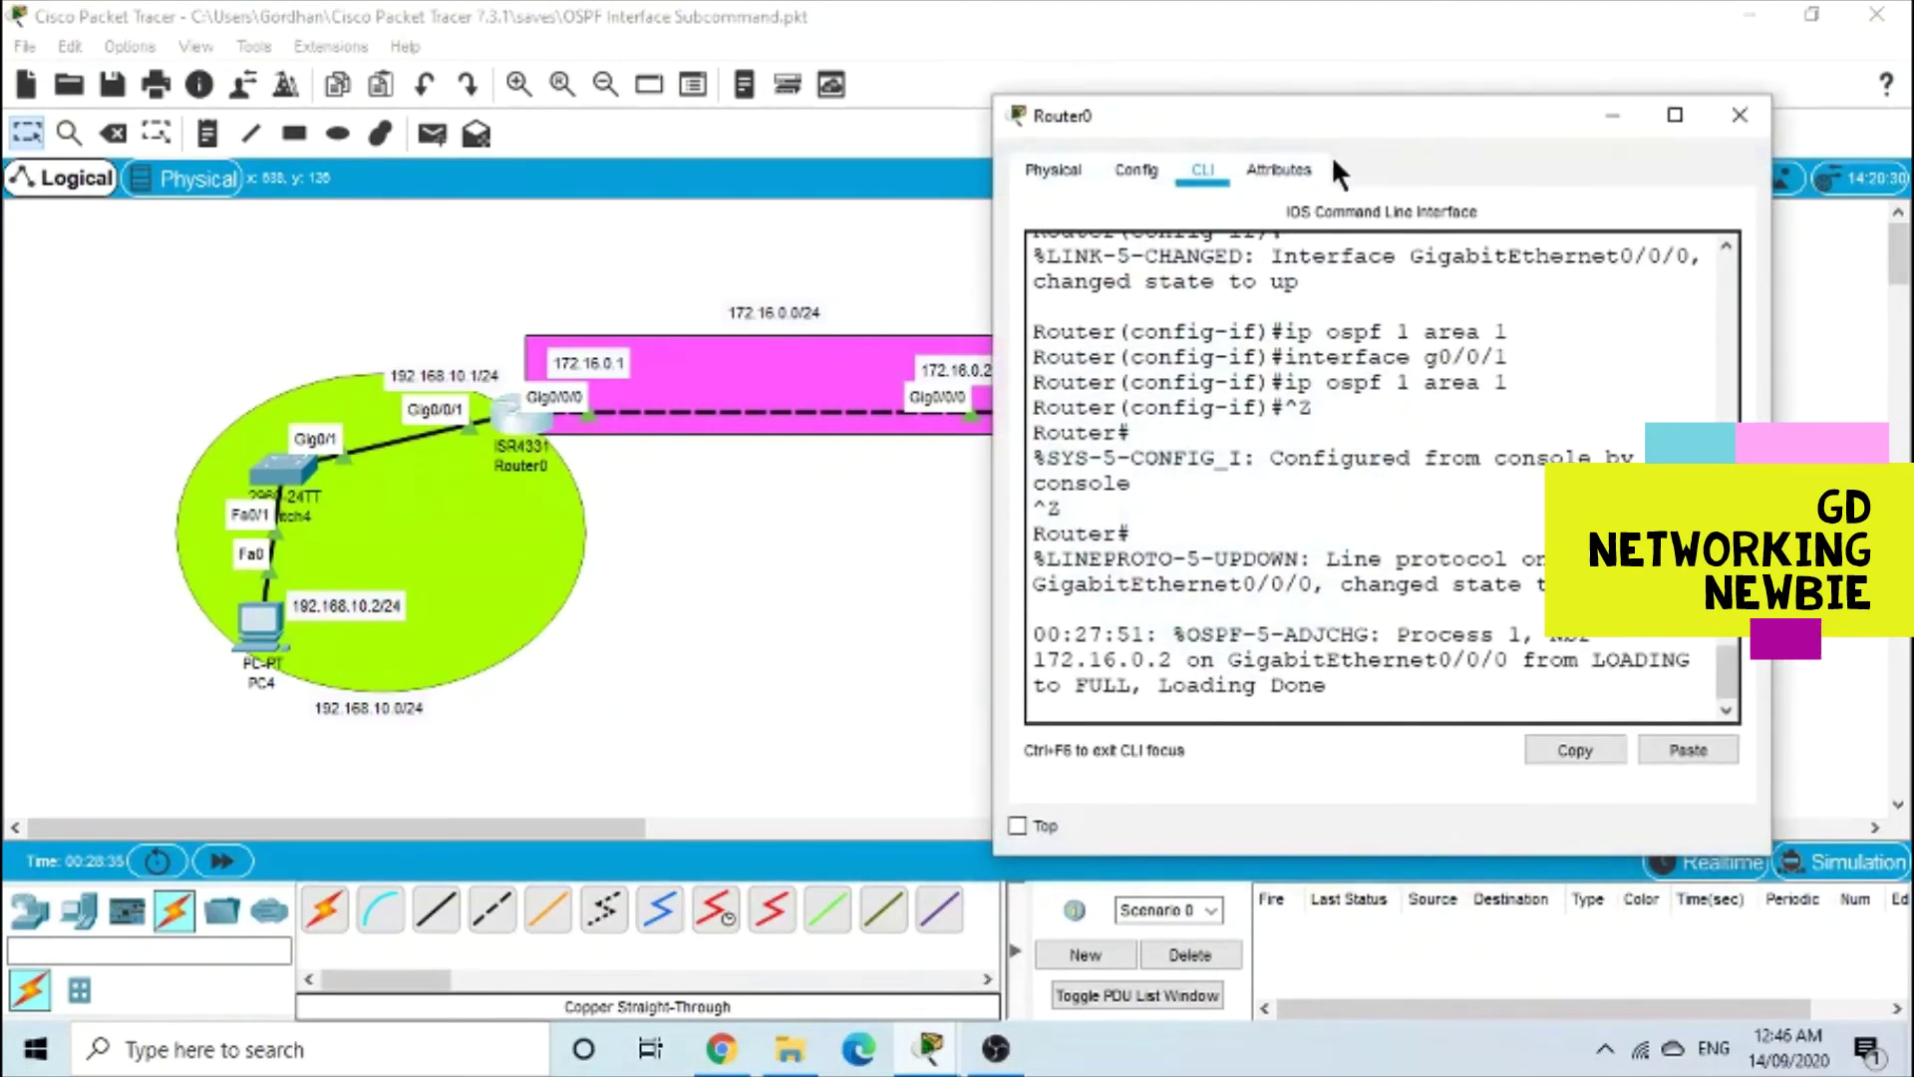
left_click_drag(1331, 127, 1231, 93)
key("Return")
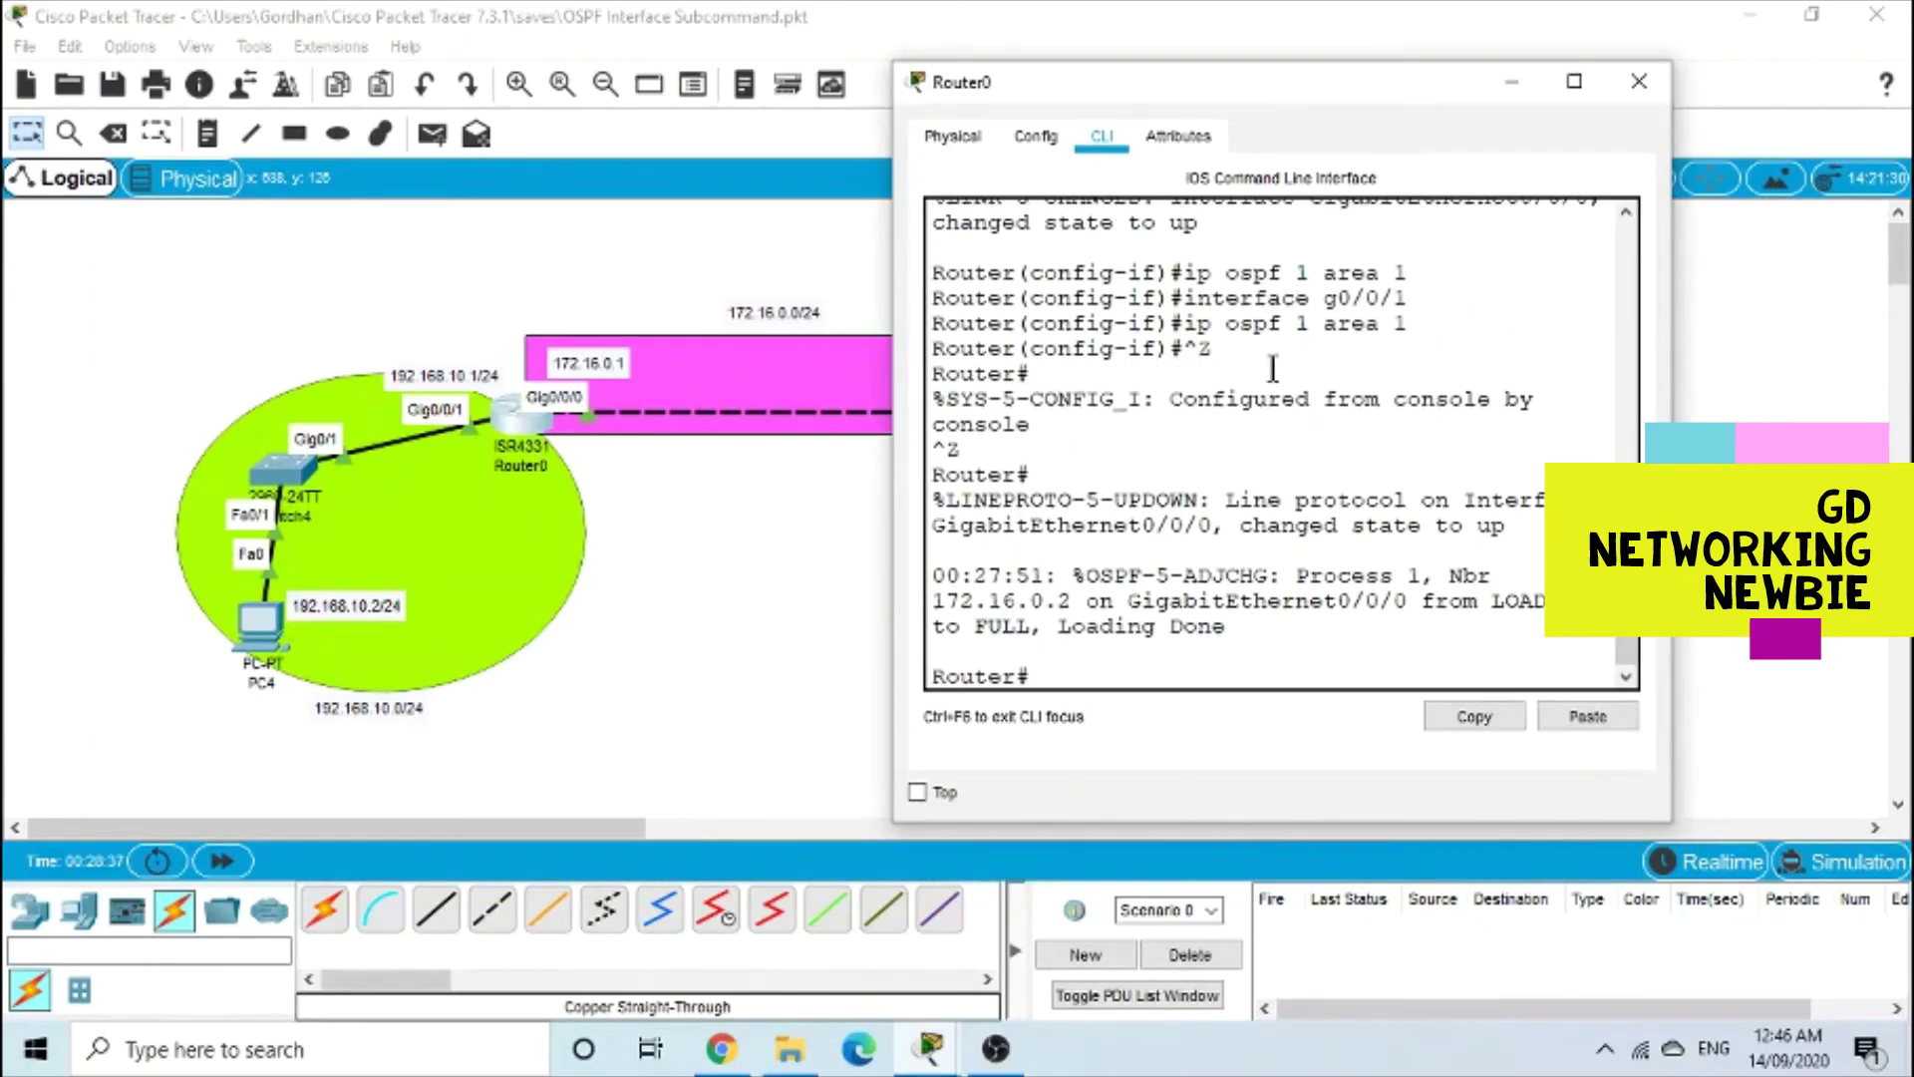
type("sho w")
key("BackSpace")
key("BackSpace")
type("w ip route")
key("Return")
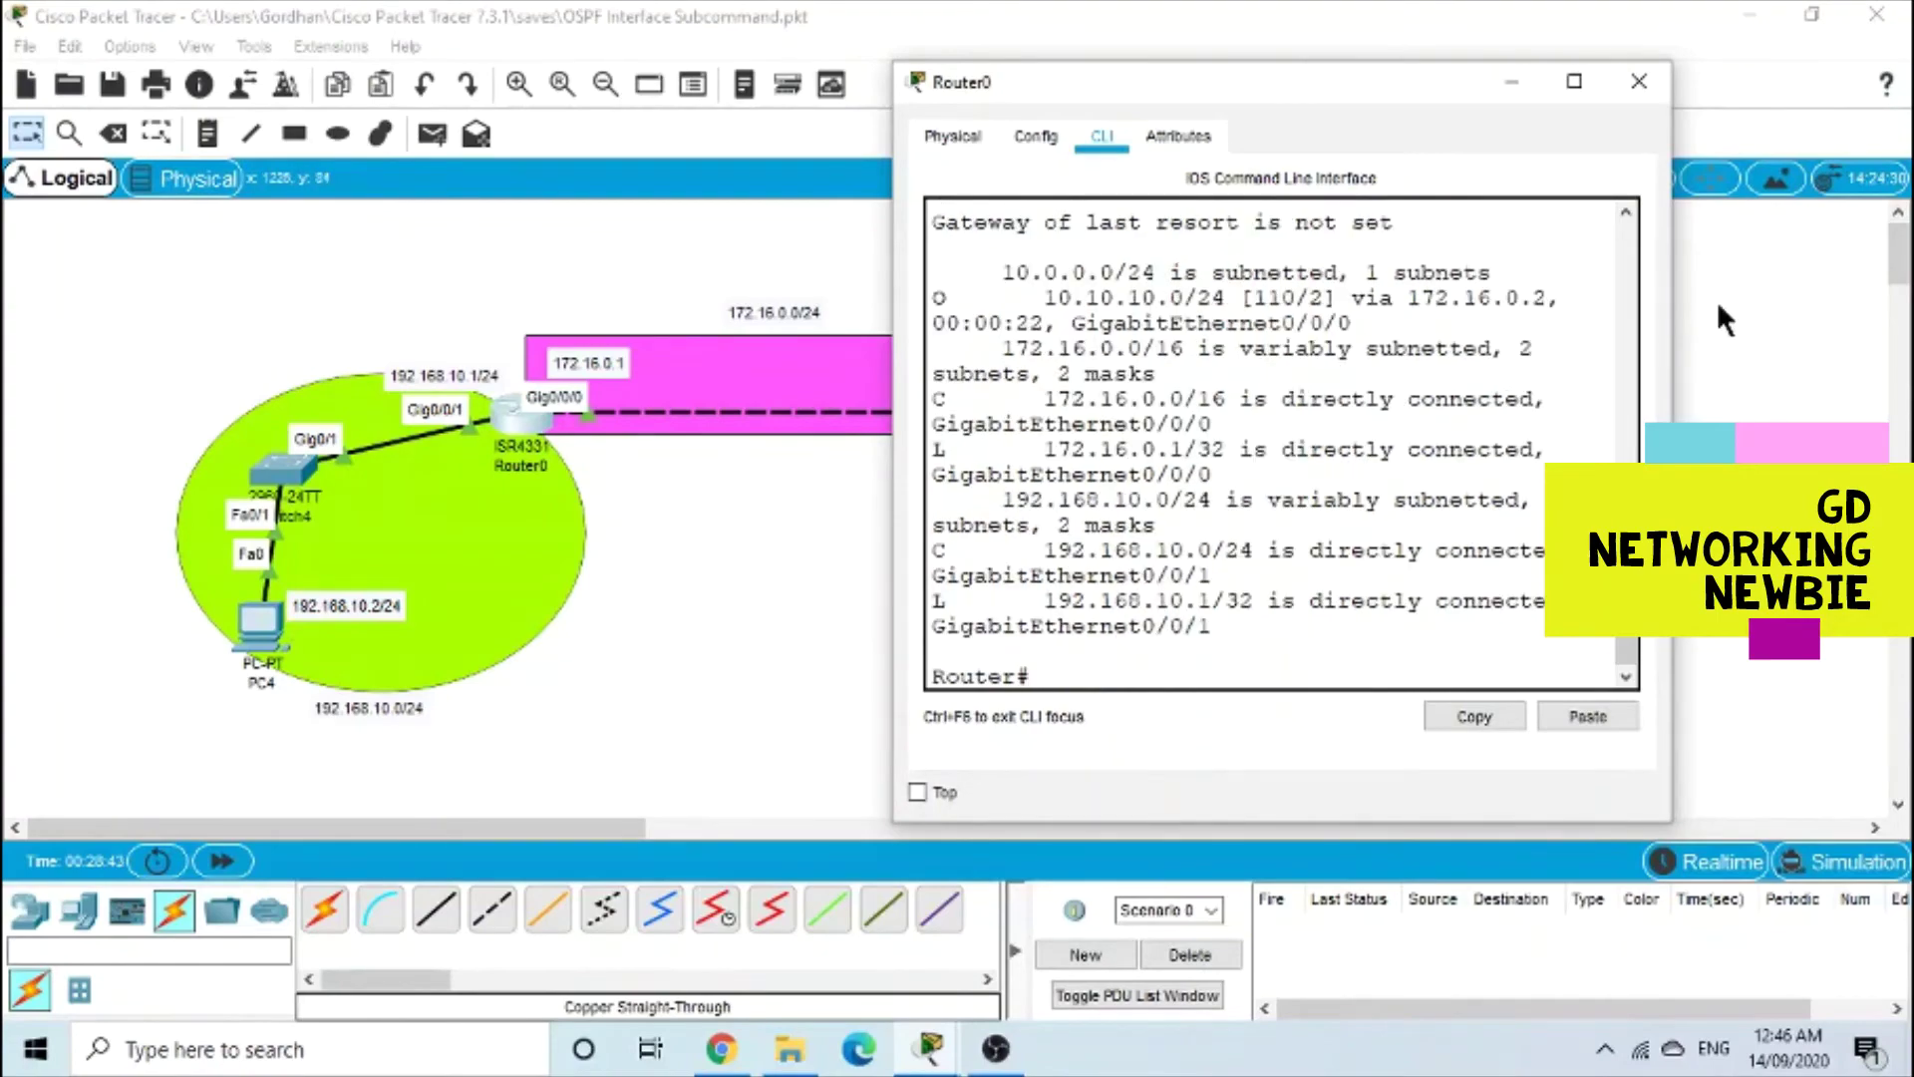
Examine the OSPF entry for 10.10.10.0/24 in Router0's enlarged routing table and close the router's window
left_click(1565, 85)
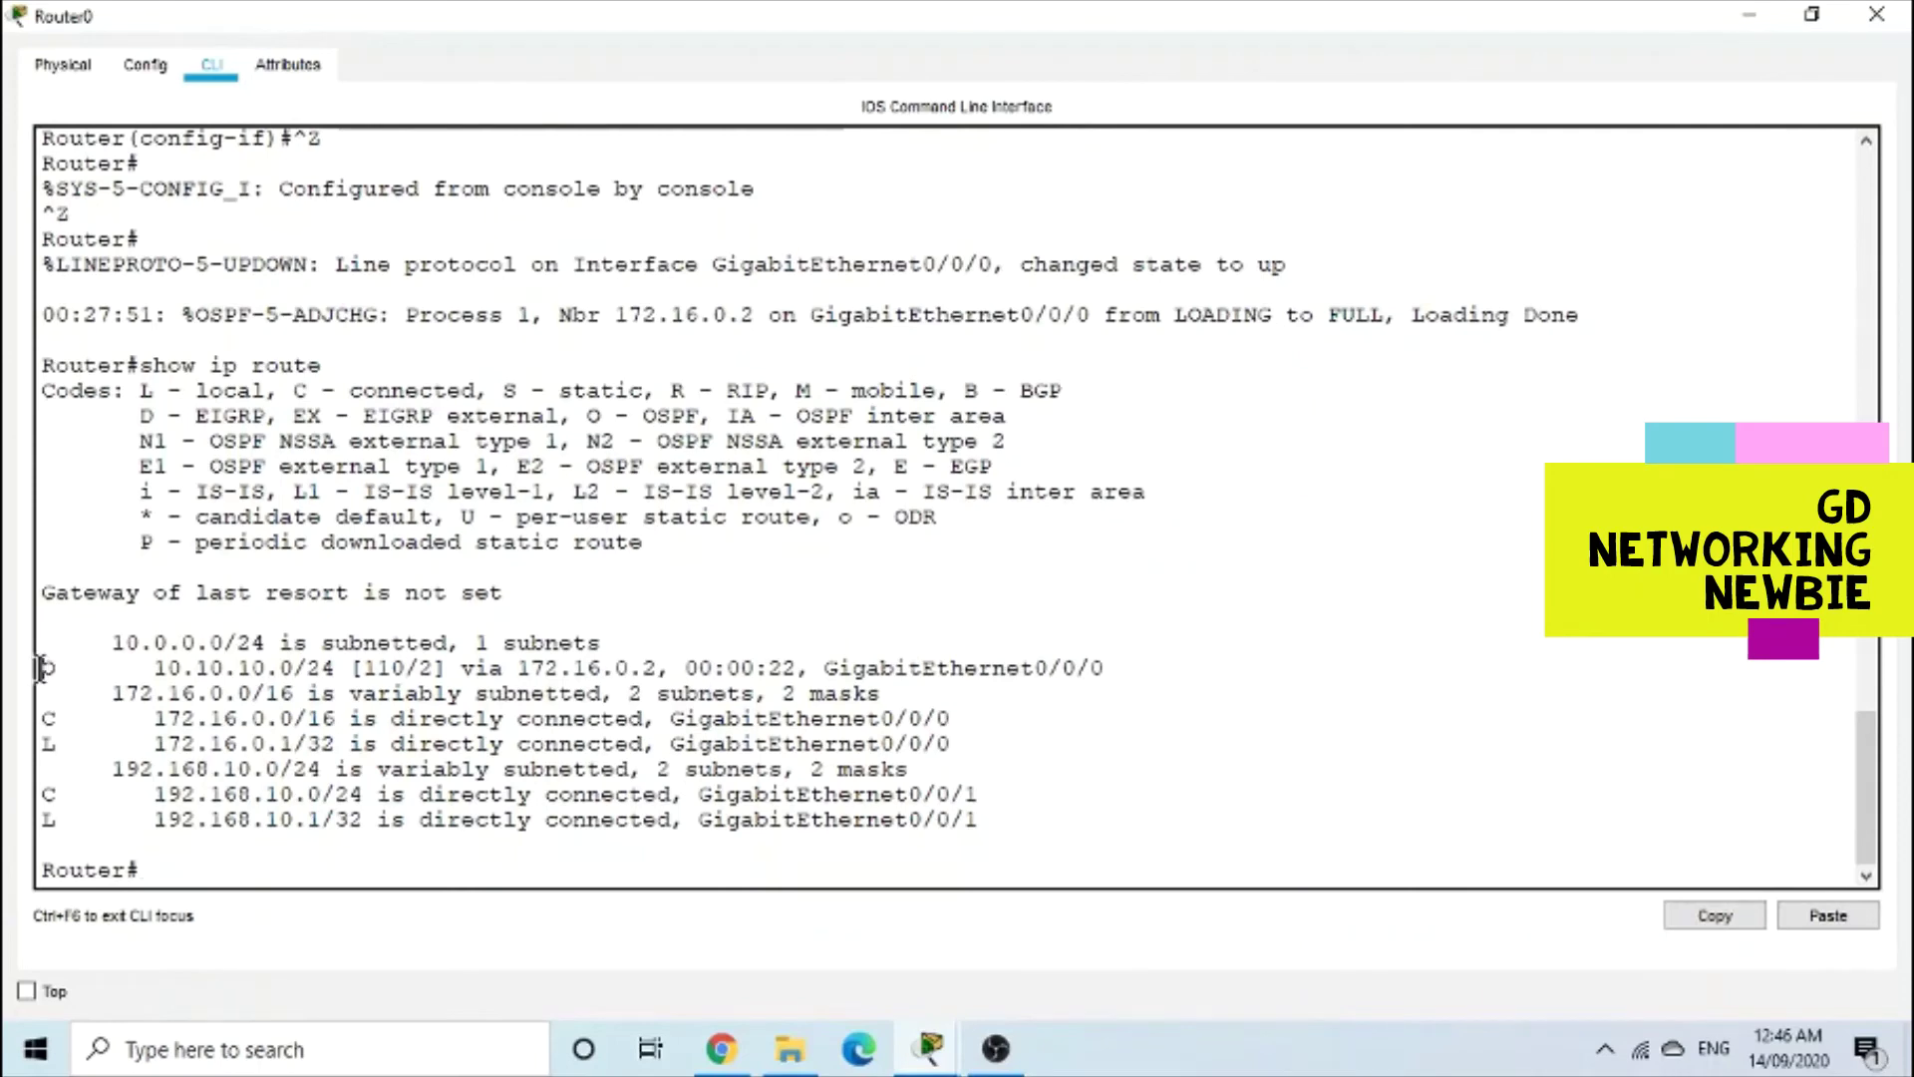
left_click_drag(40, 668, 391, 678)
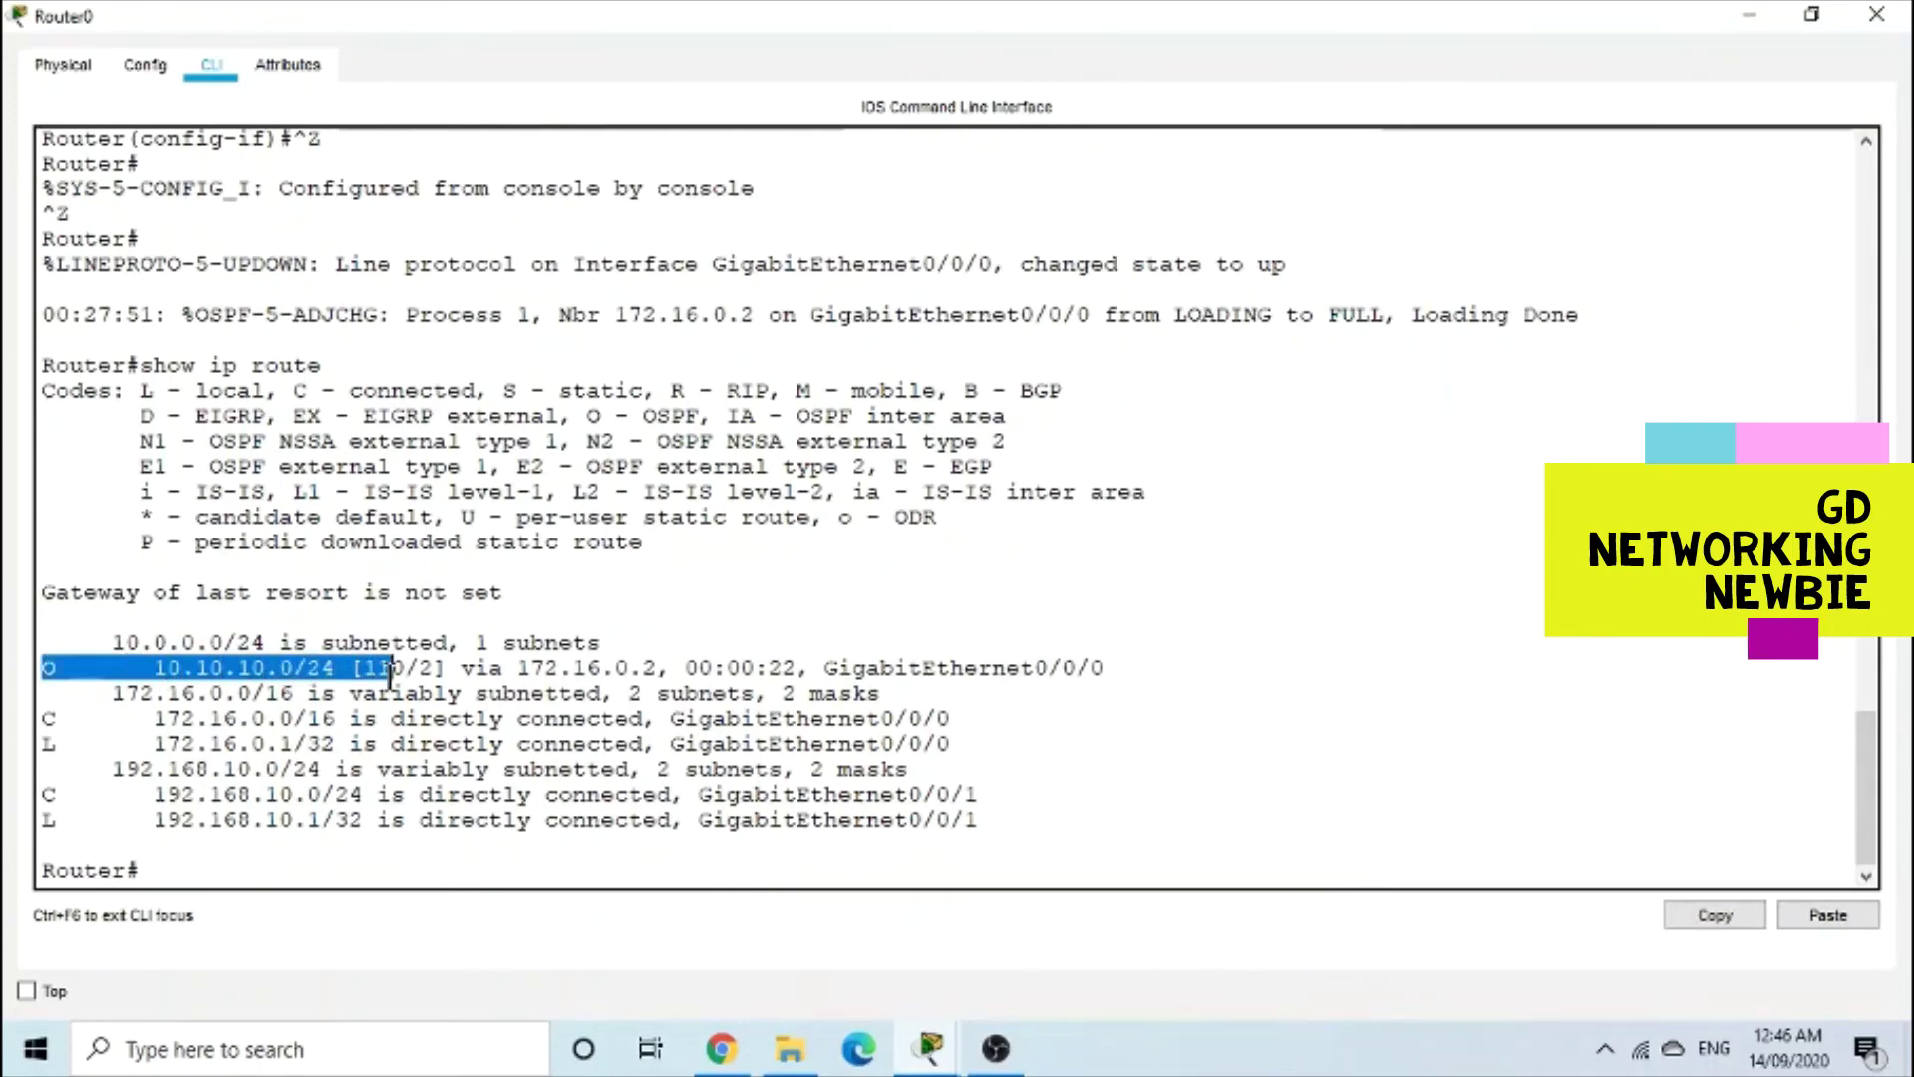
left_click(1876, 14)
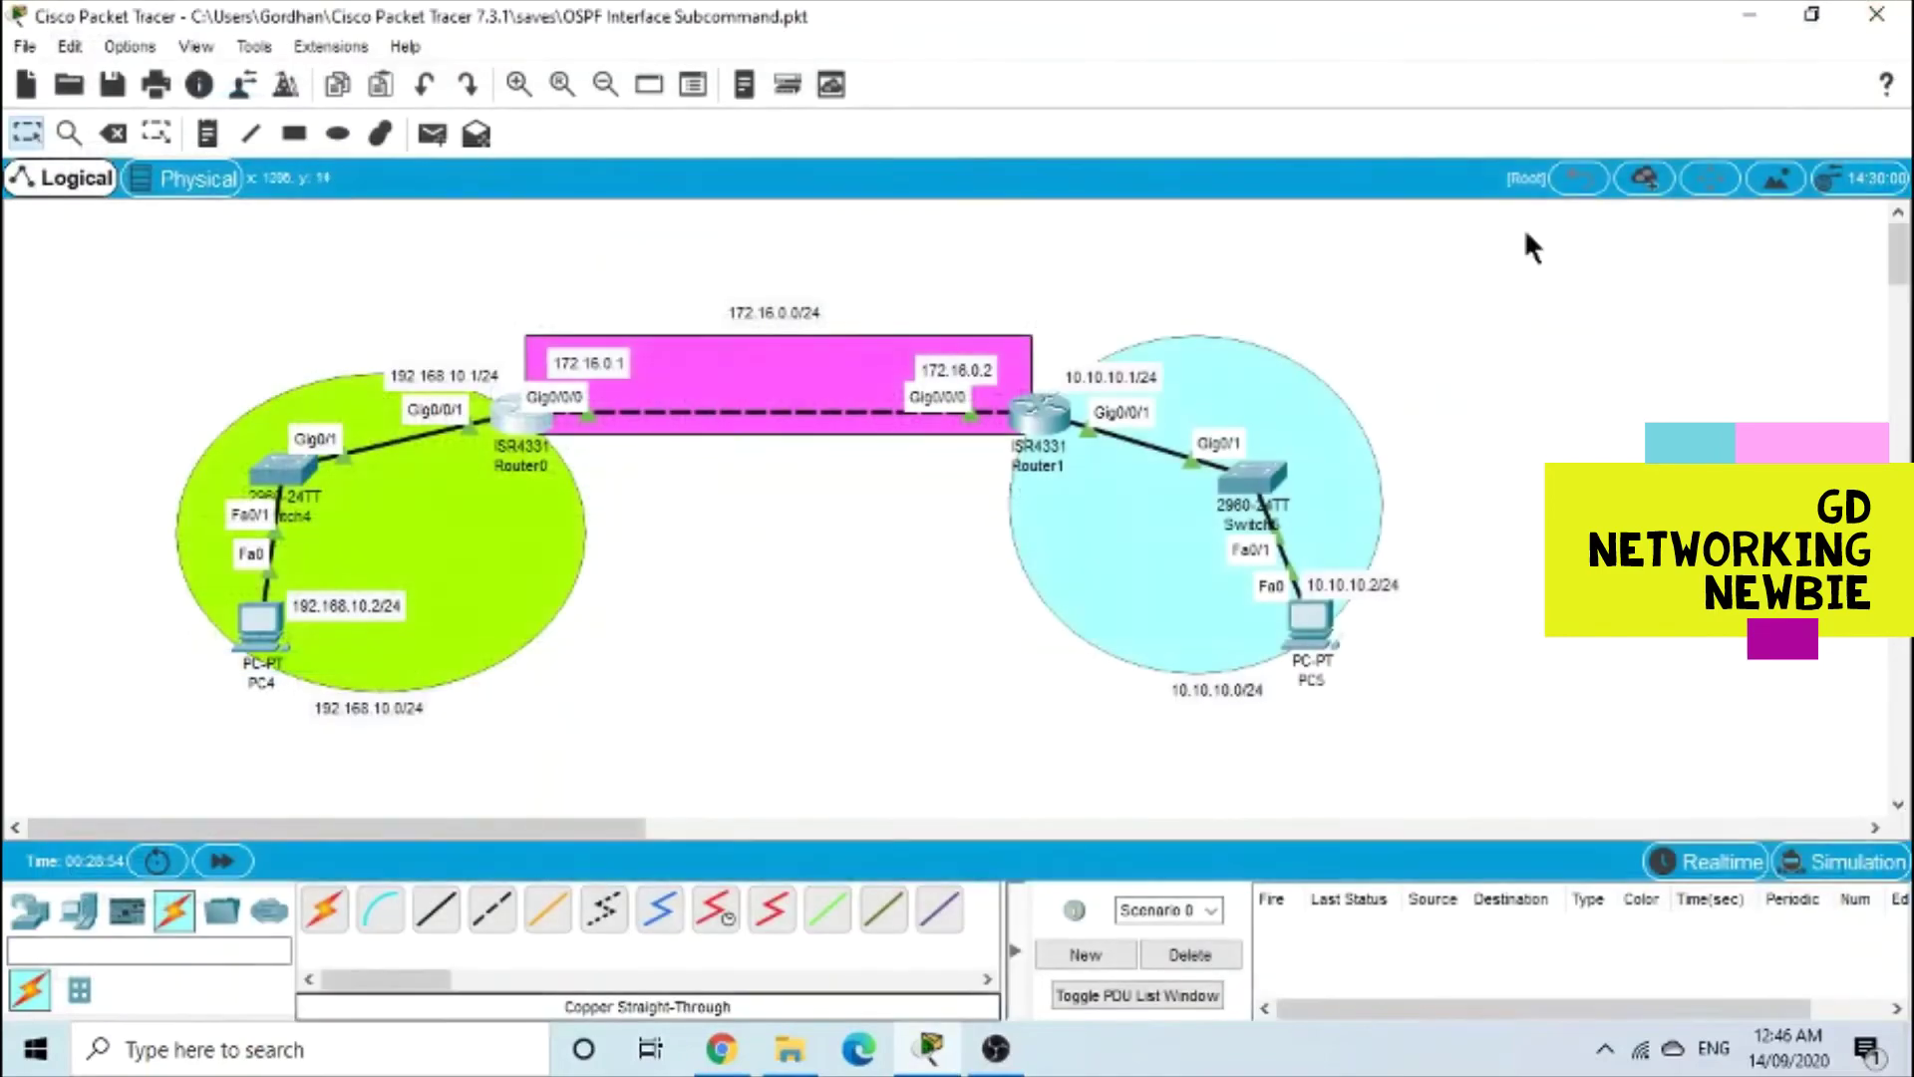
Open Router1's command line and display its routing table with show ip route
left_click(1037, 419)
type("show i")
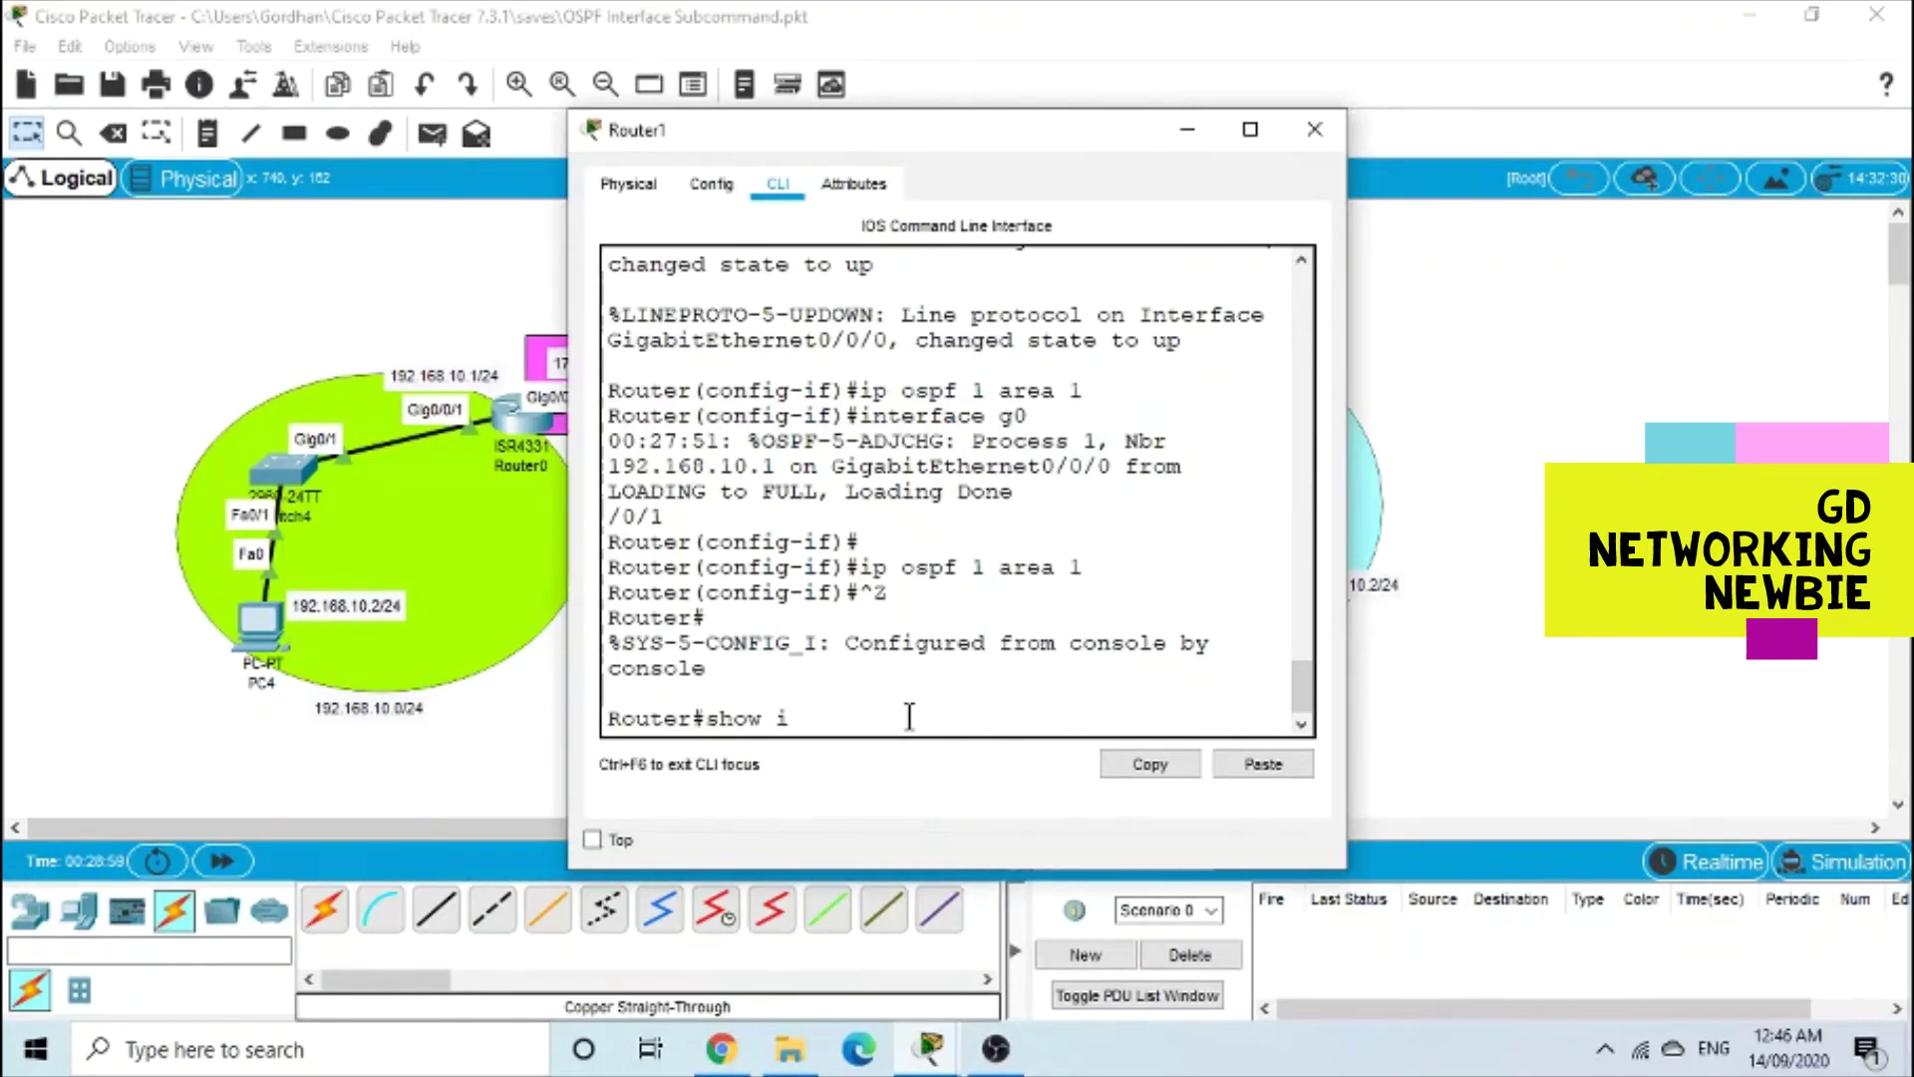
type("p route")
key("Return")
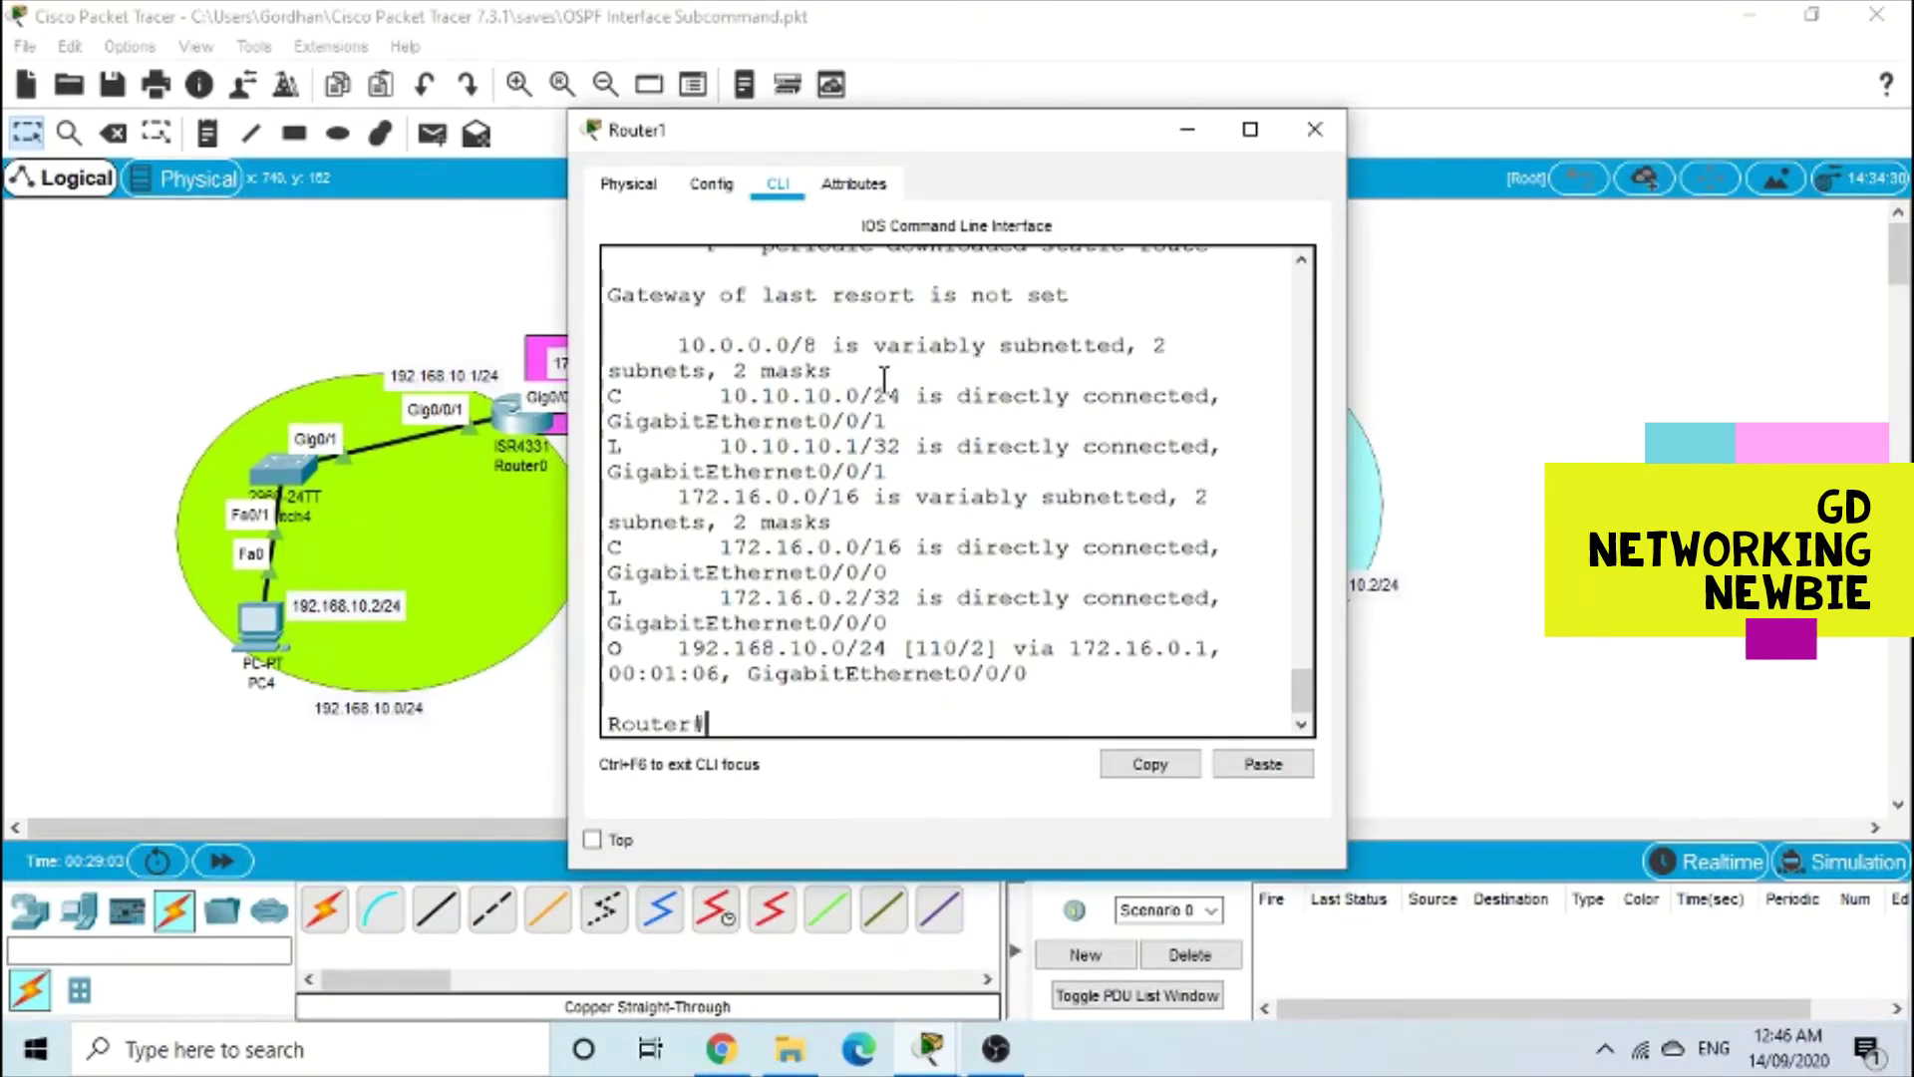
Examine the OSPF, connected and local entries against the code legend in Router1's enlarged routing table, and close the router's window
left_click(1241, 145)
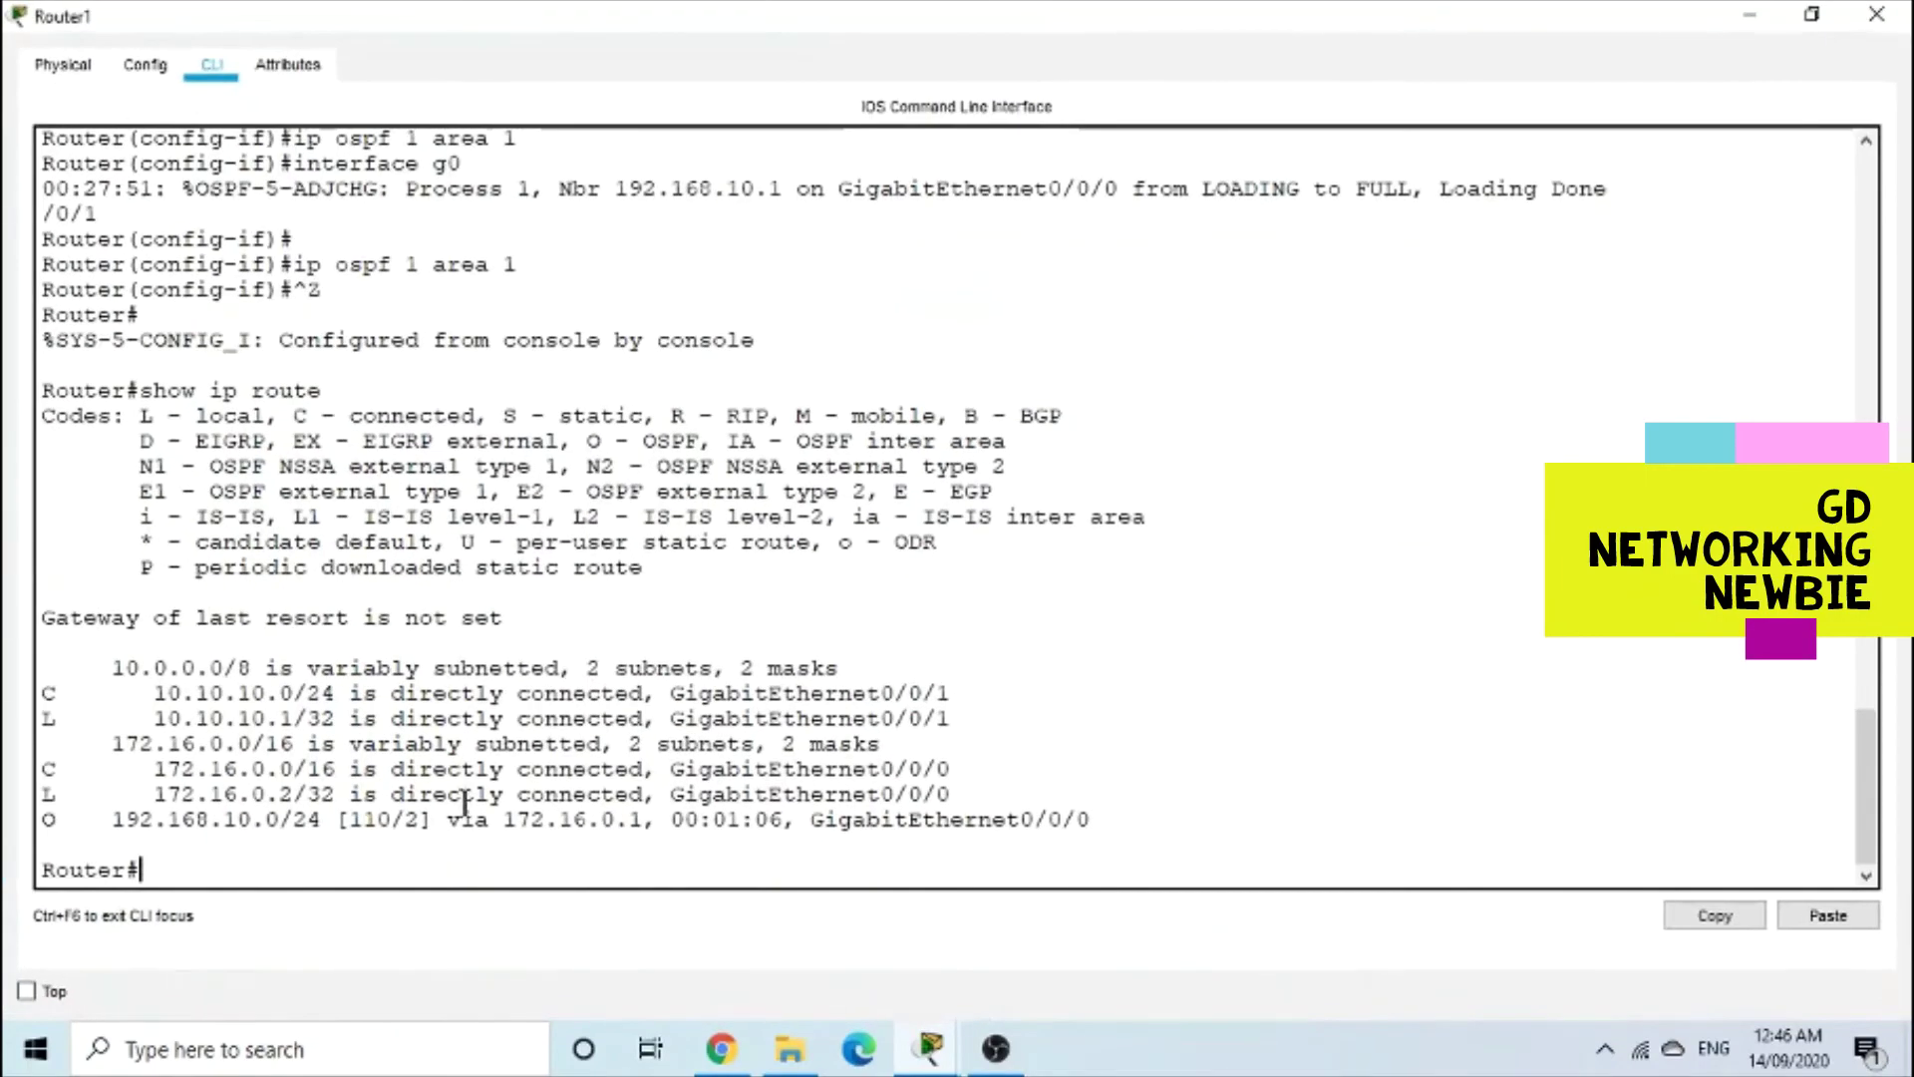
left_click_drag(41, 819, 110, 819)
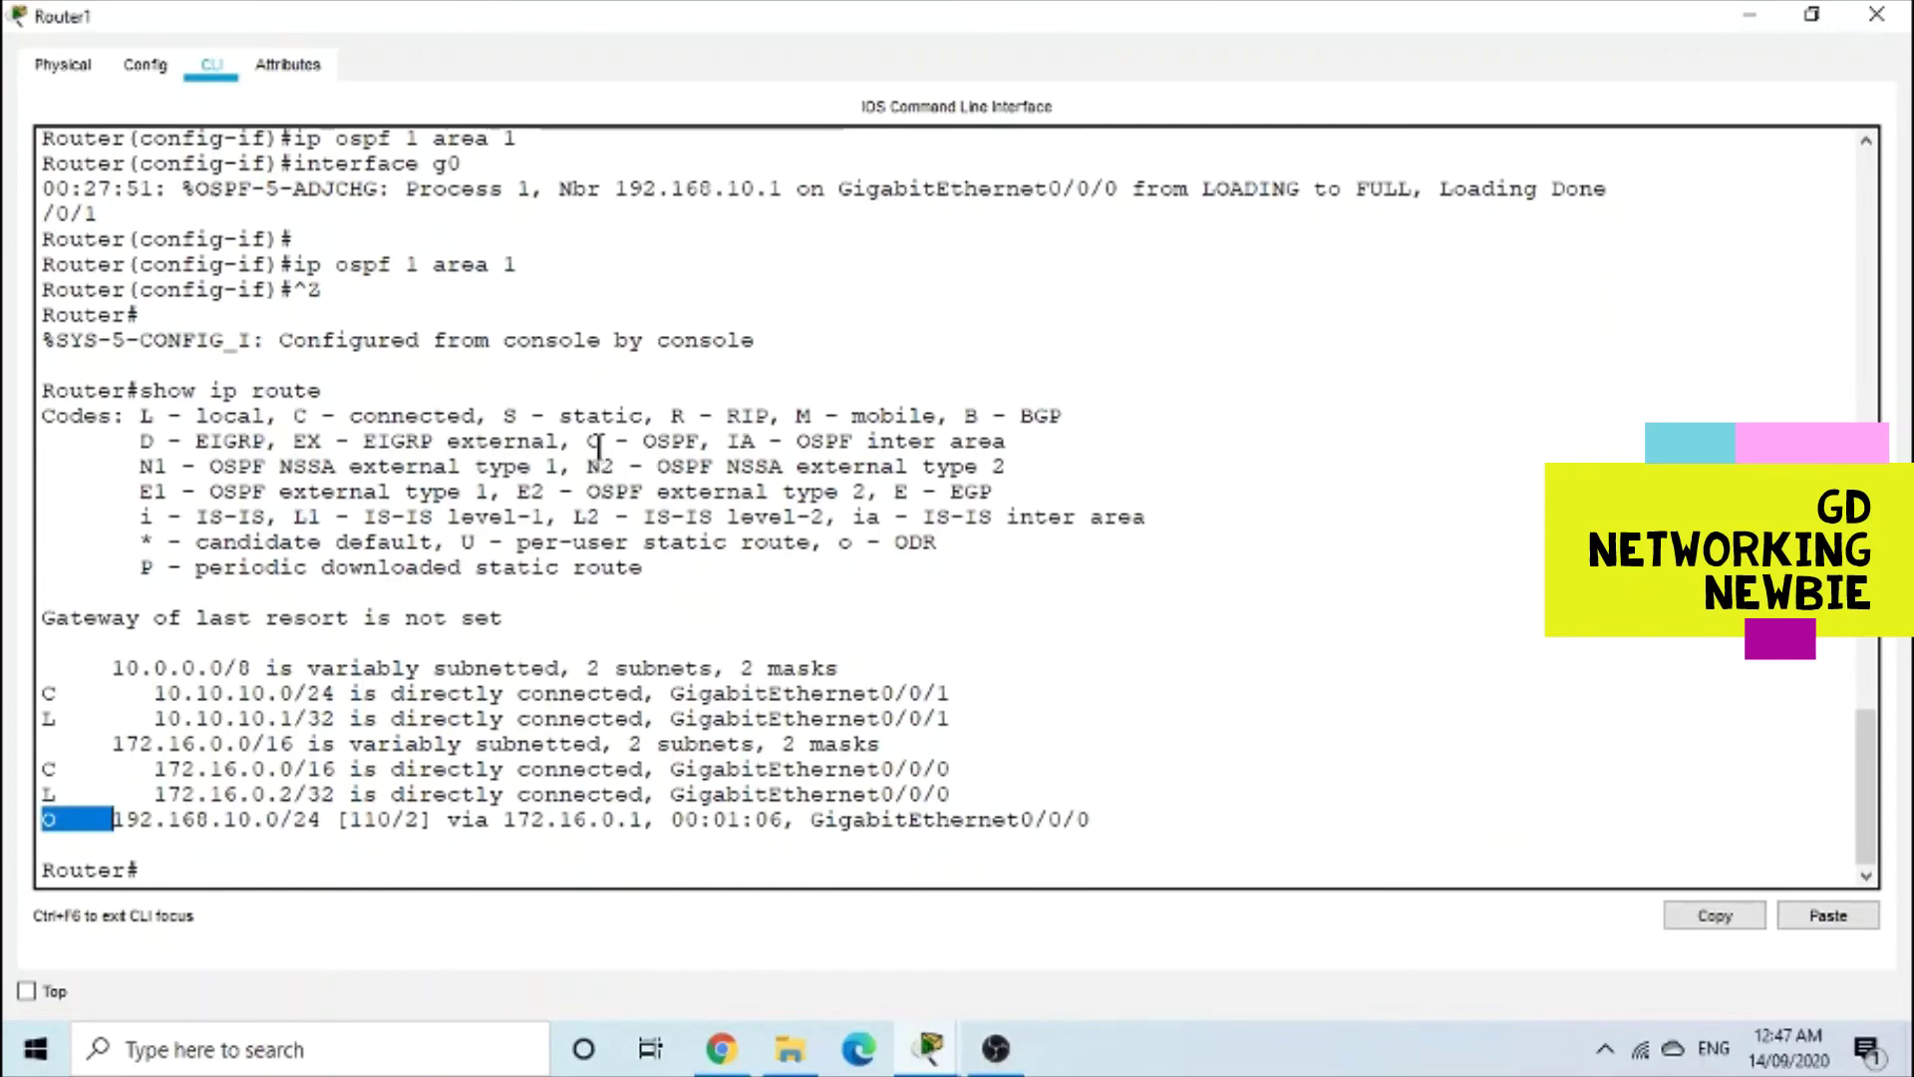
left_click_drag(588, 442, 703, 445)
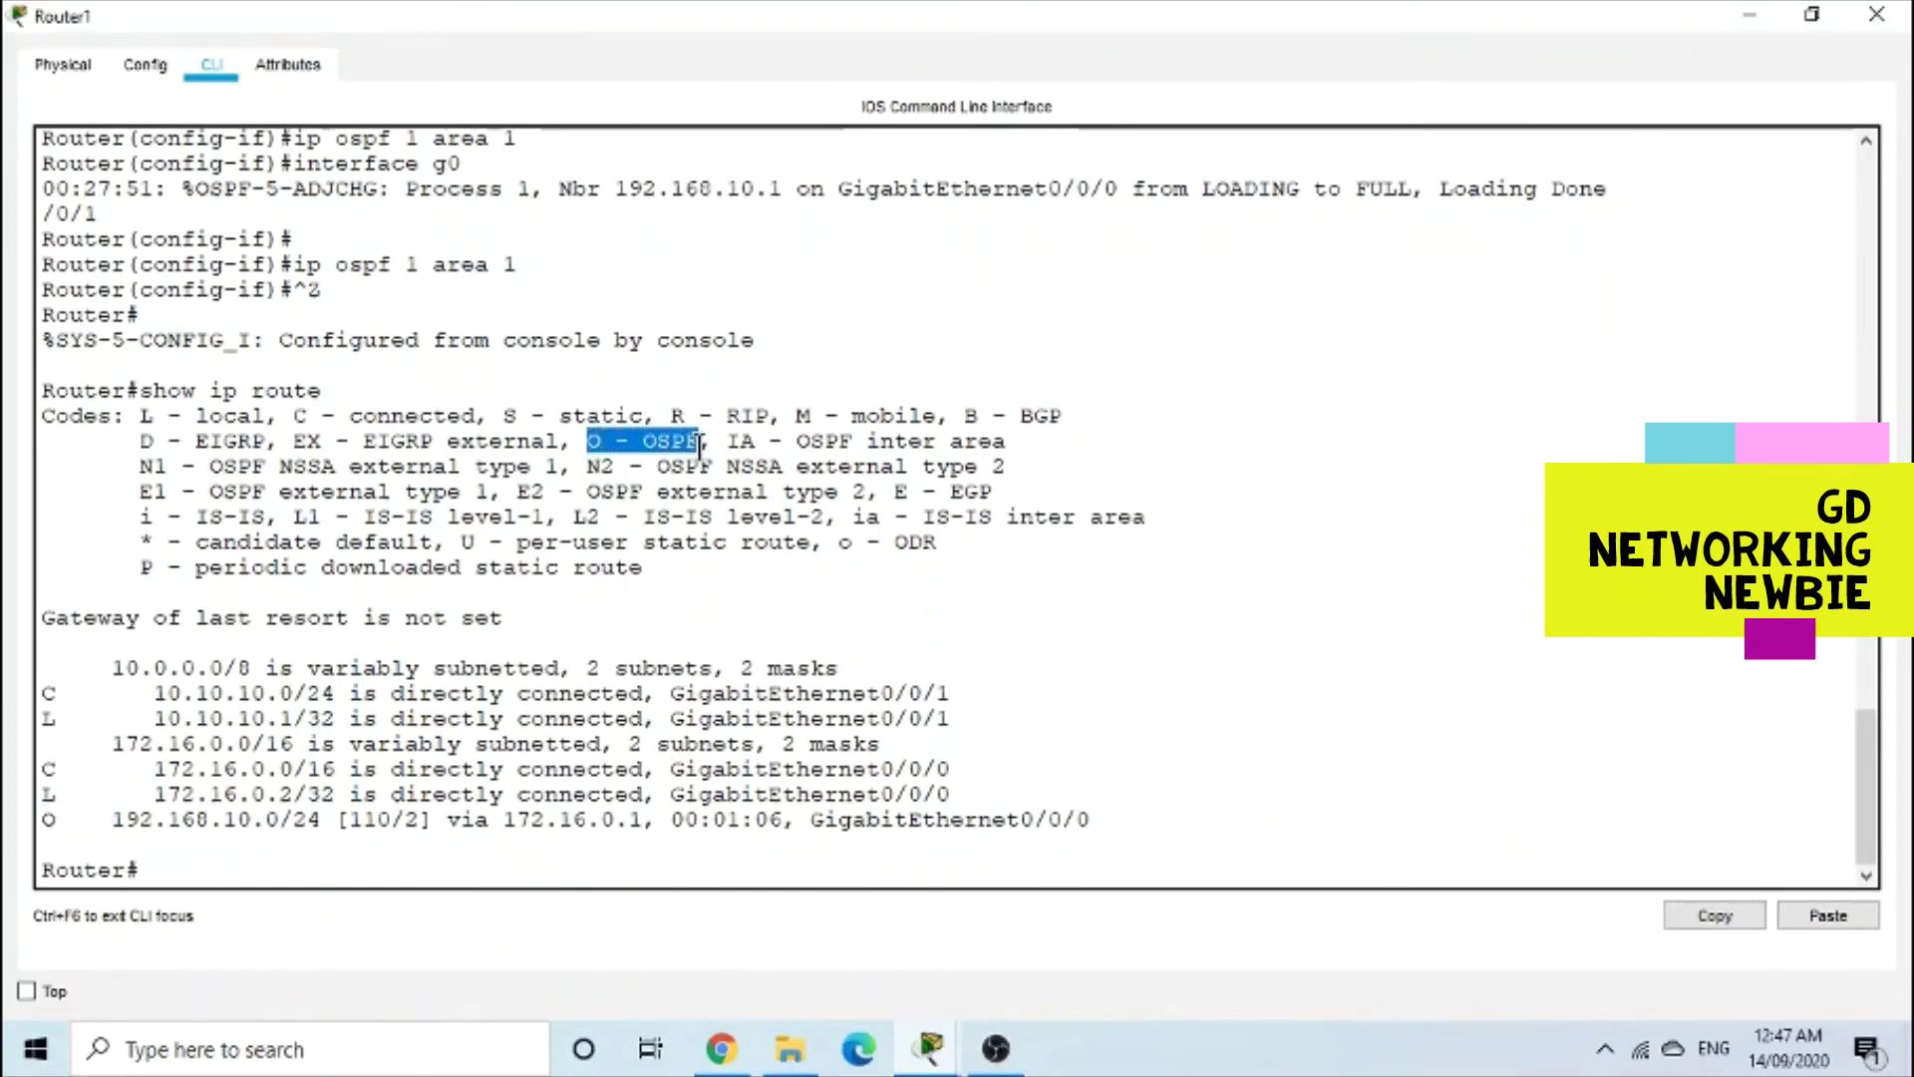
left_click_drag(44, 714, 403, 733)
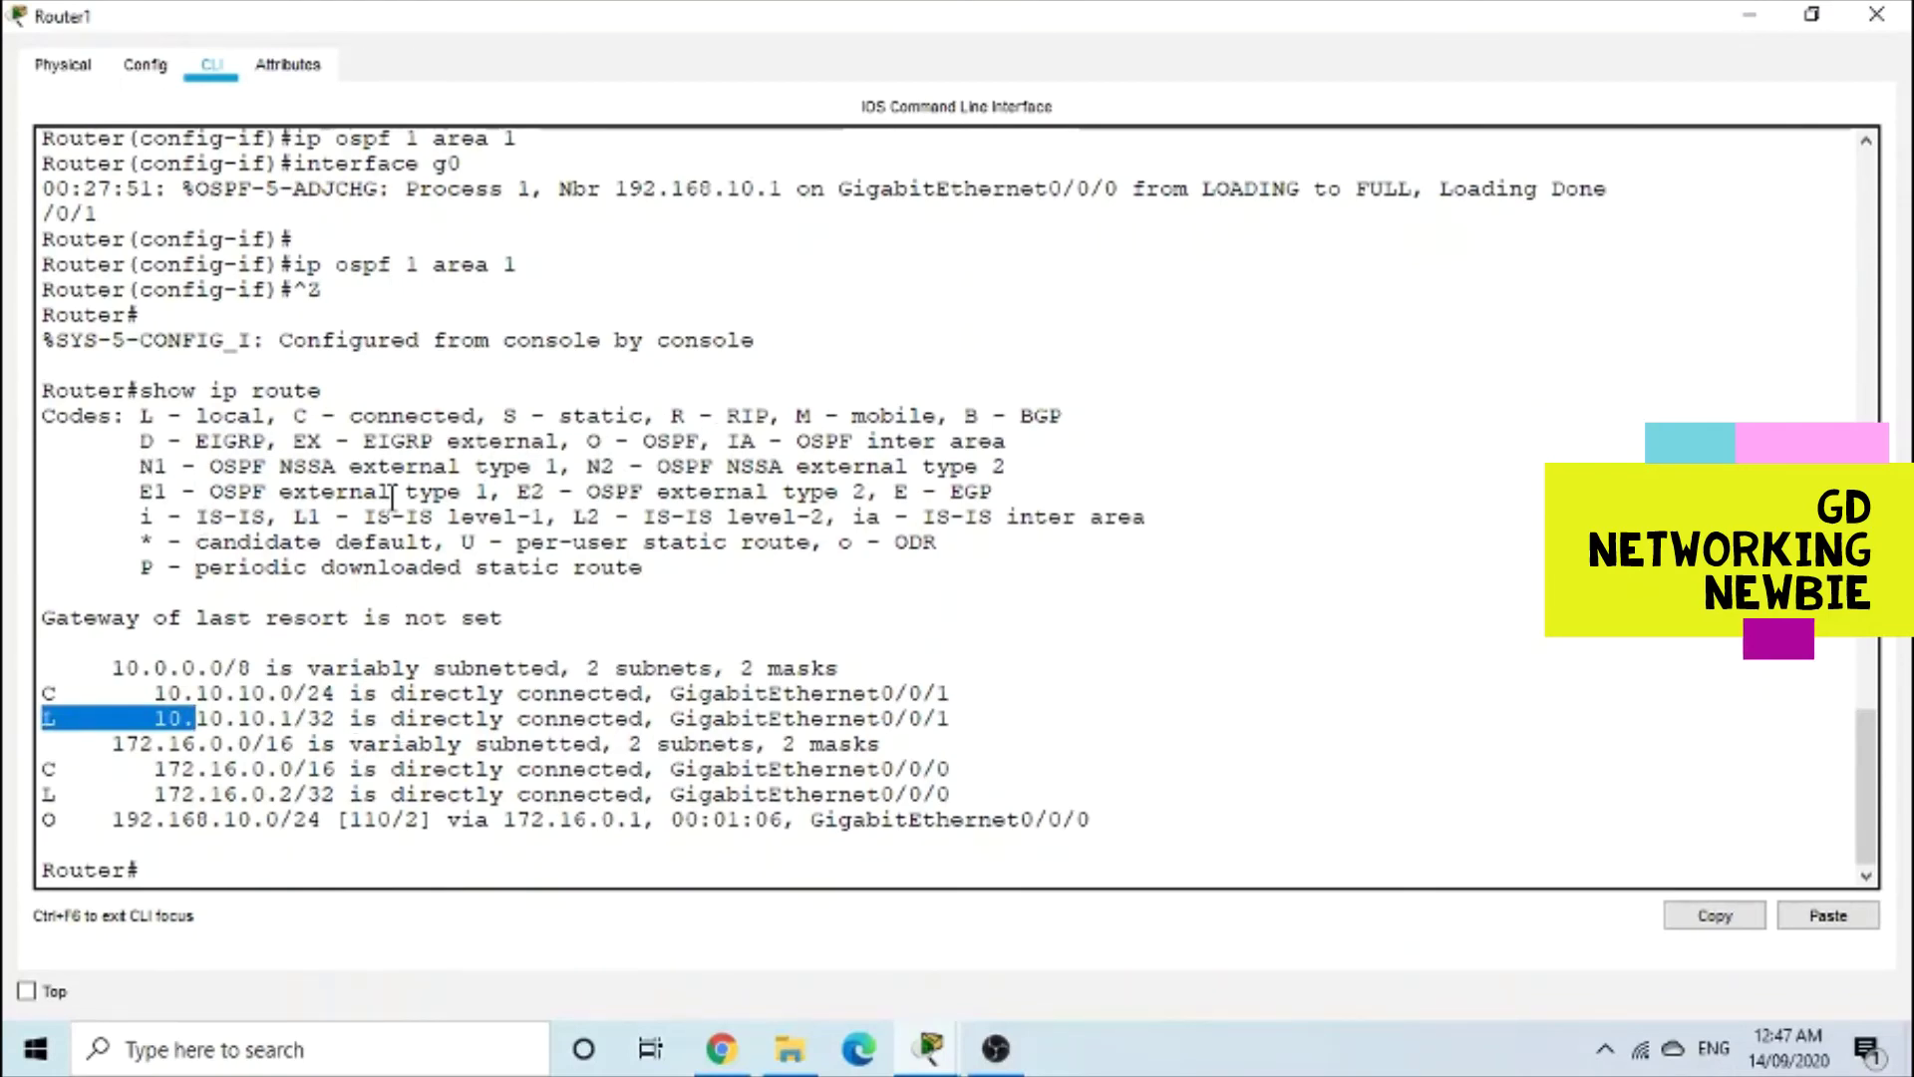
left_click_drag(350, 415, 462, 415)
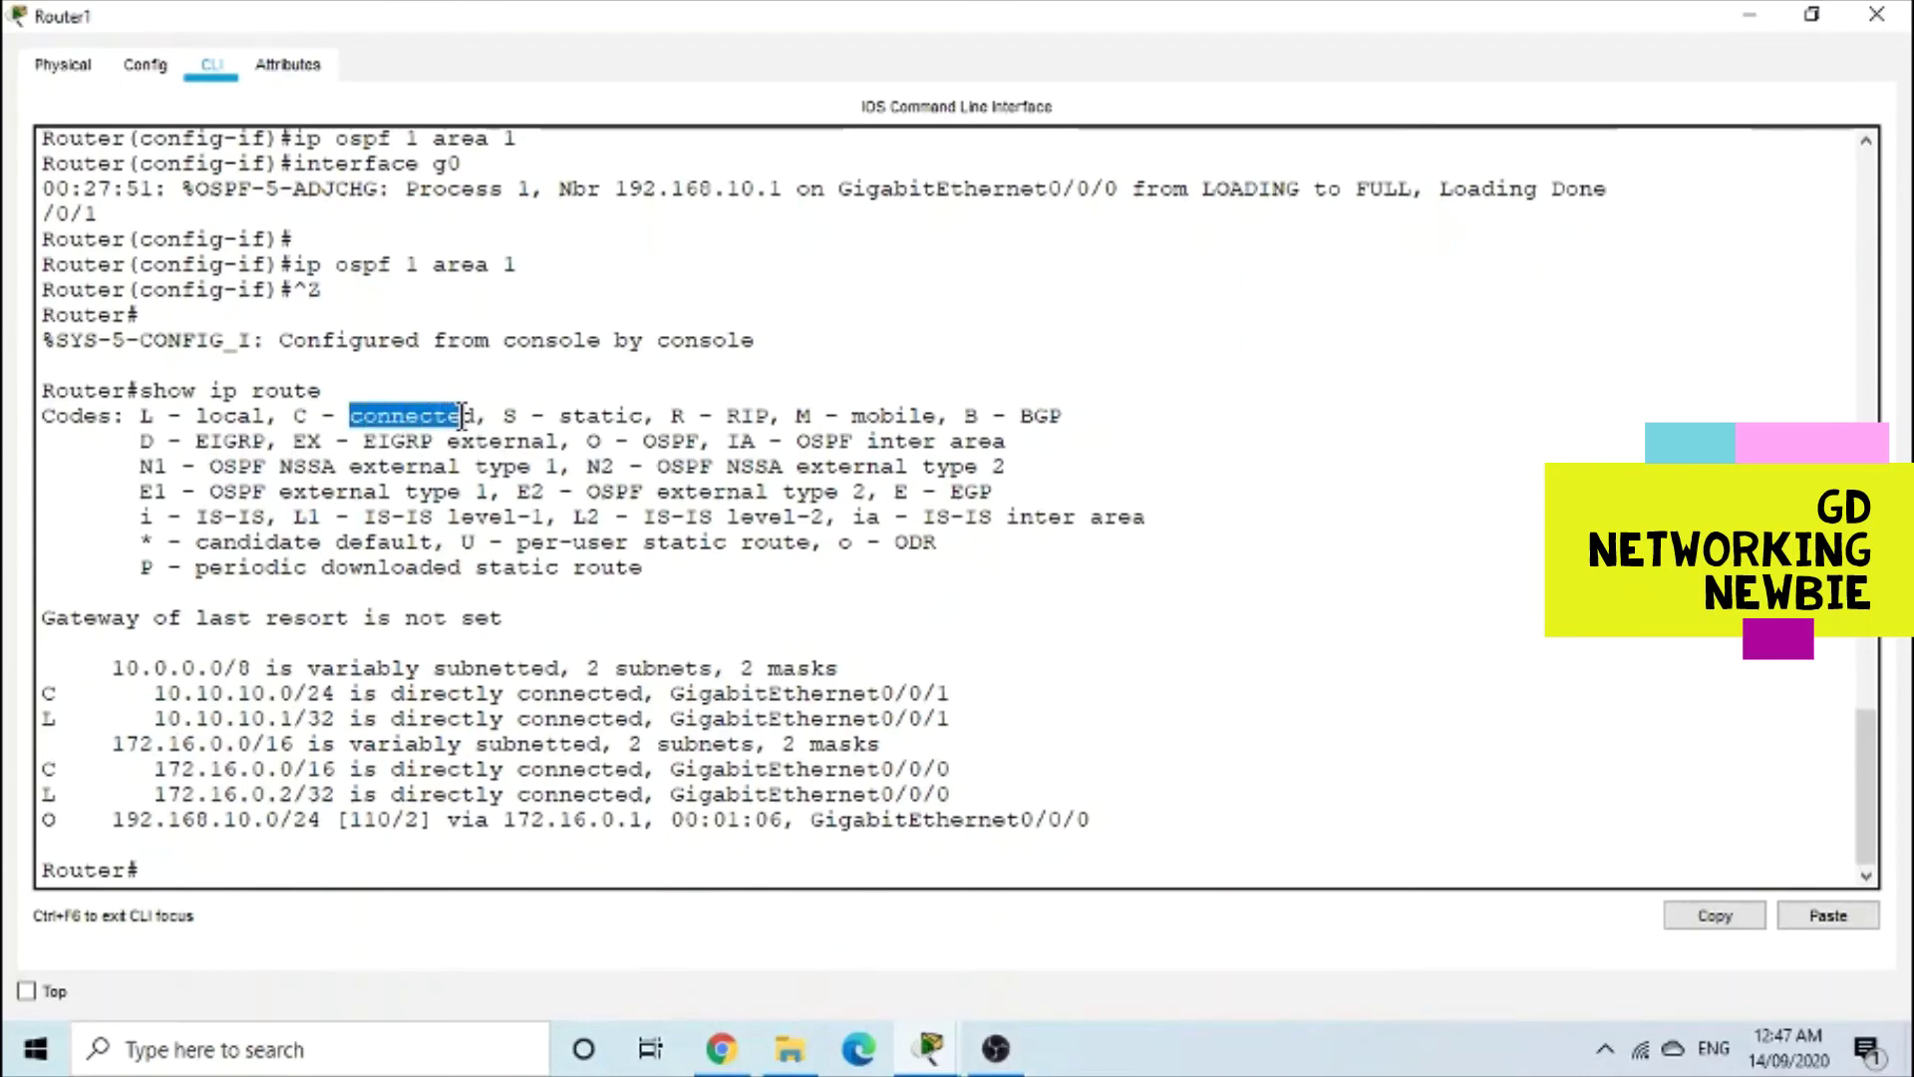
left_click_drag(208, 416, 237, 416)
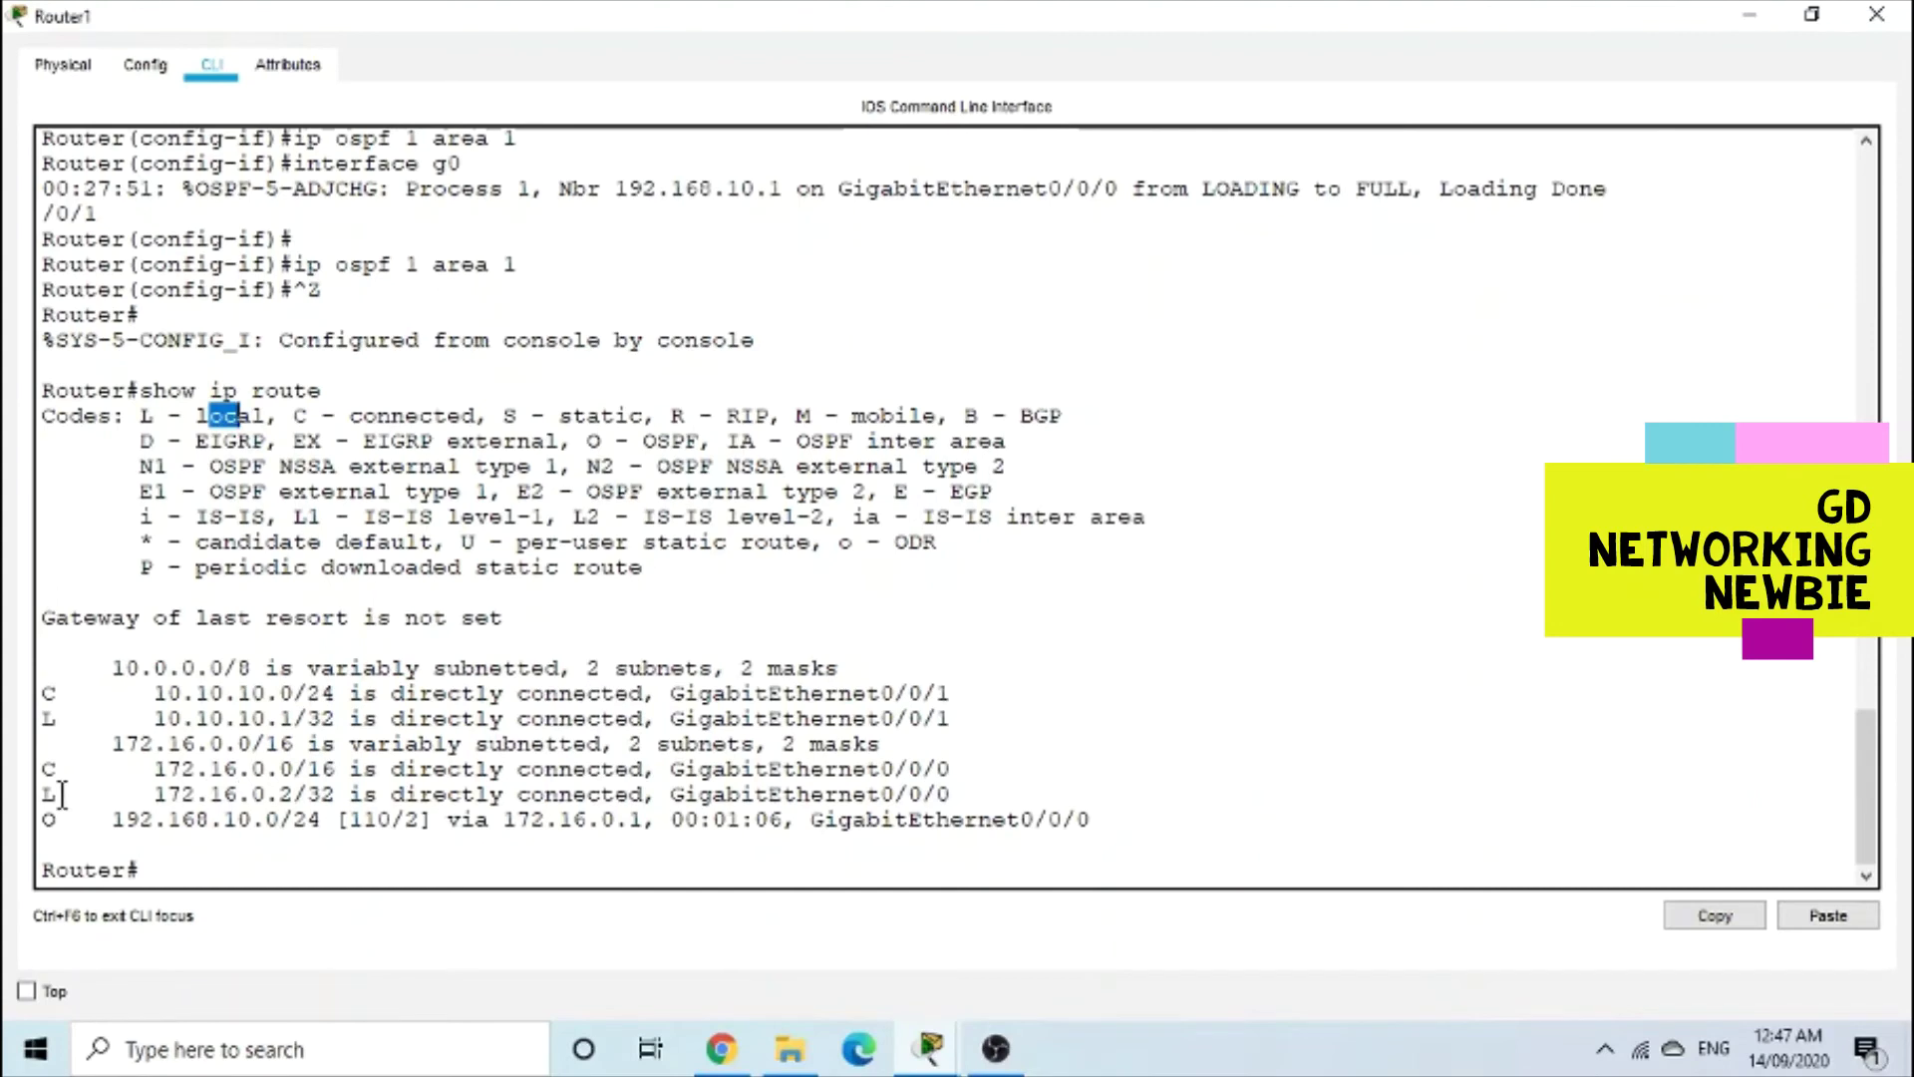
left_click_drag(55, 794, 329, 796)
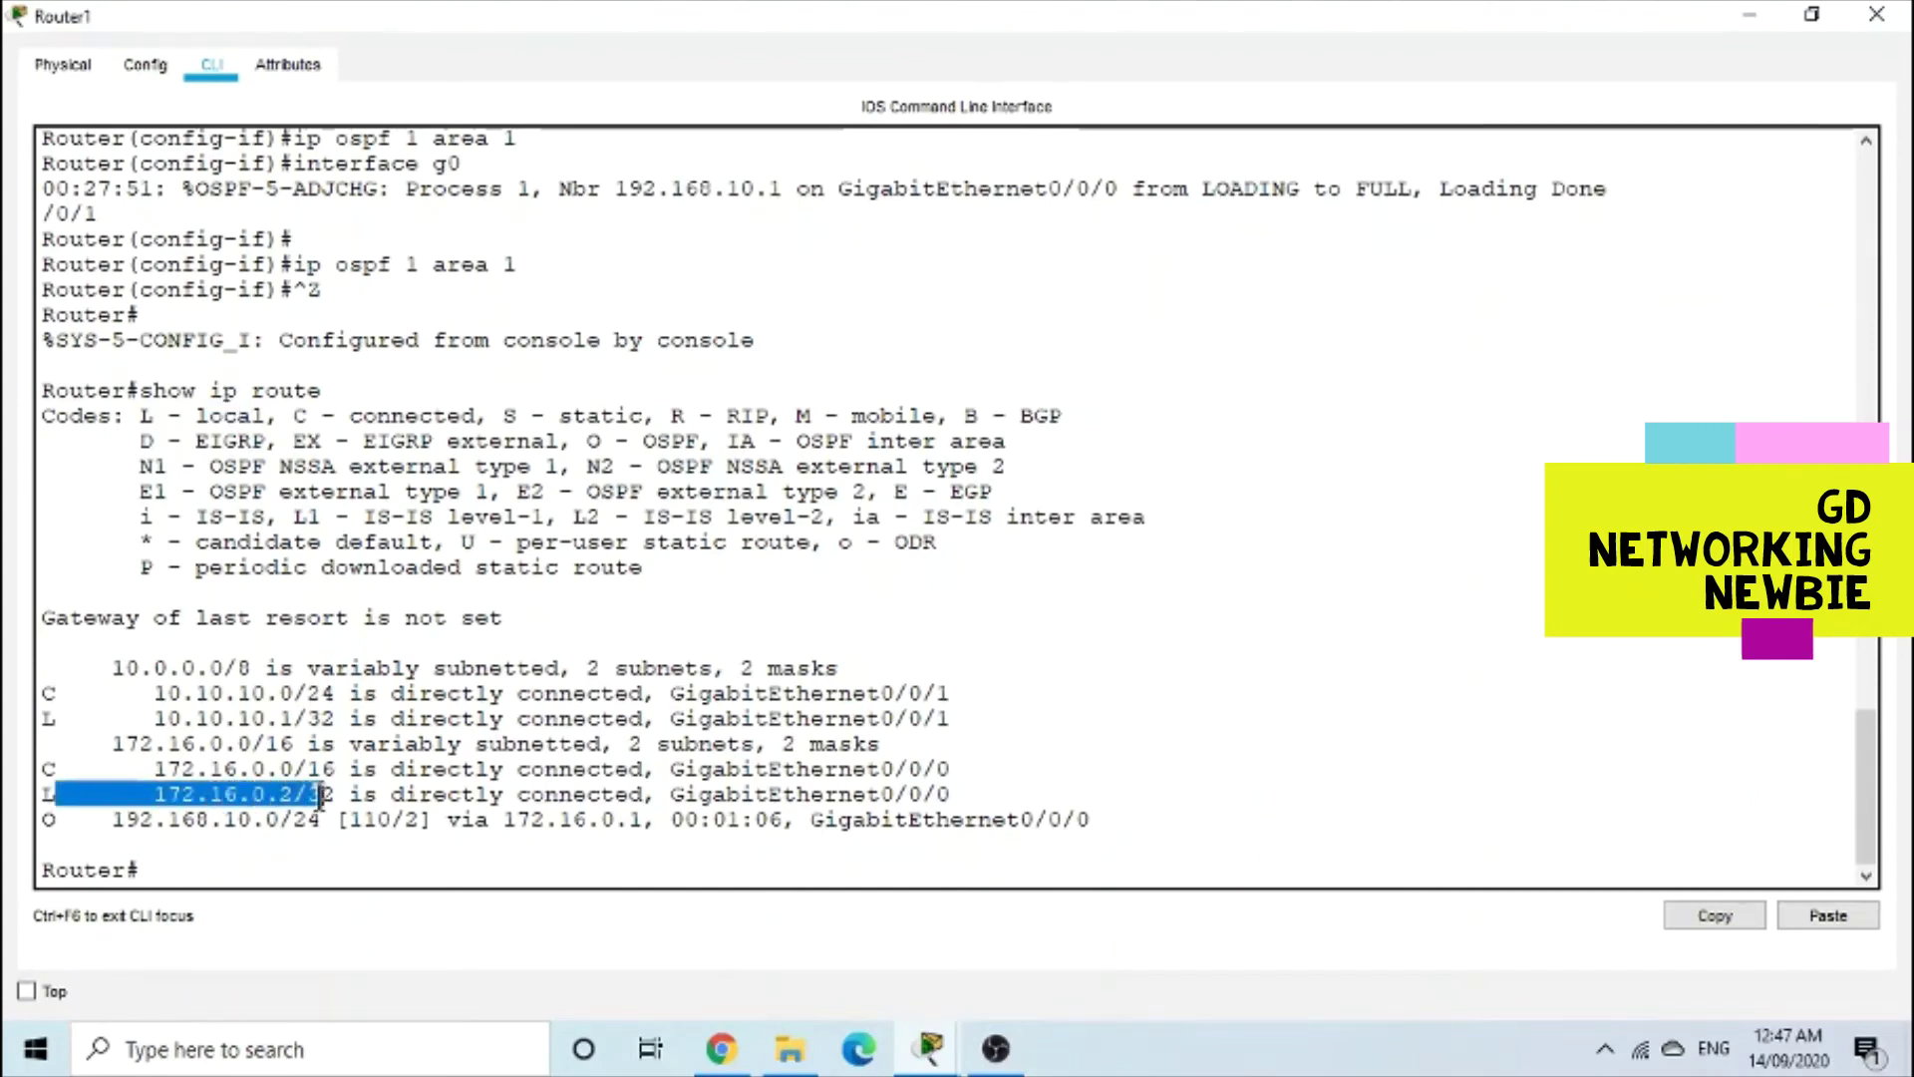
left_click_drag(155, 768, 306, 771)
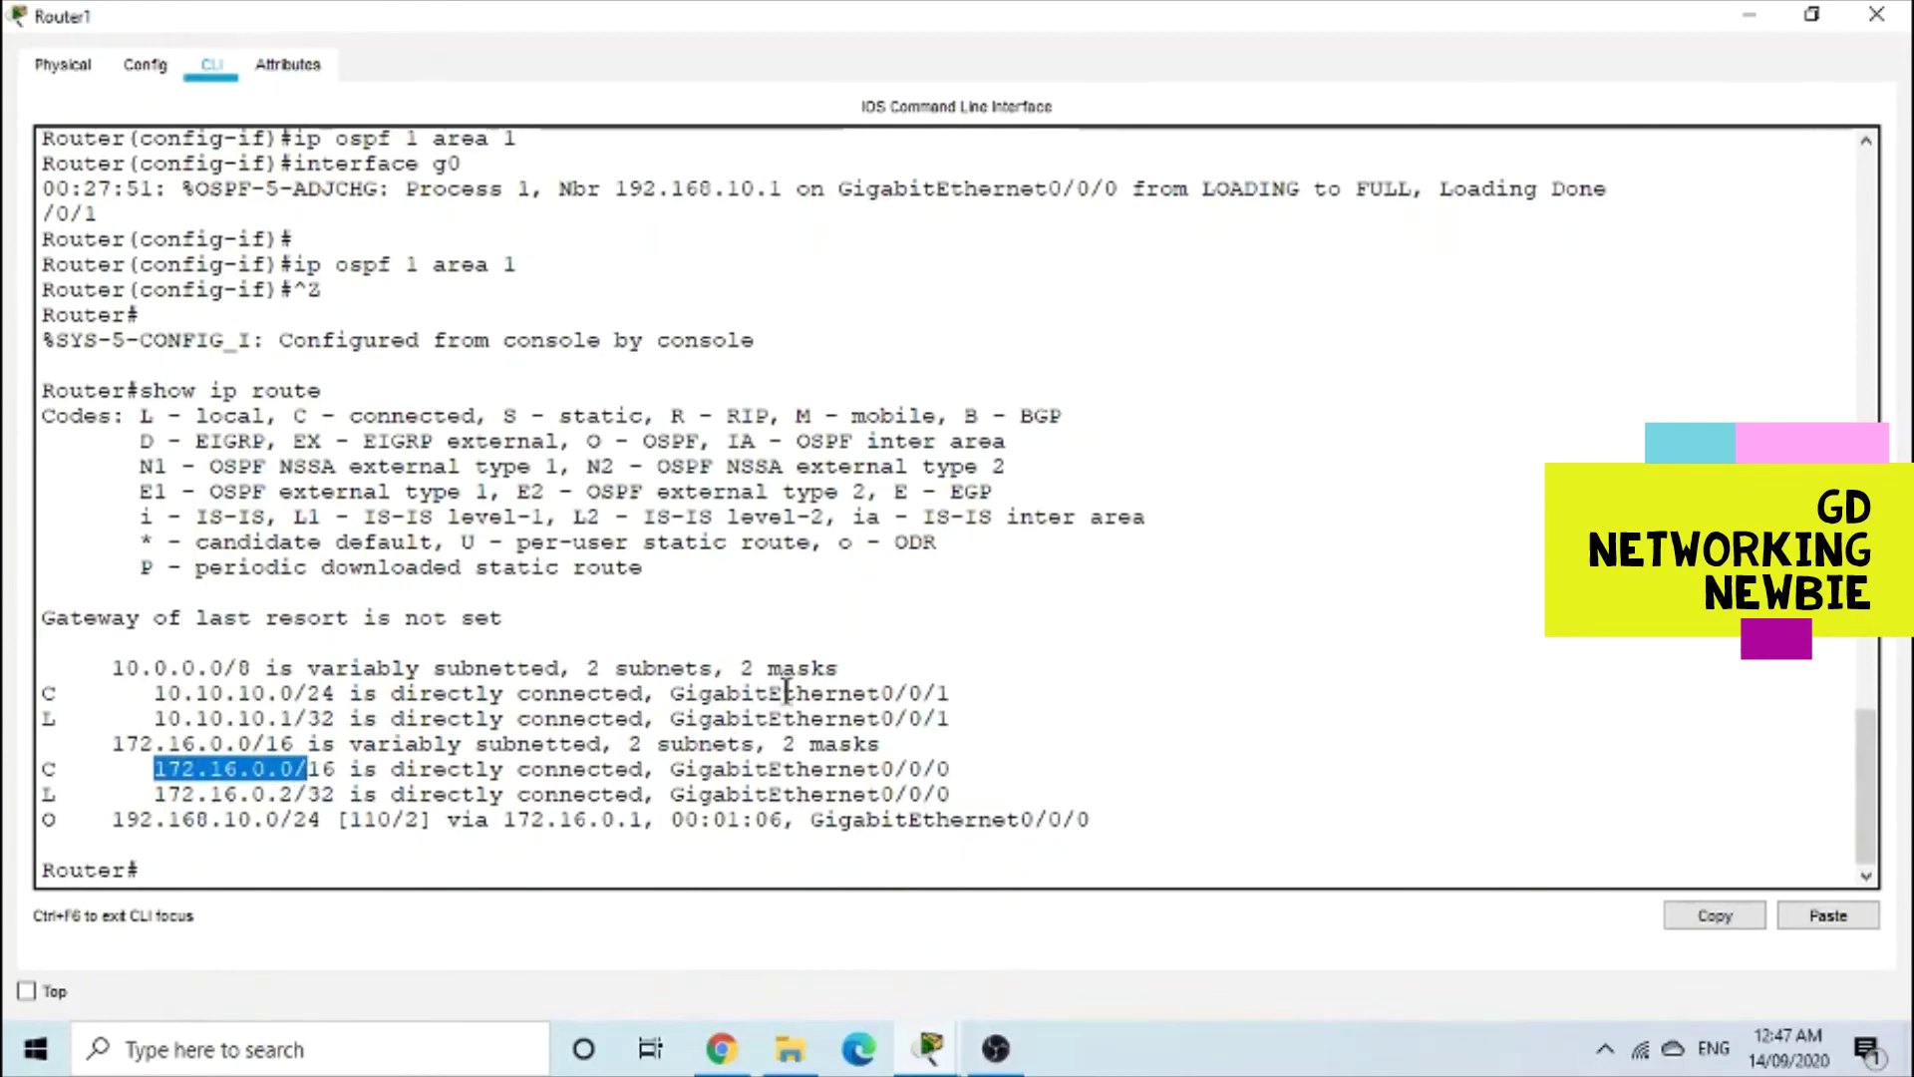
left_click(1850, 9)
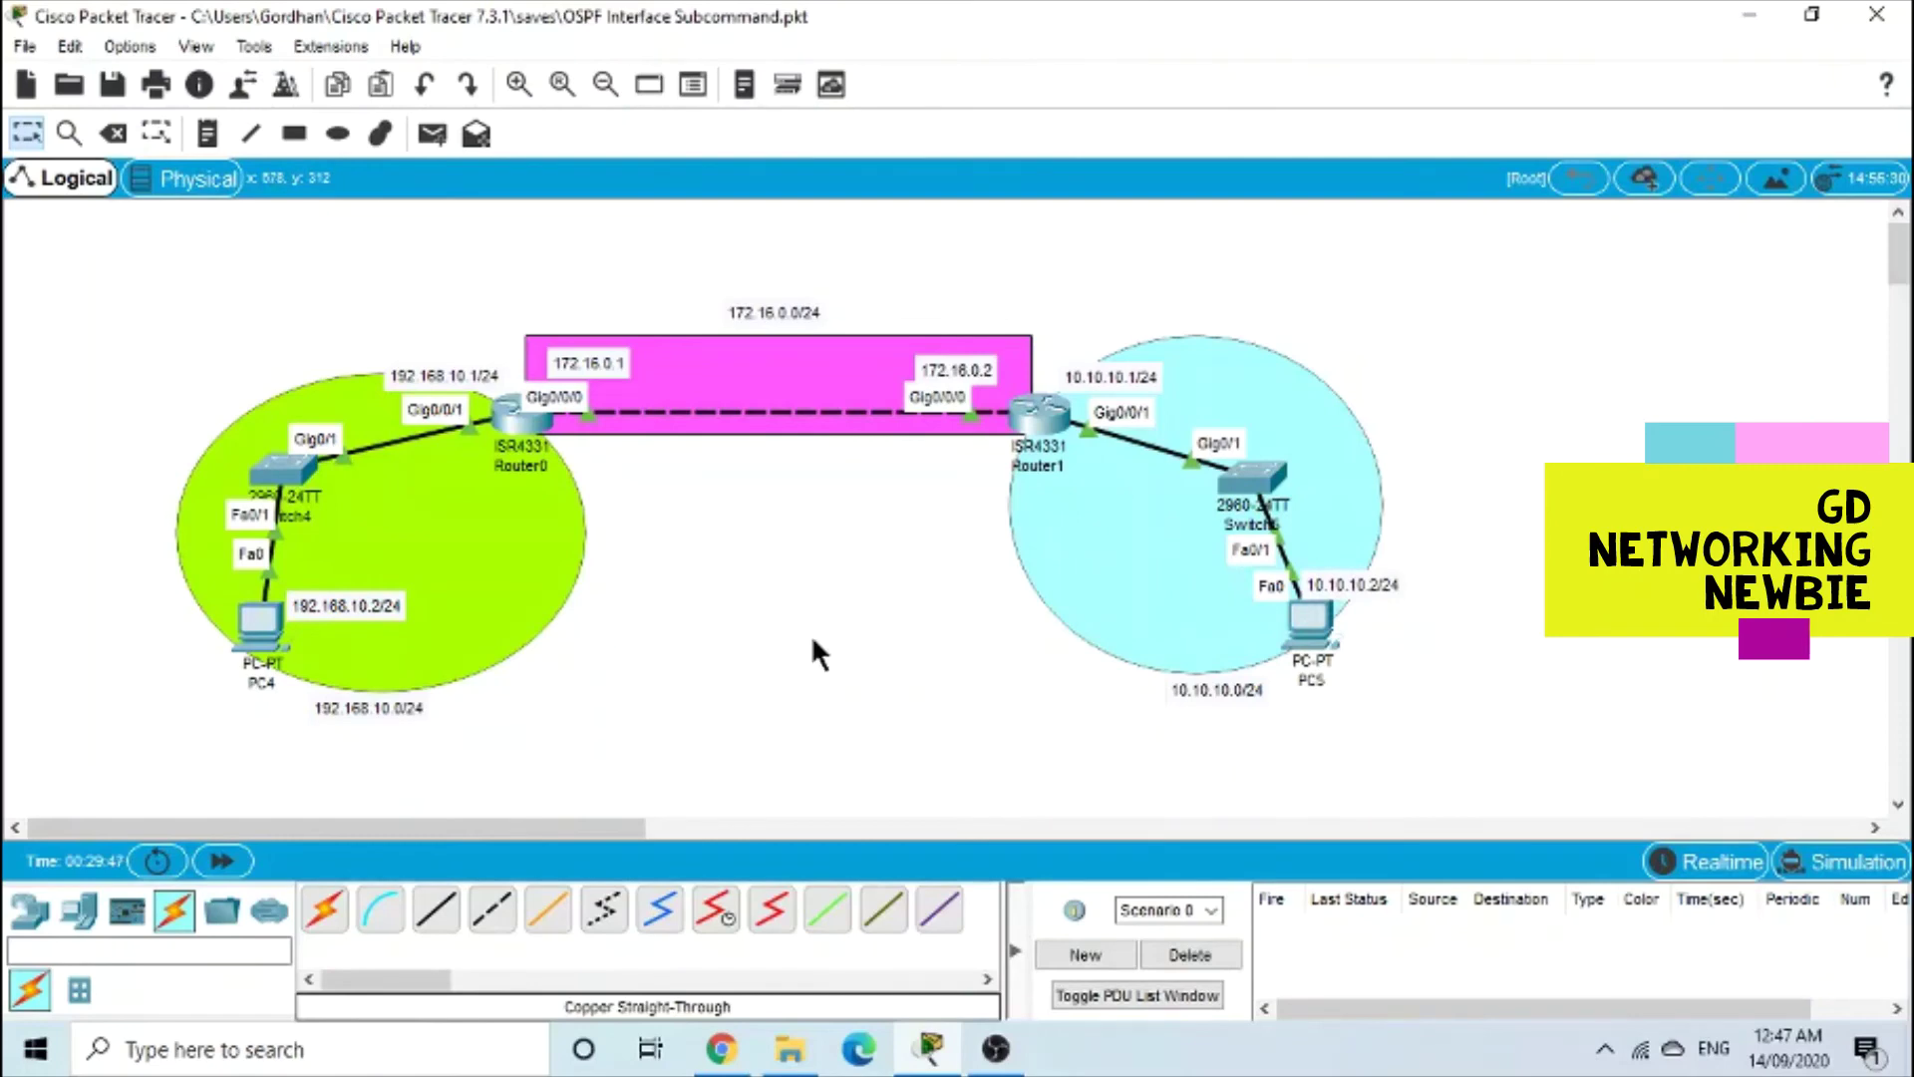
Ping PC5 at 10.10.10.2 from PC4's command prompt, check the received packets and close PC4's window
left_click(254, 628)
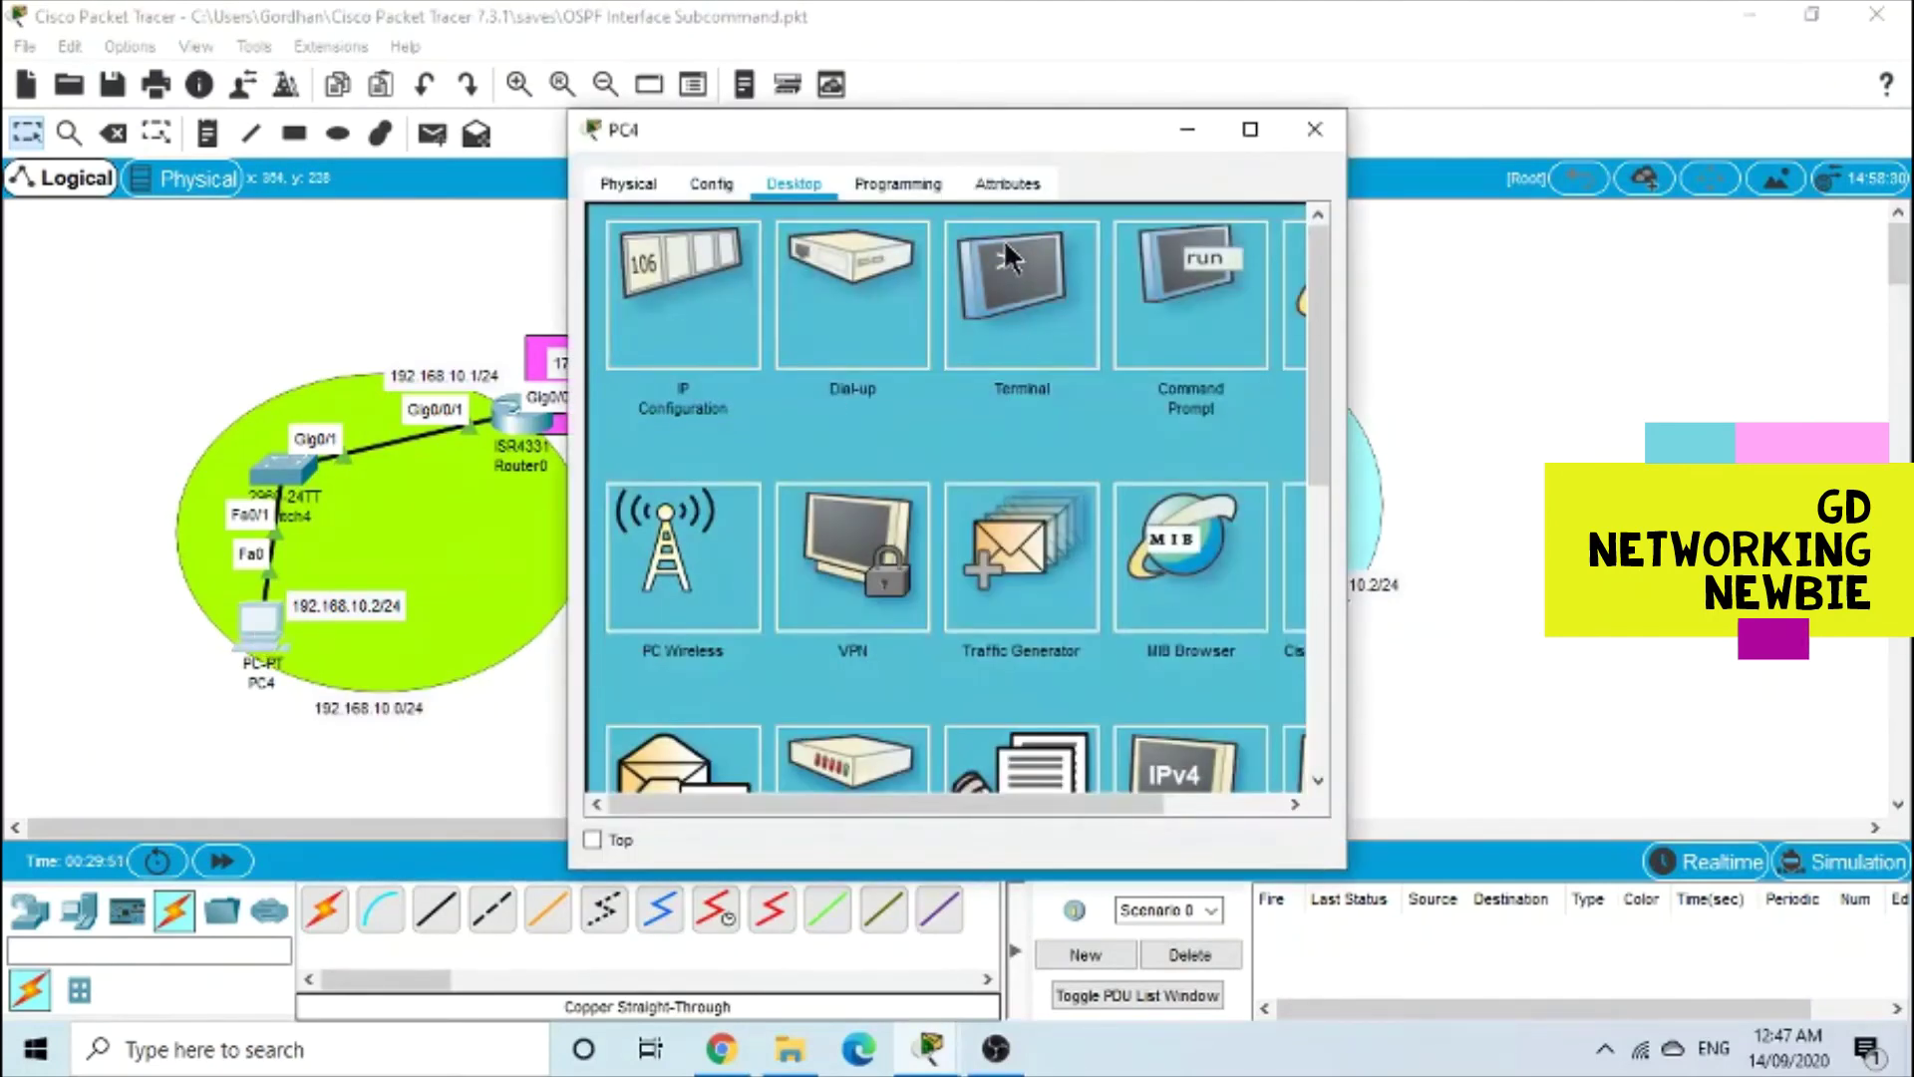
left_click_drag(1038, 126, 910, 168)
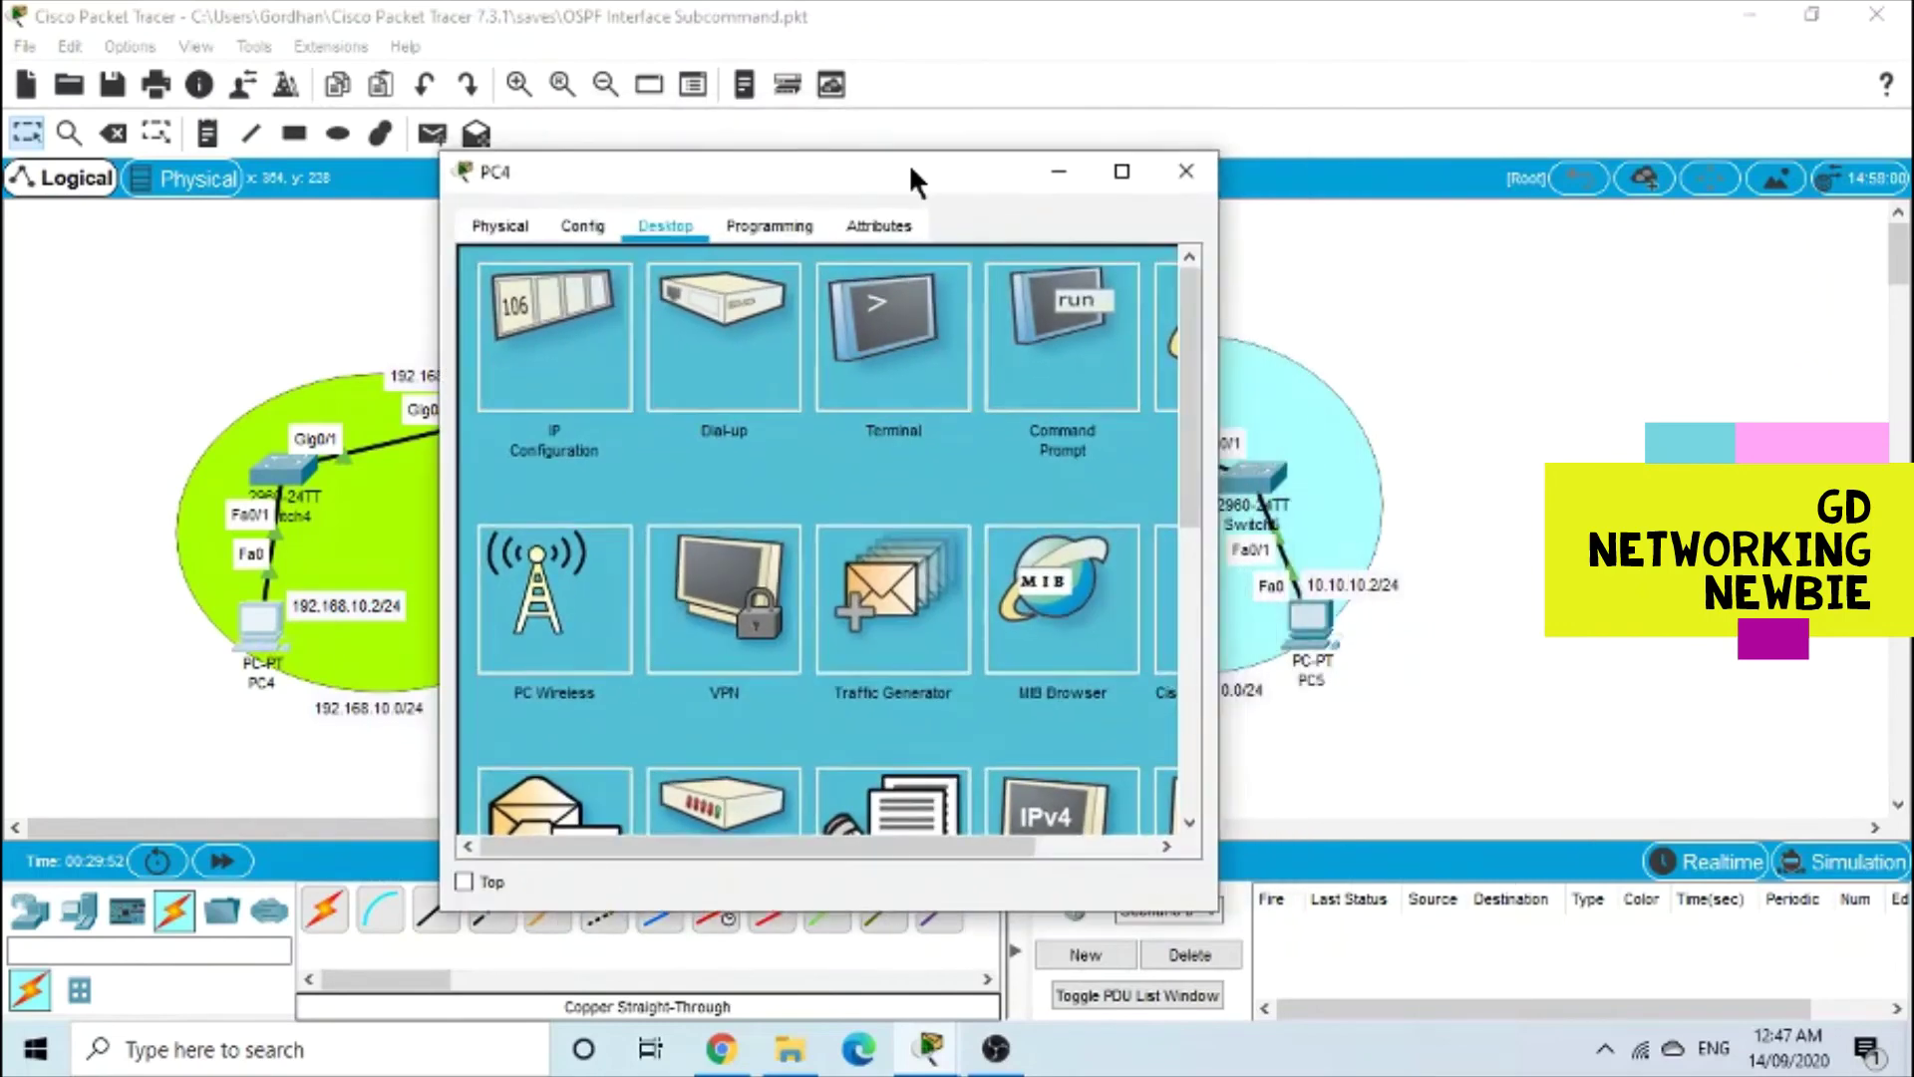
left_click(1059, 299)
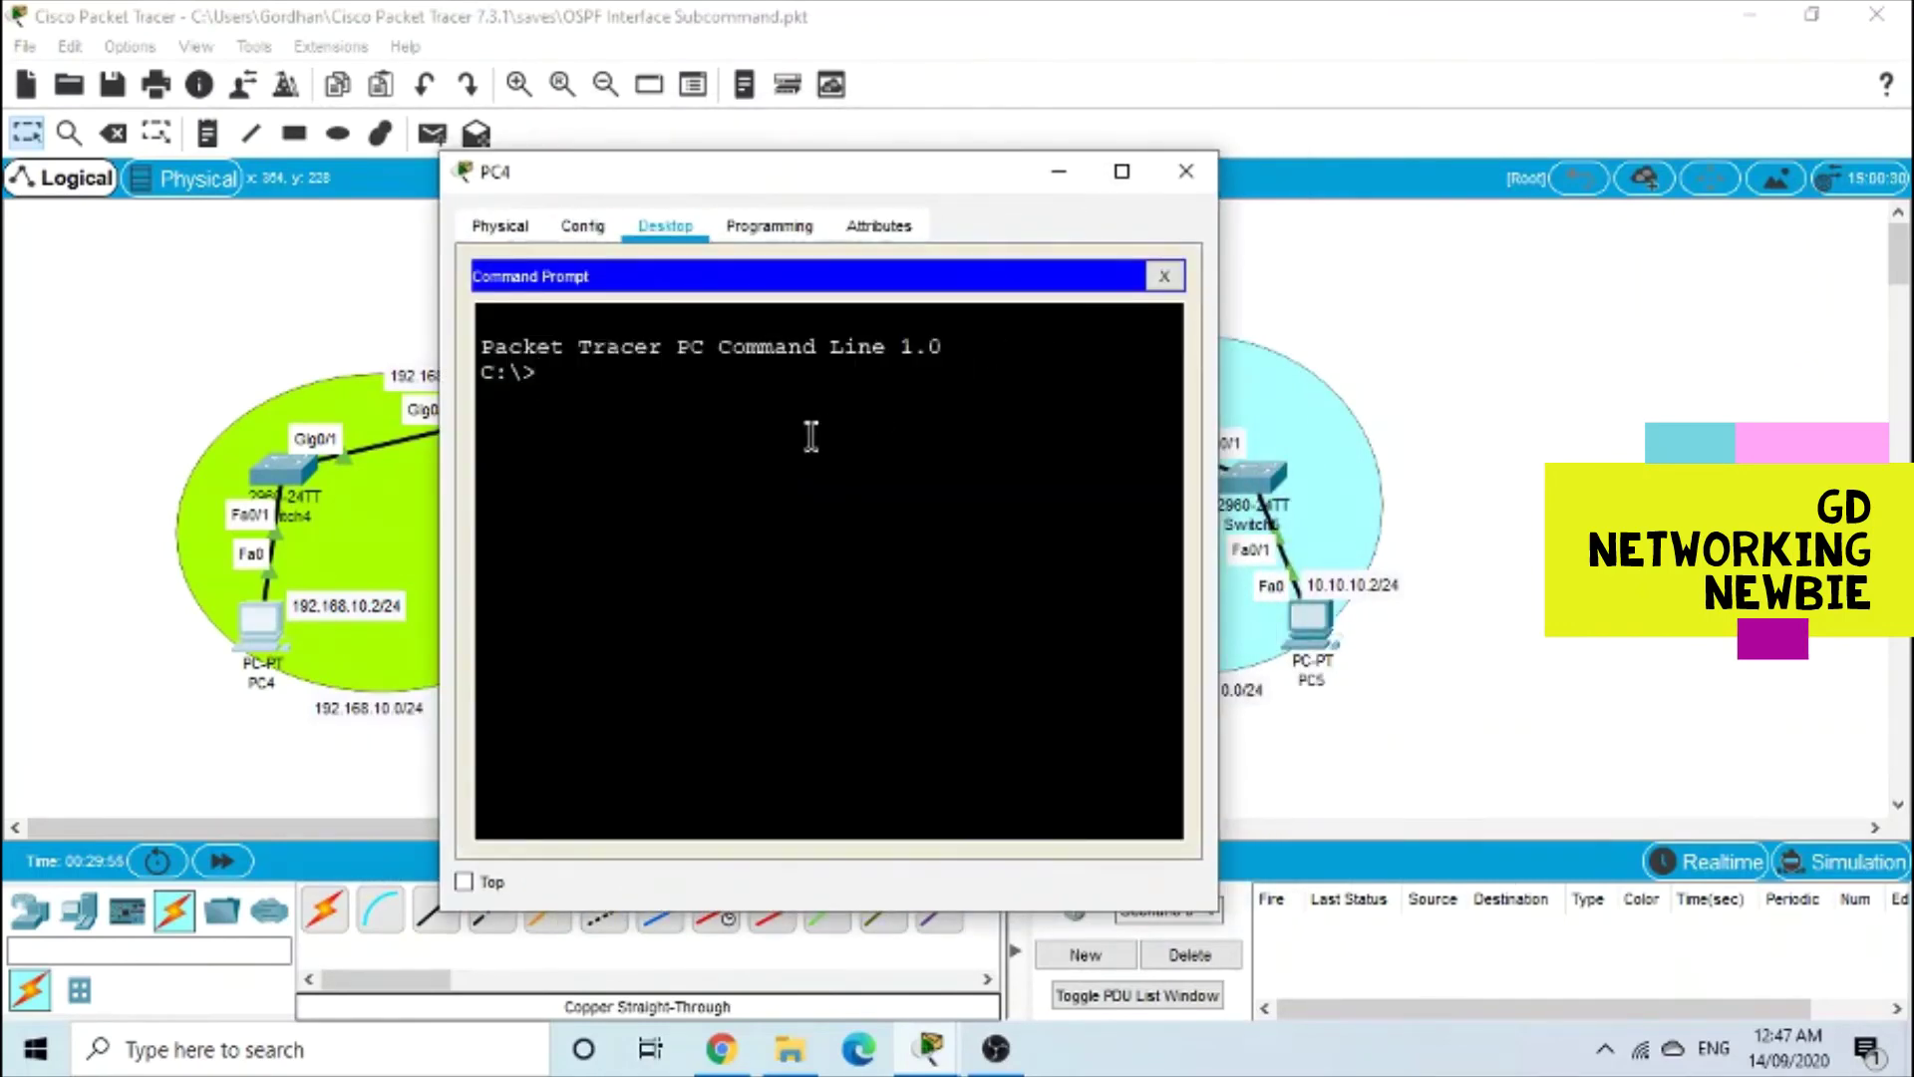
type("ping")
left_click_drag(893, 178, 574, 195)
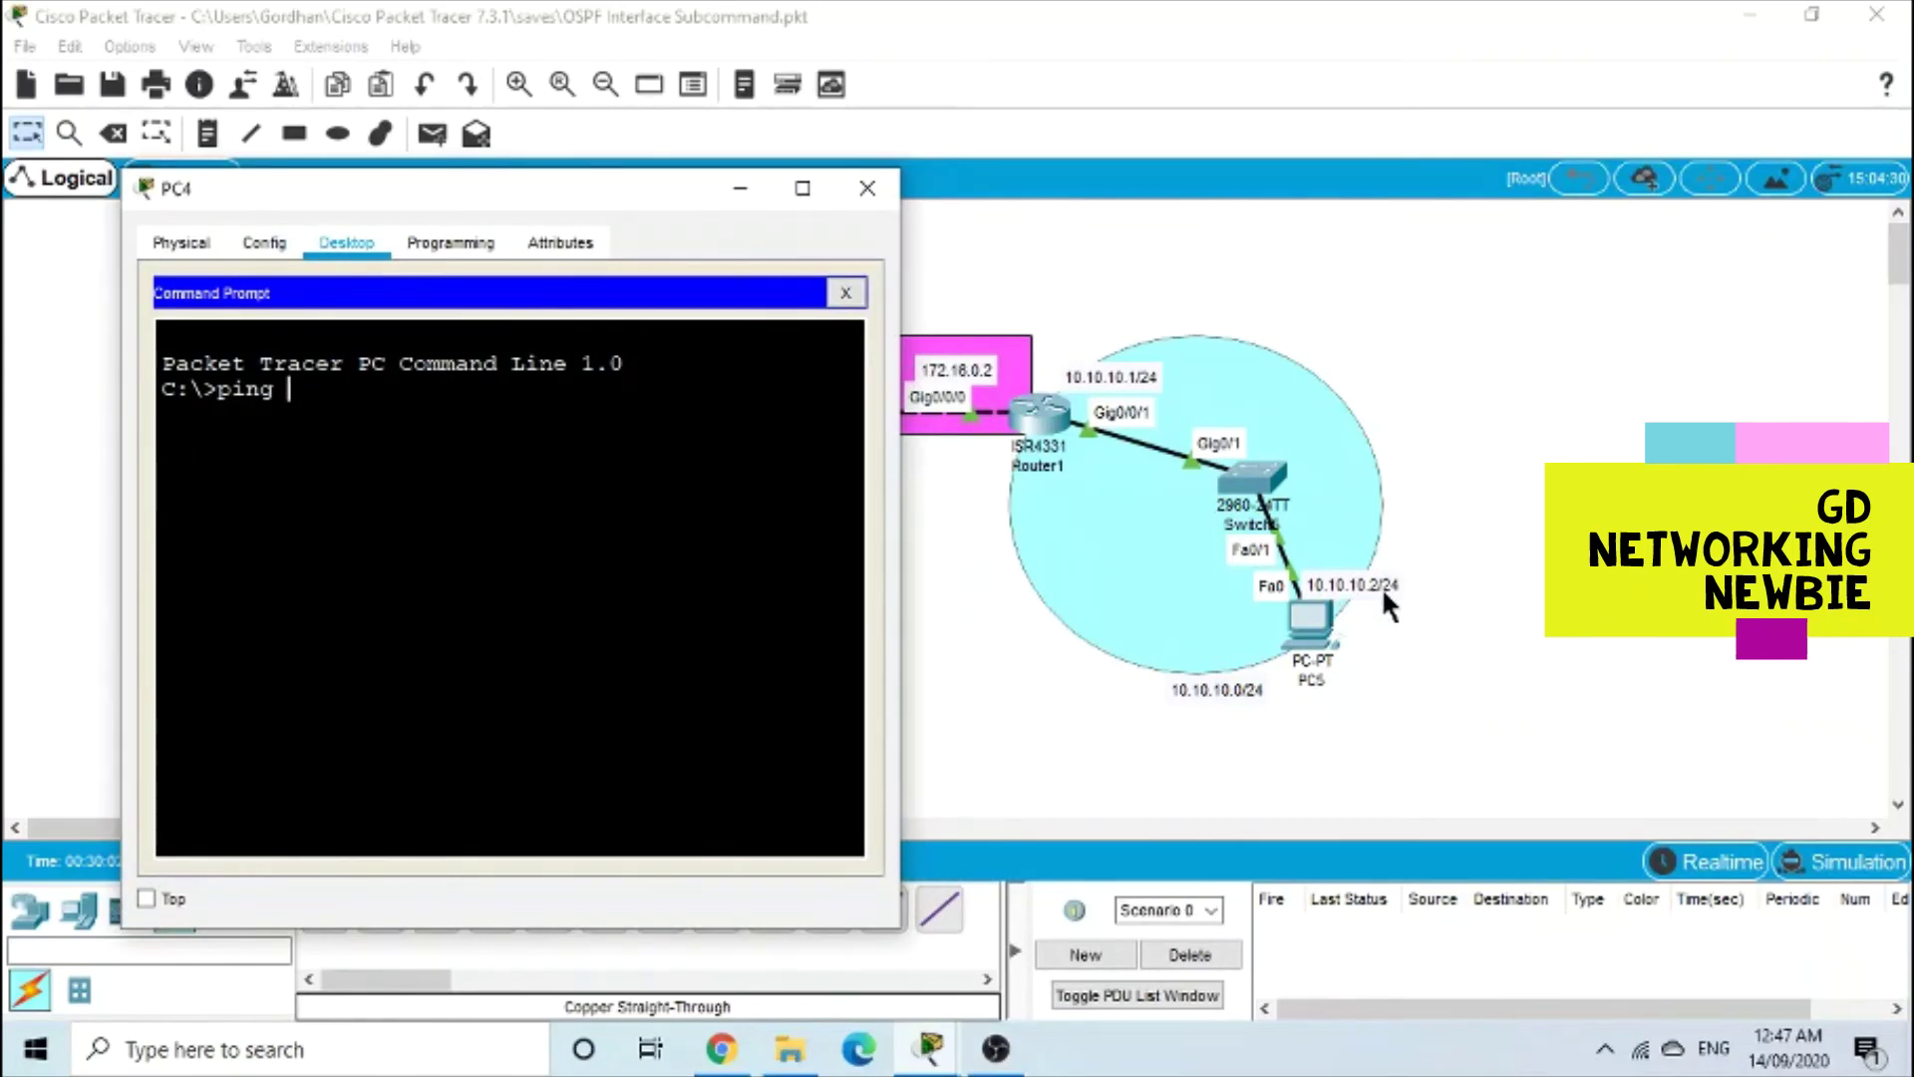
left_click_drag(588, 189, 773, 185)
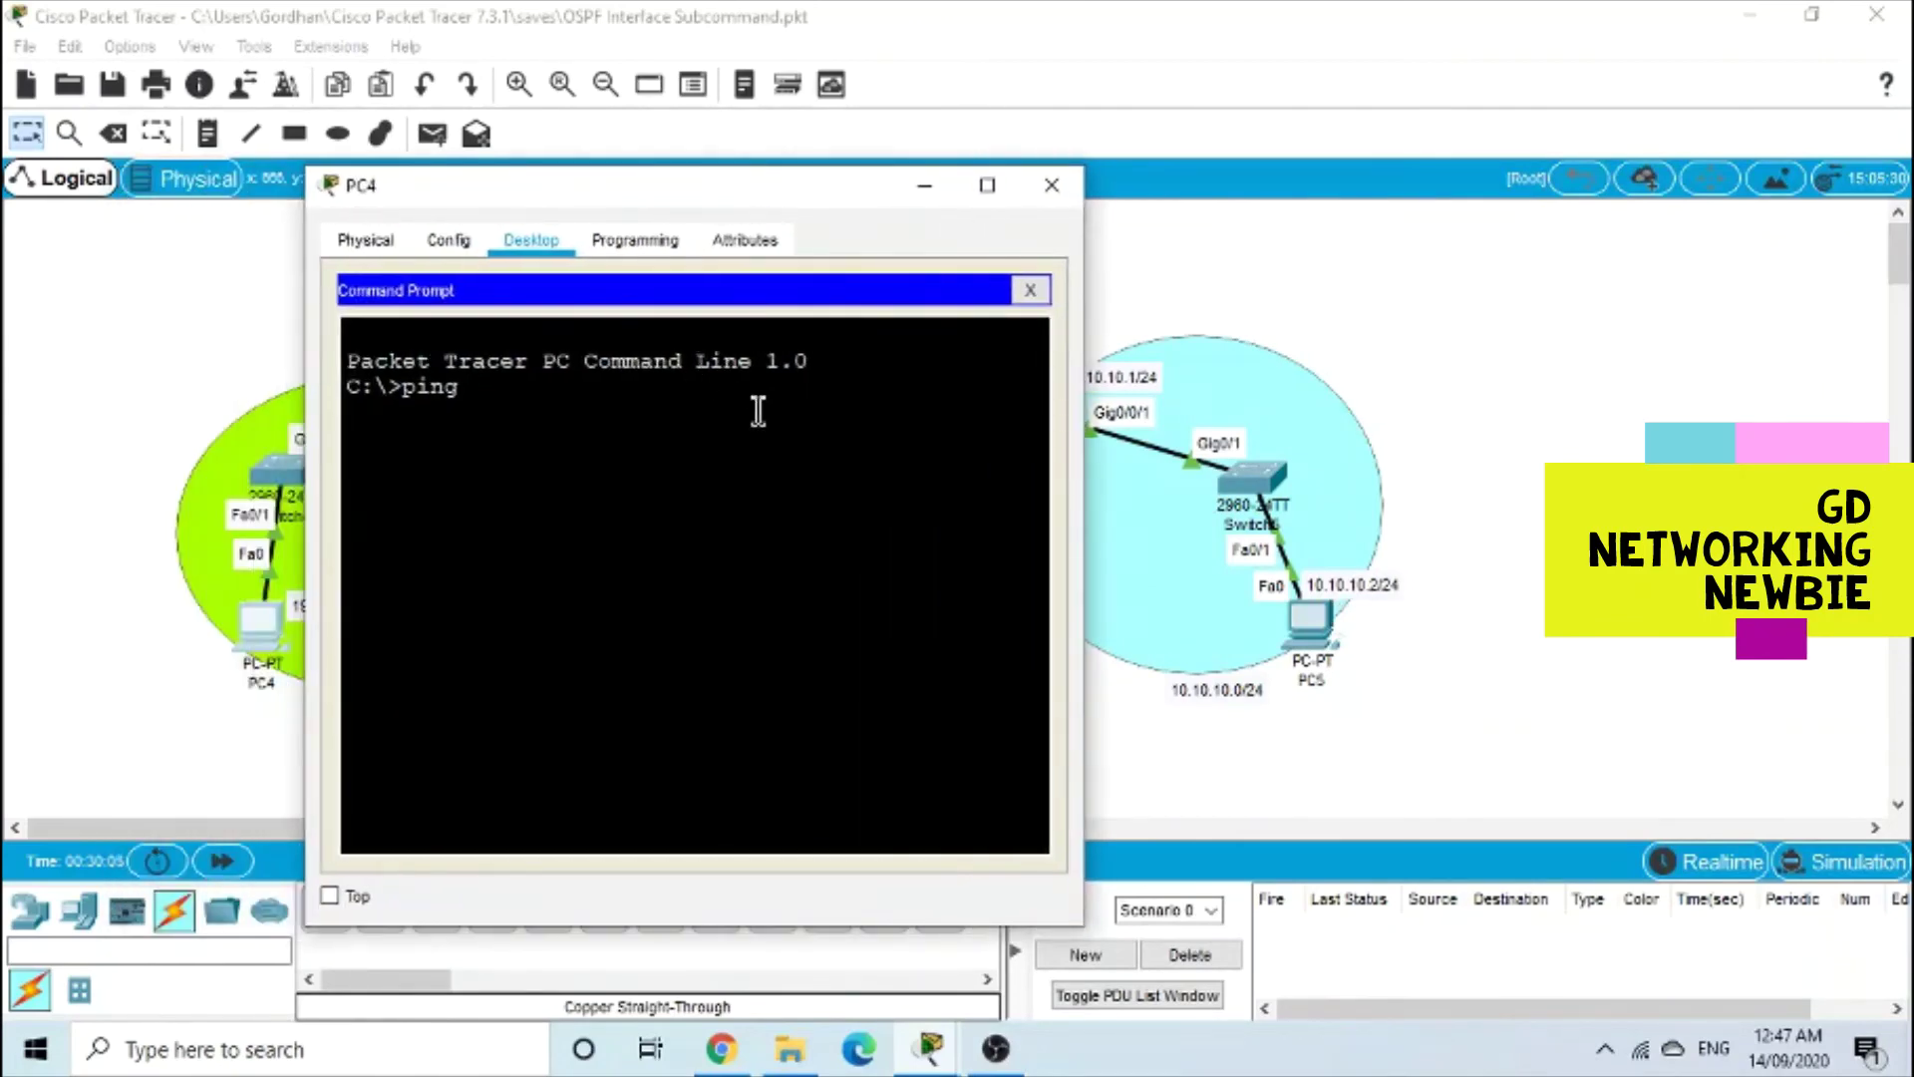
type("10.10.10.2")
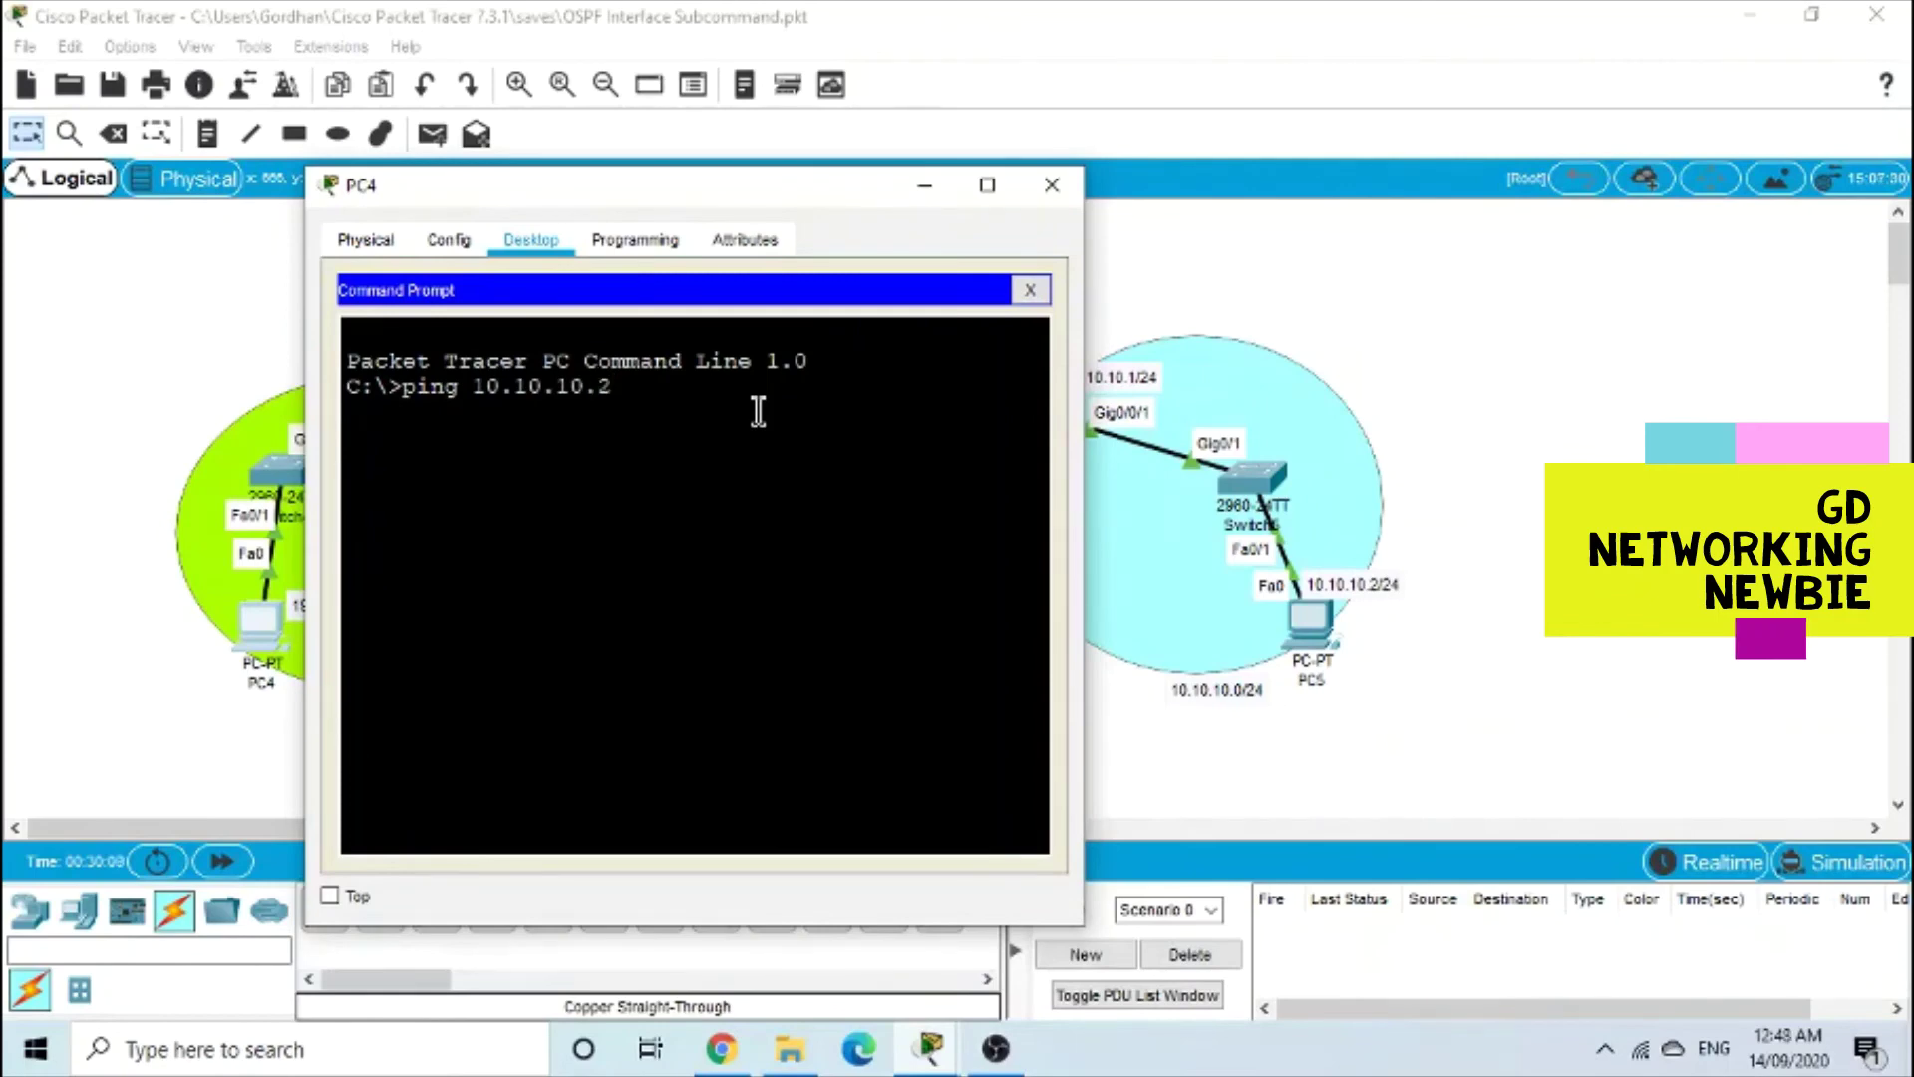
key("Return")
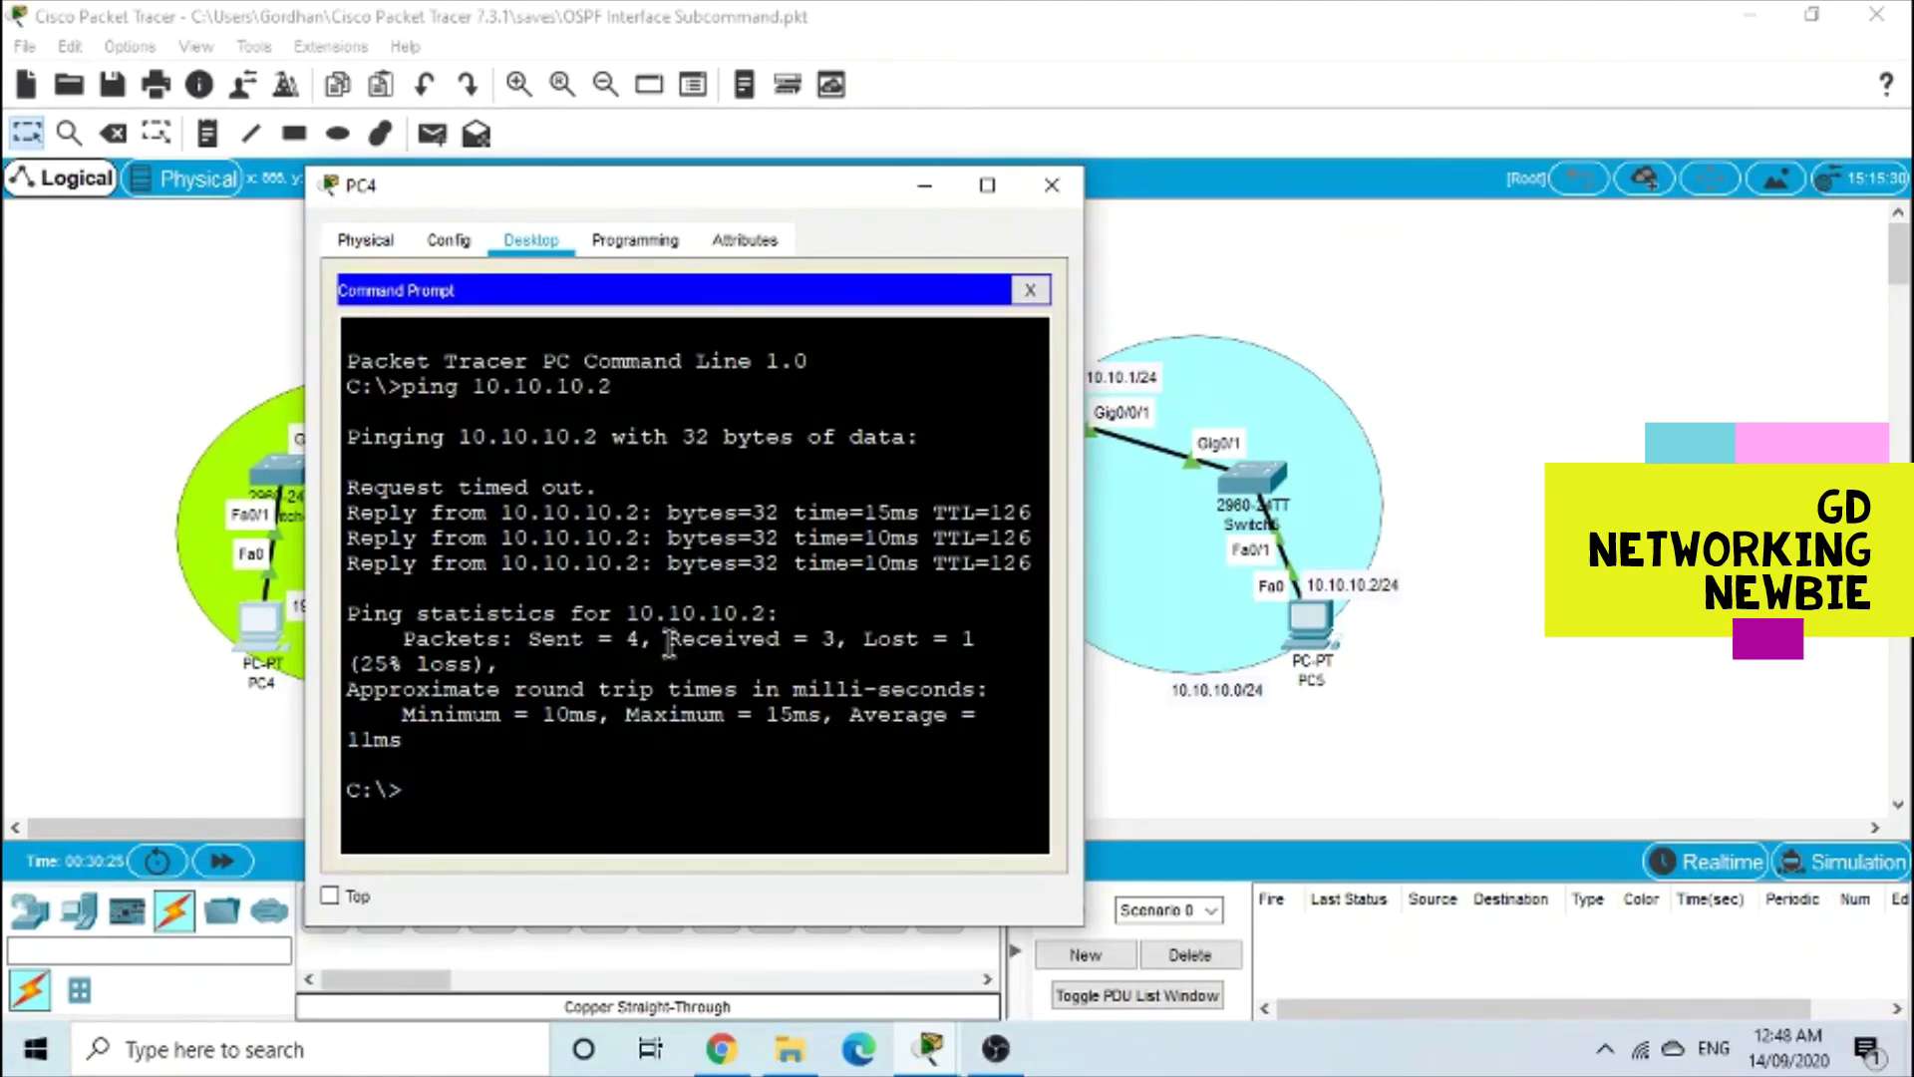
left_click_drag(668, 643, 754, 643)
left_click(1046, 191)
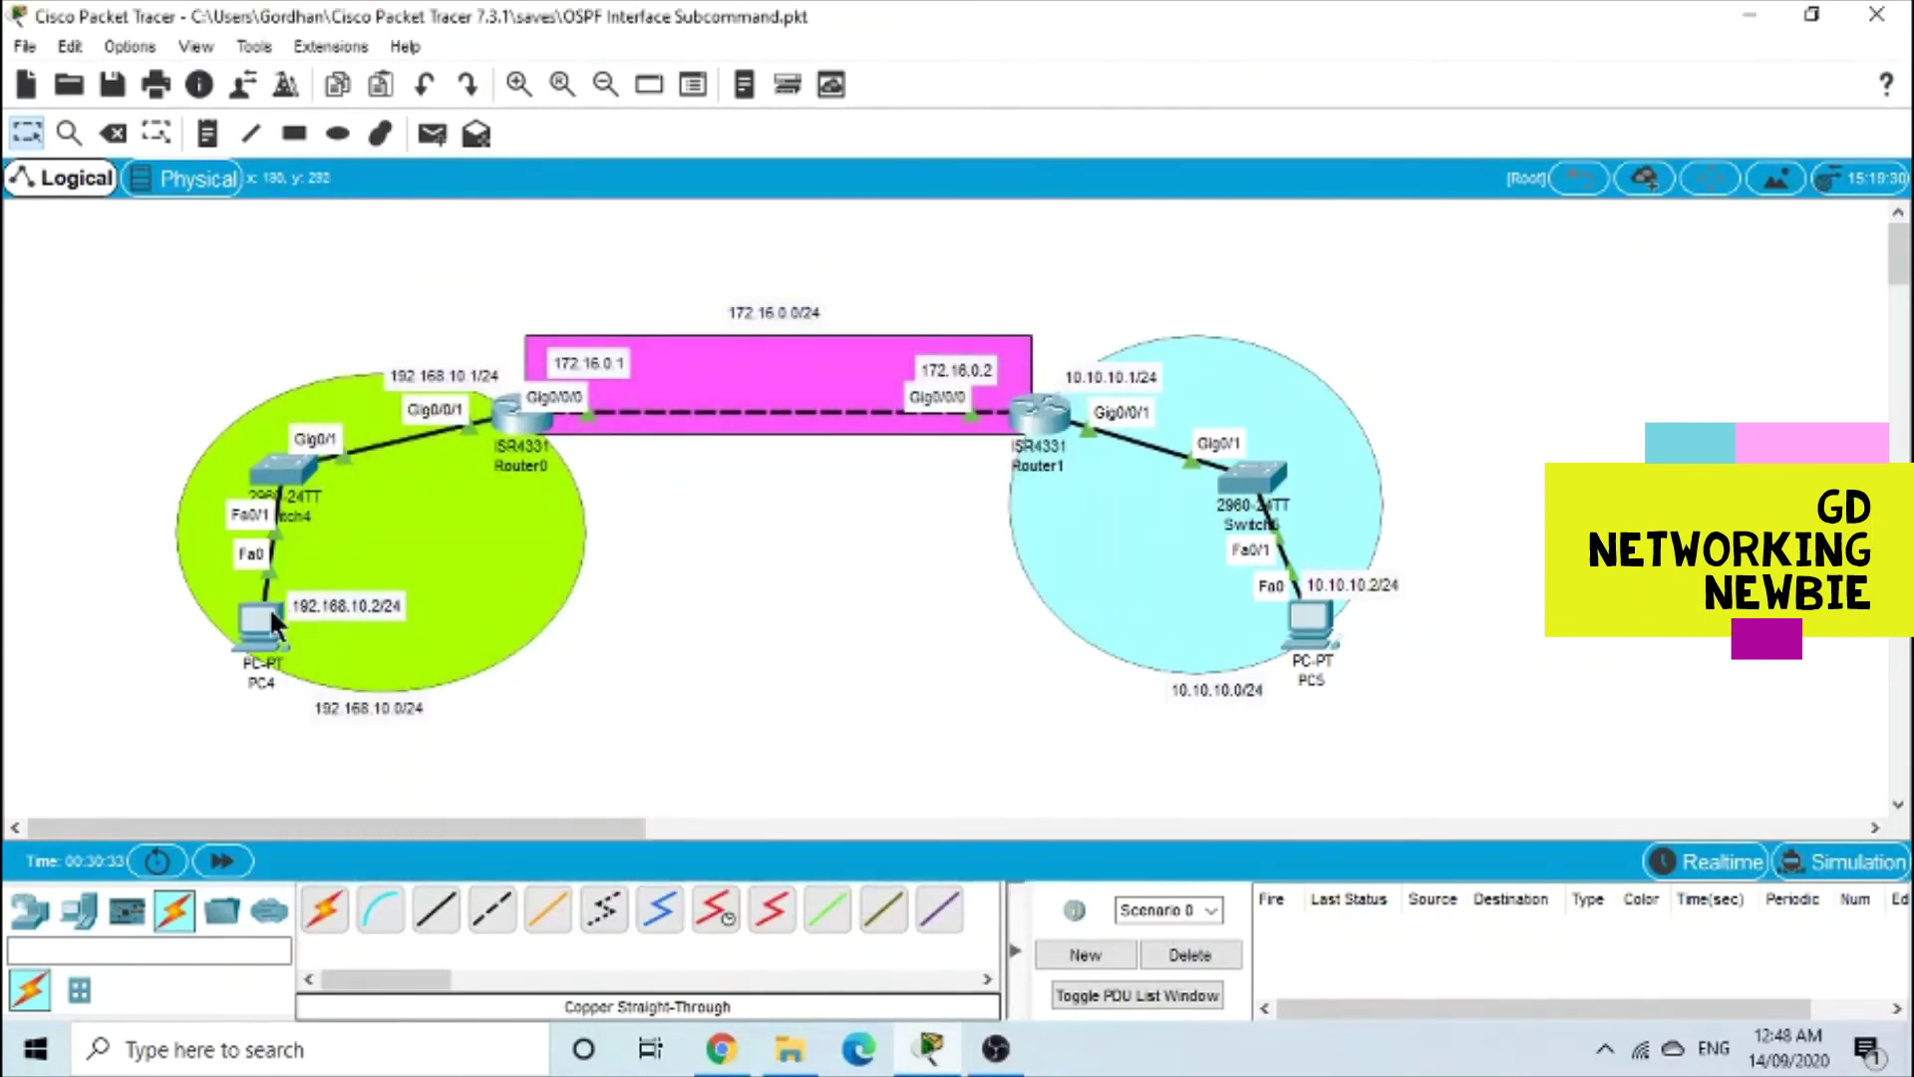
Change the network label above the link between Router0 and Router1 to 172.16.0.0/16
mouse_move(273, 628)
double_click(804, 313)
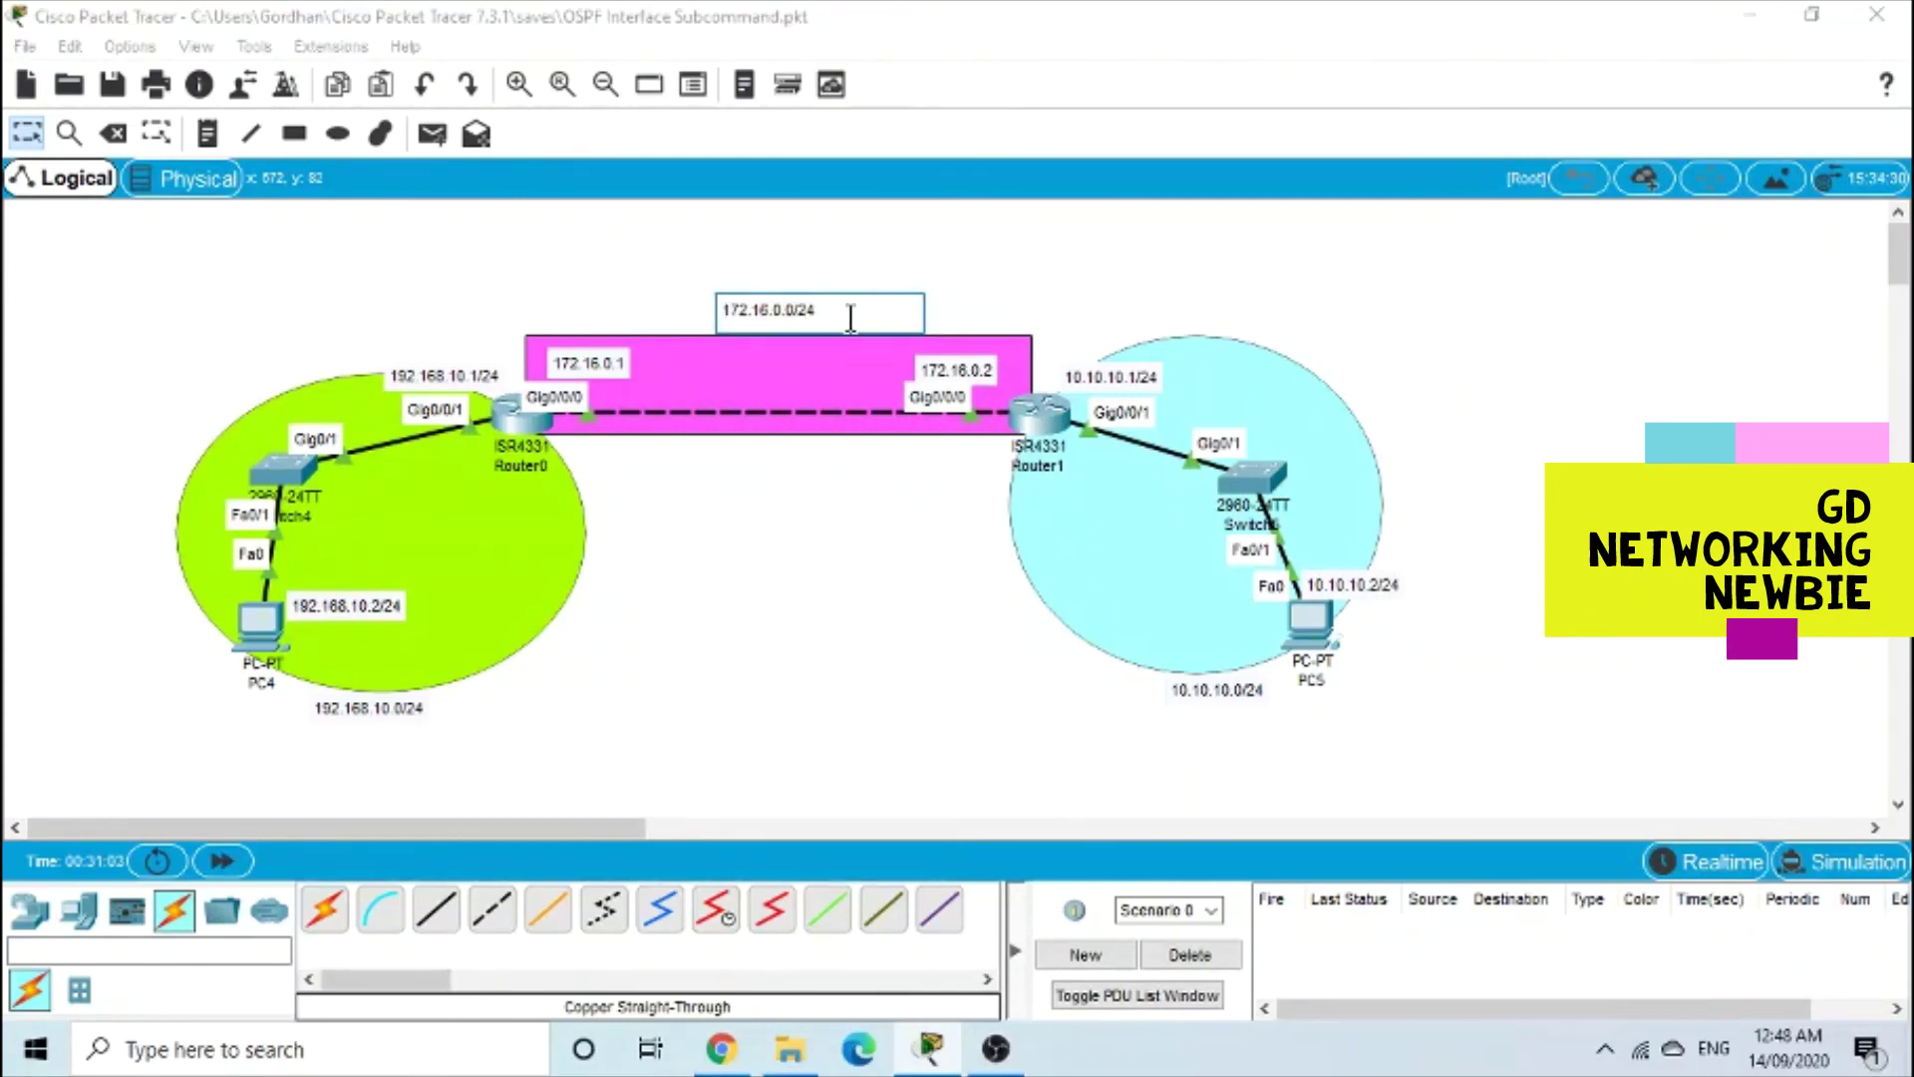
key("BackSpace")
key("BackSpace")
type("16")
left_click(884, 589)
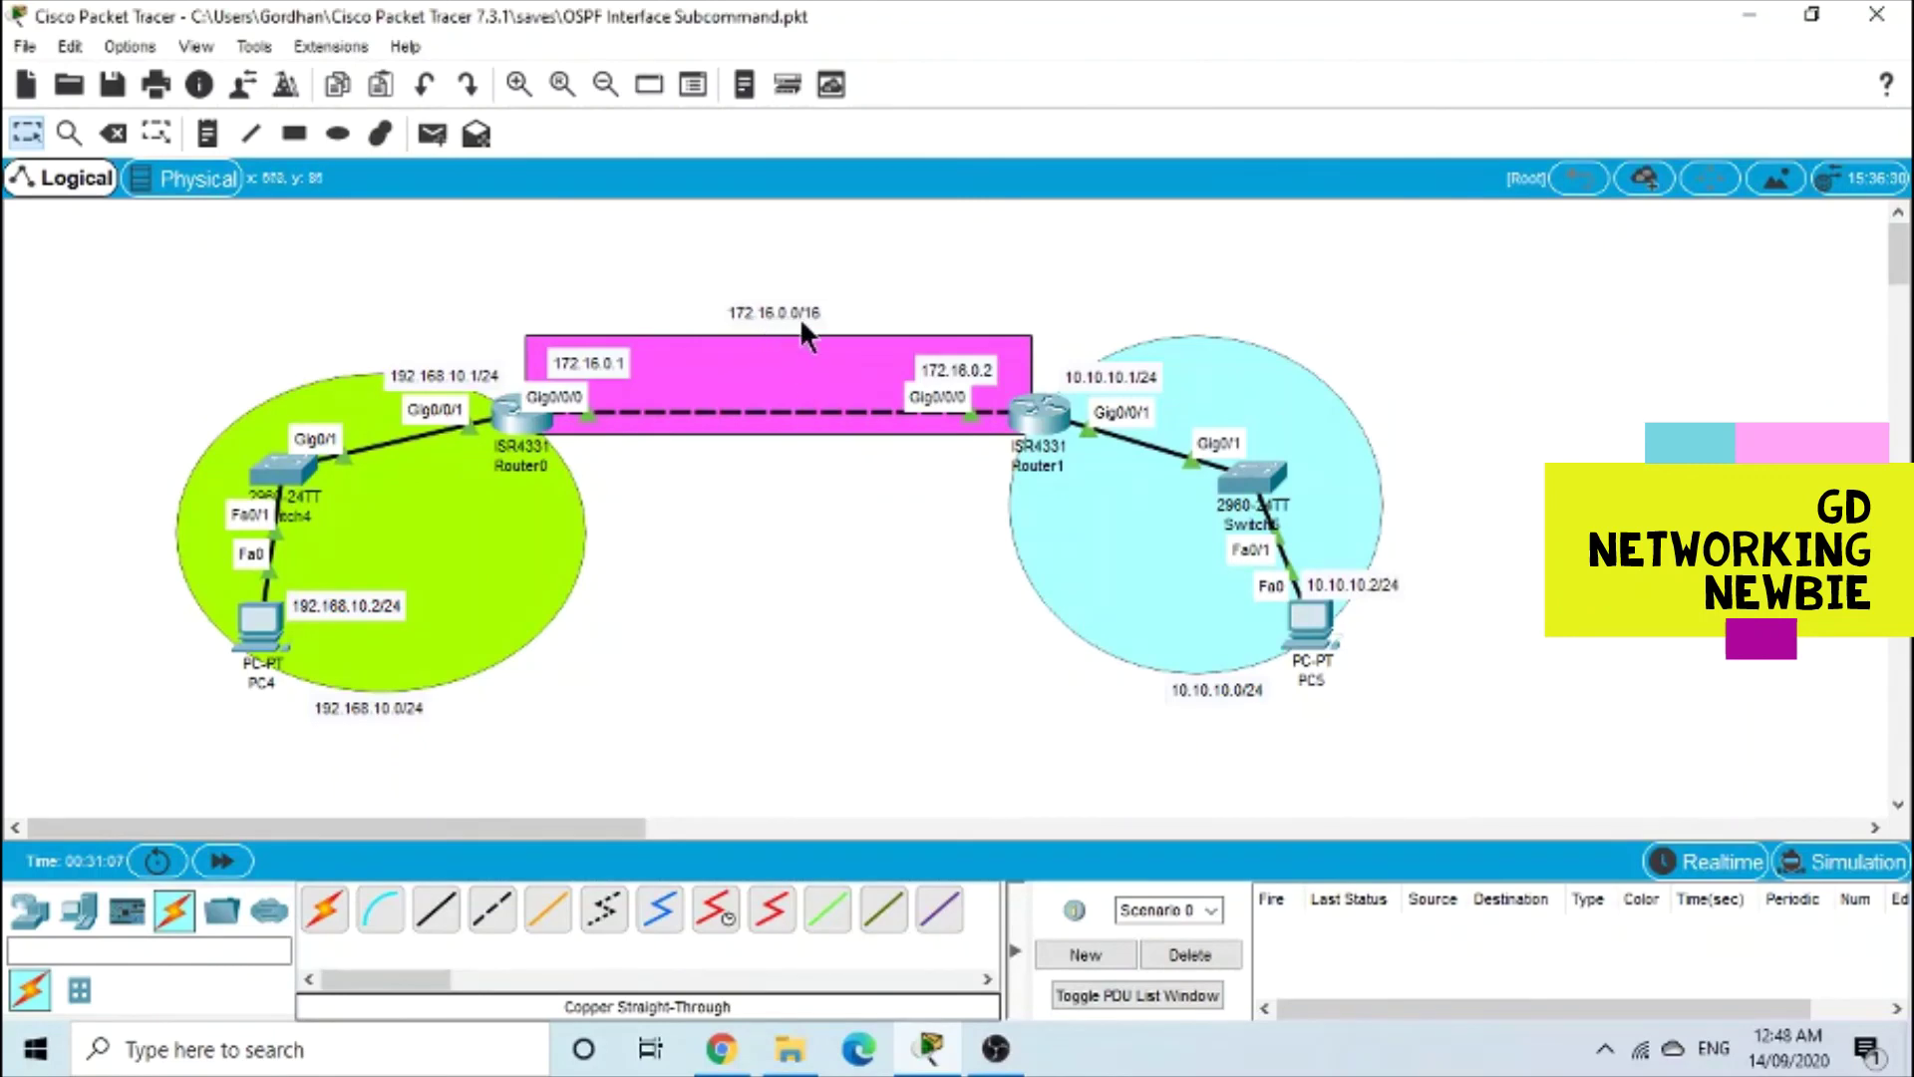